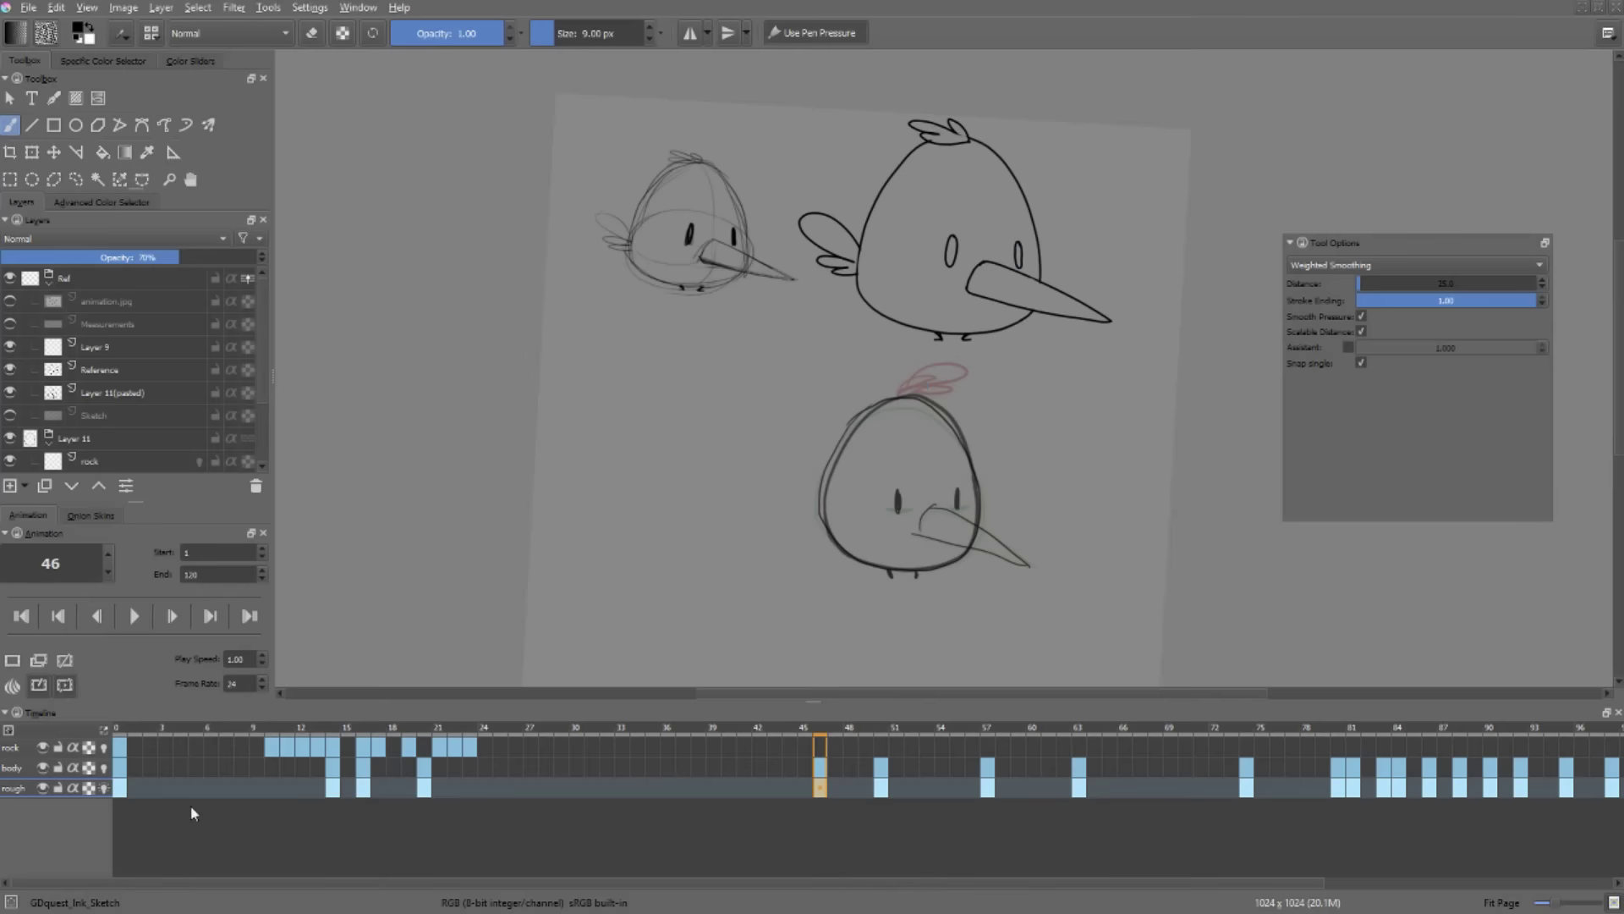
# - Compare the bird drawings at frames 0 and 46 and scrub the timeline up to about frame 50
pyautogui.click(121, 790)
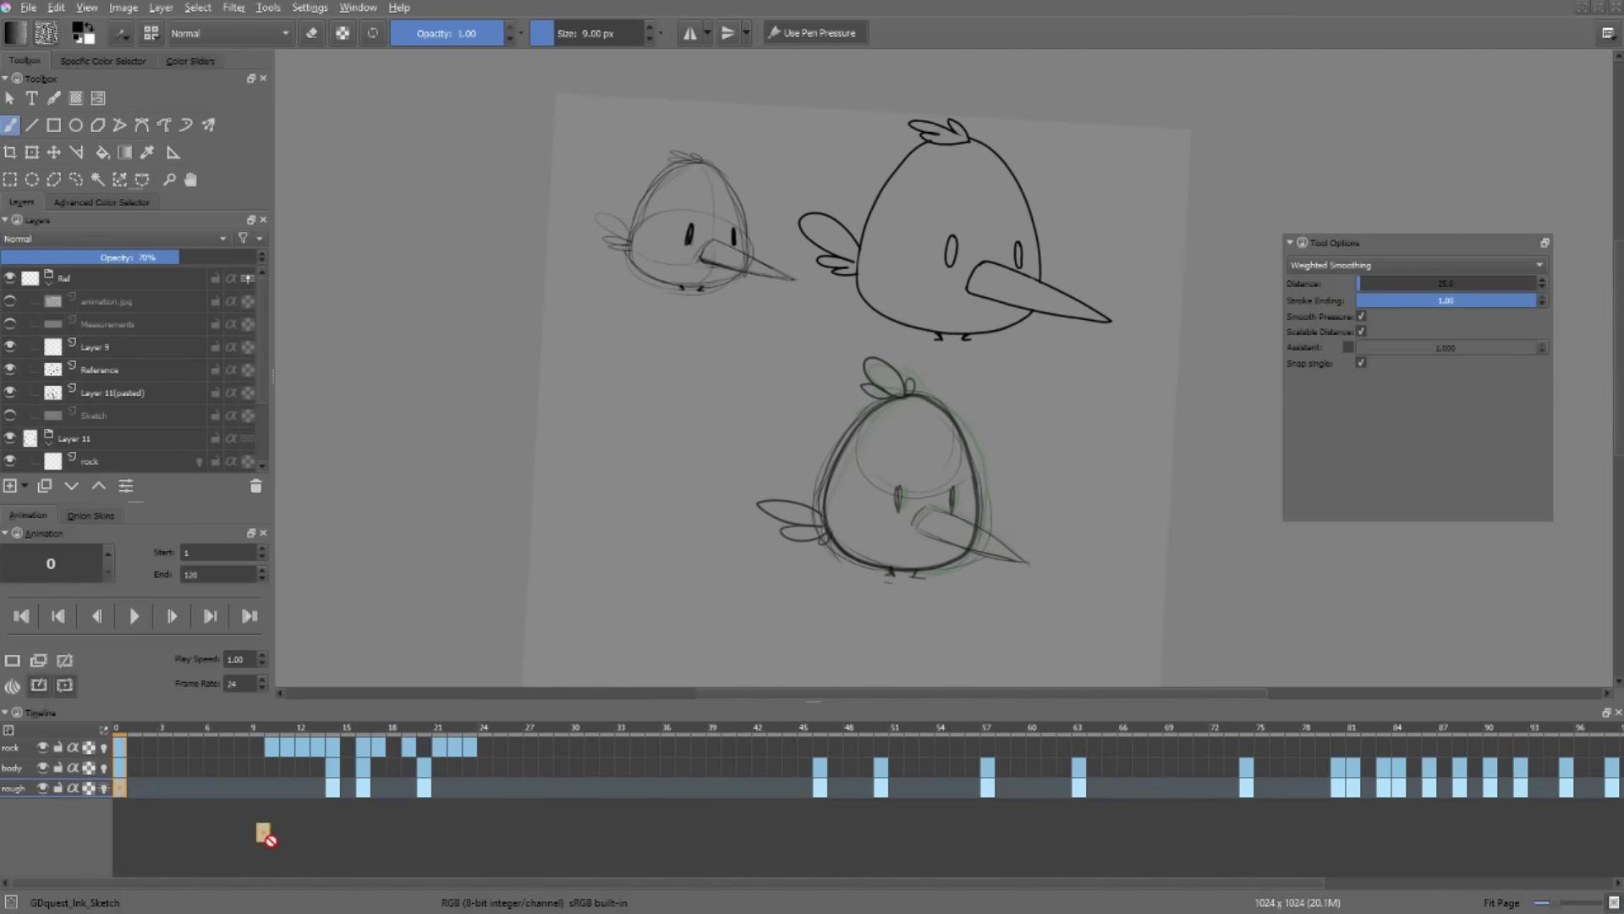
pyautogui.click(820, 788)
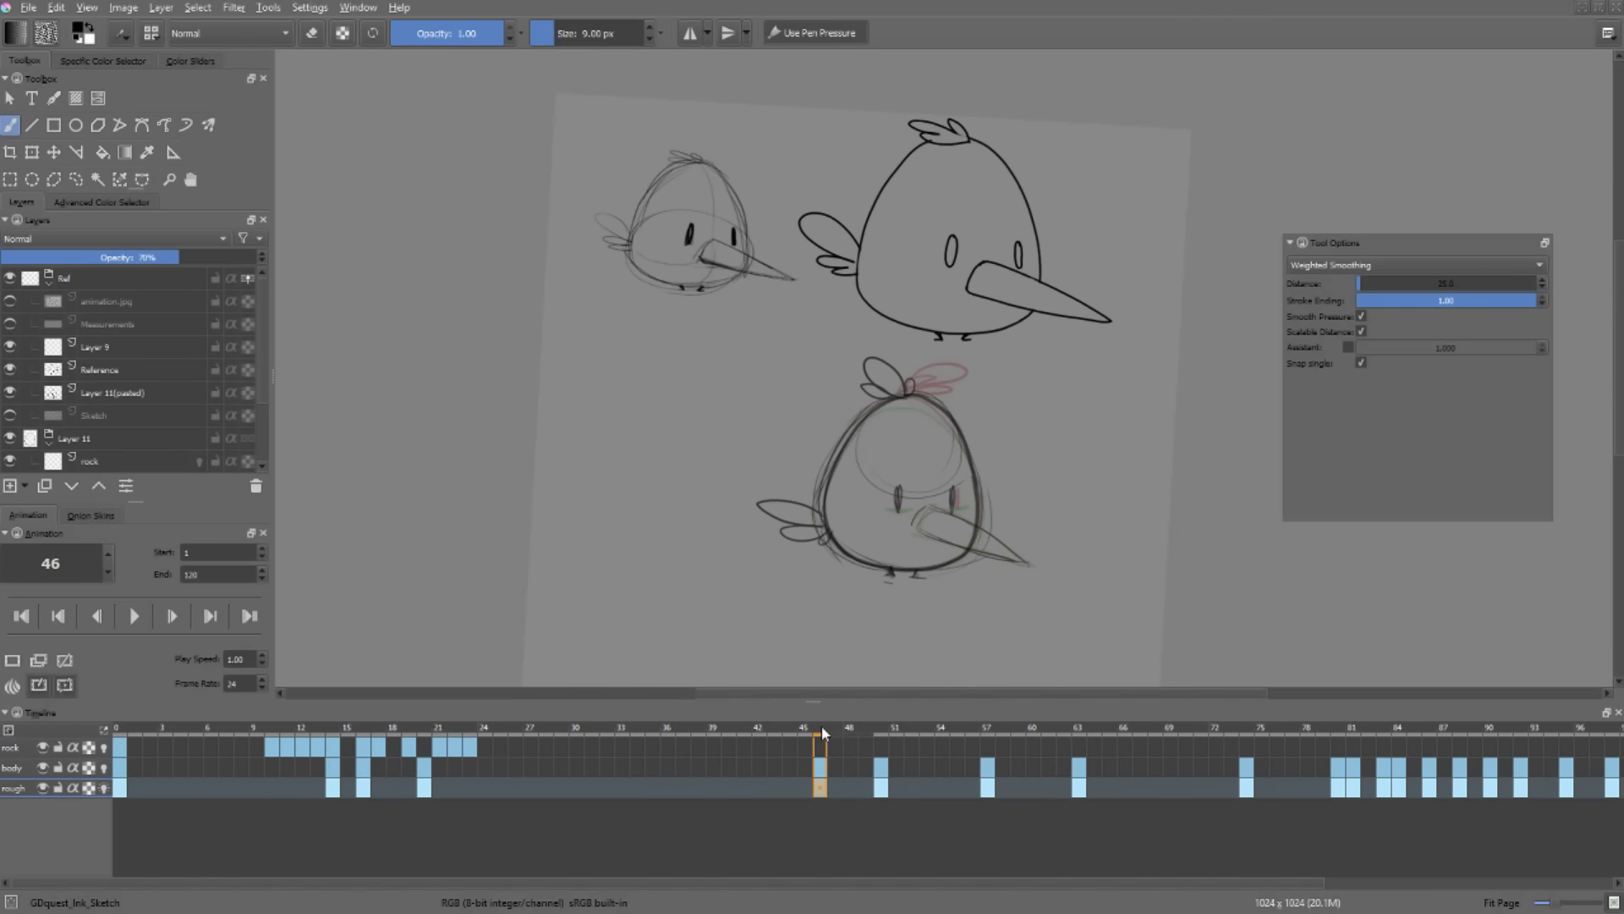
pyautogui.moveTo(821, 724); pyautogui.dragTo(495, 724)
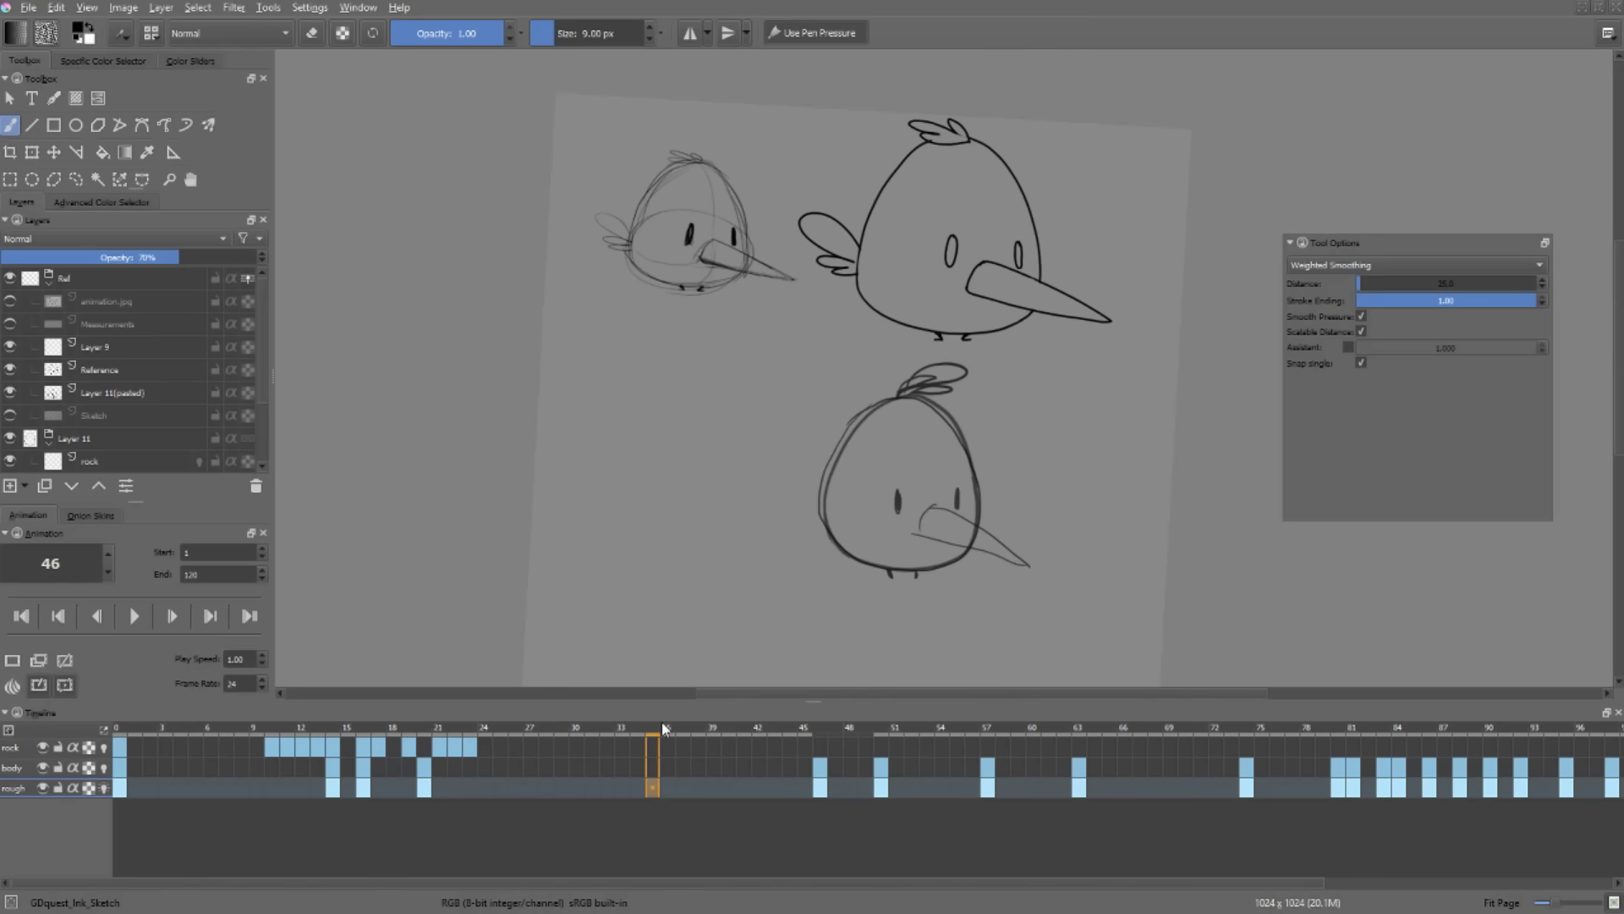
pyautogui.moveTo(819, 753)
pyautogui.mouseDown()
pyautogui.moveTo(881, 761)
pyautogui.moveTo(797, 743)
pyautogui.moveTo(895, 754)
pyautogui.mouseUp()
pyautogui.click(879, 724)
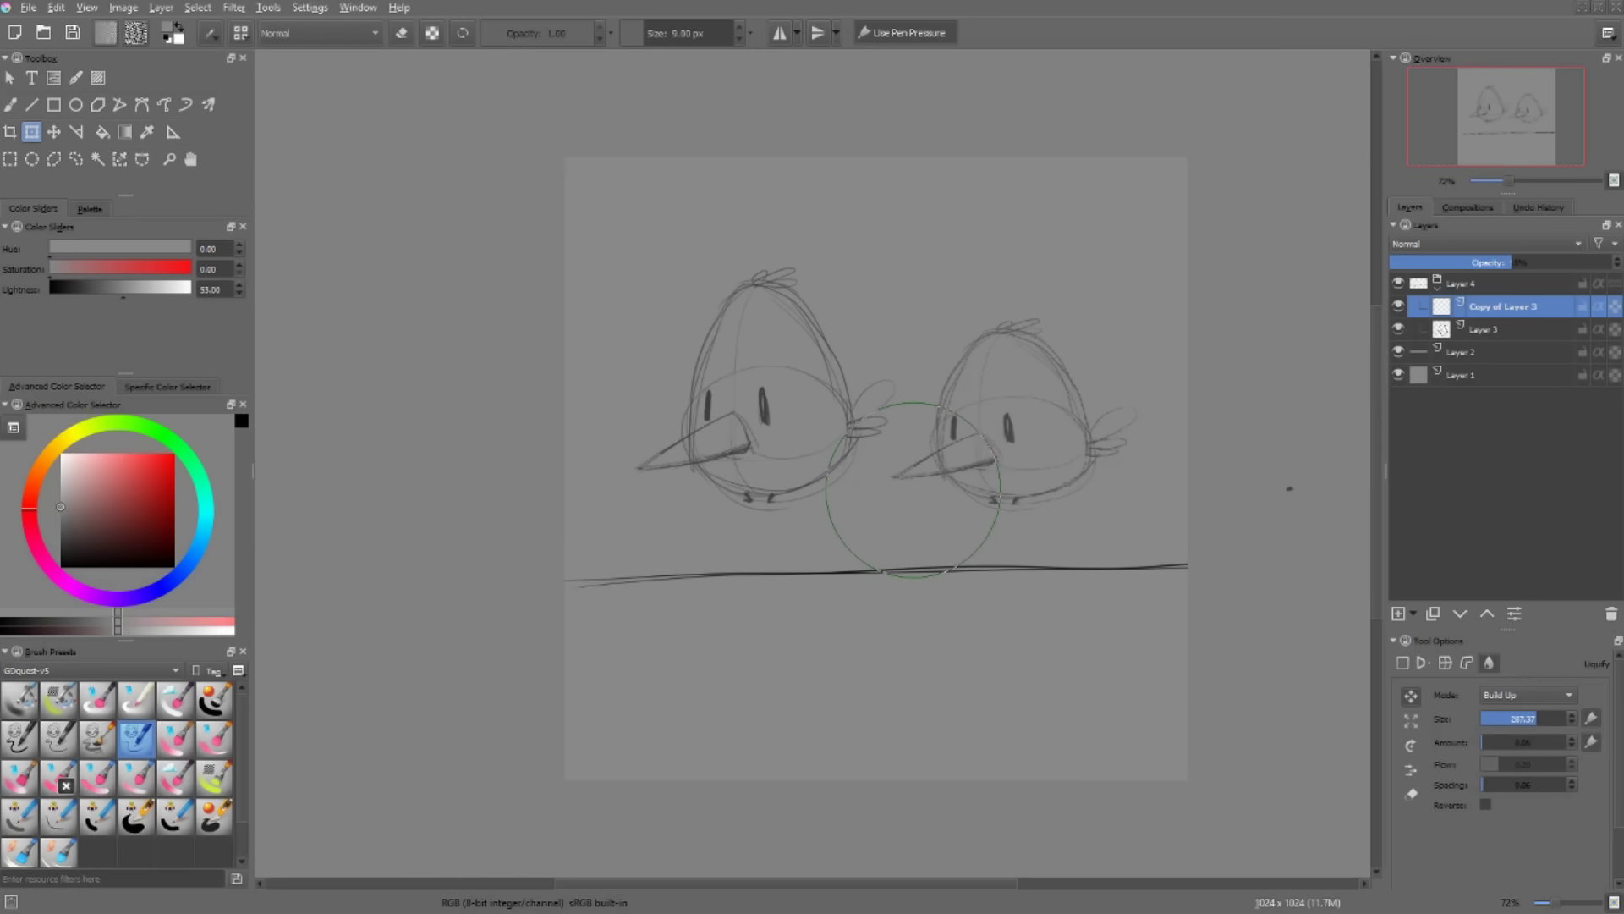
# - Pull the smaller bird's beak longer and reshape its body outline with the Liquify transform, and select the Layer 4 group
pyautogui.moveTo(859, 500); pyautogui.dragTo(833, 506)
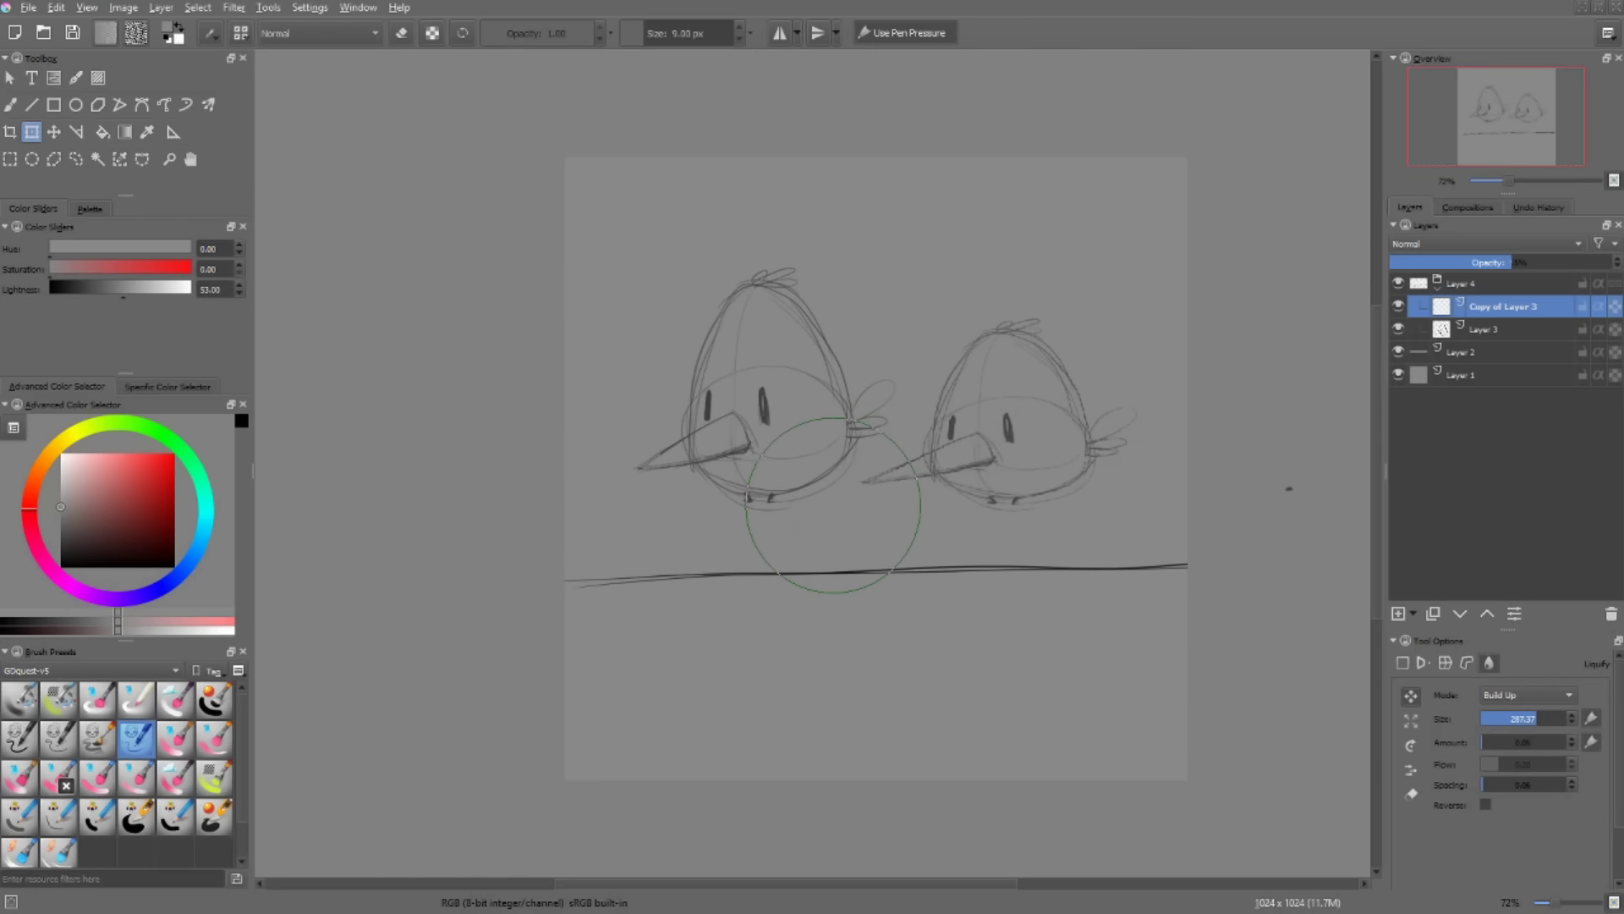
pyautogui.moveTo(958, 385); pyautogui.dragTo(946, 387)
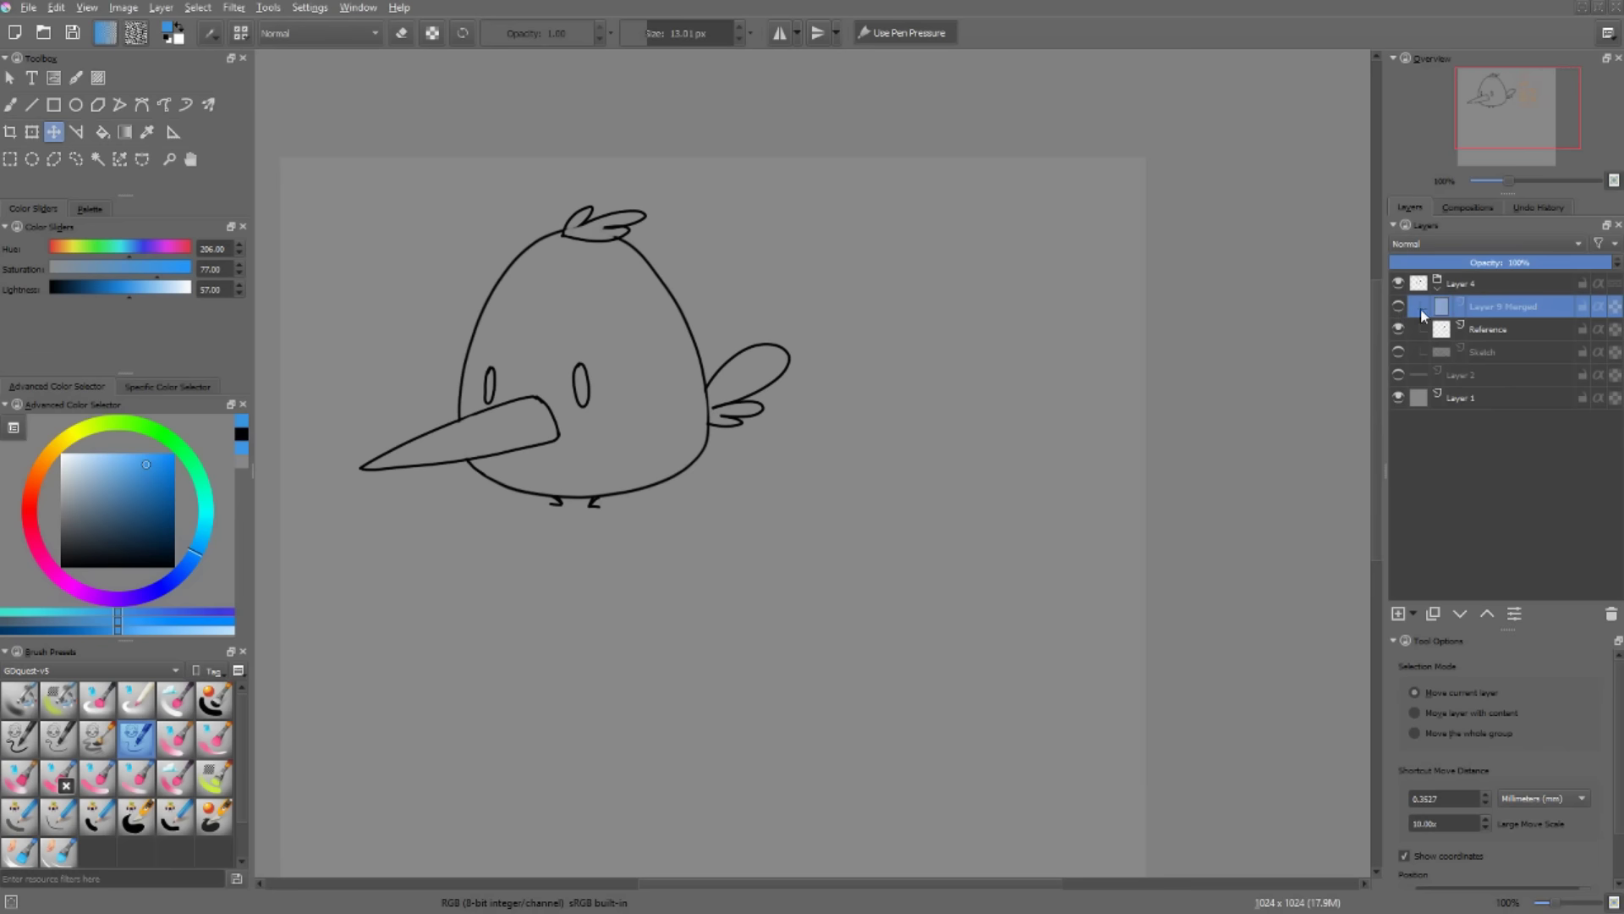
pyautogui.click(1477, 286)
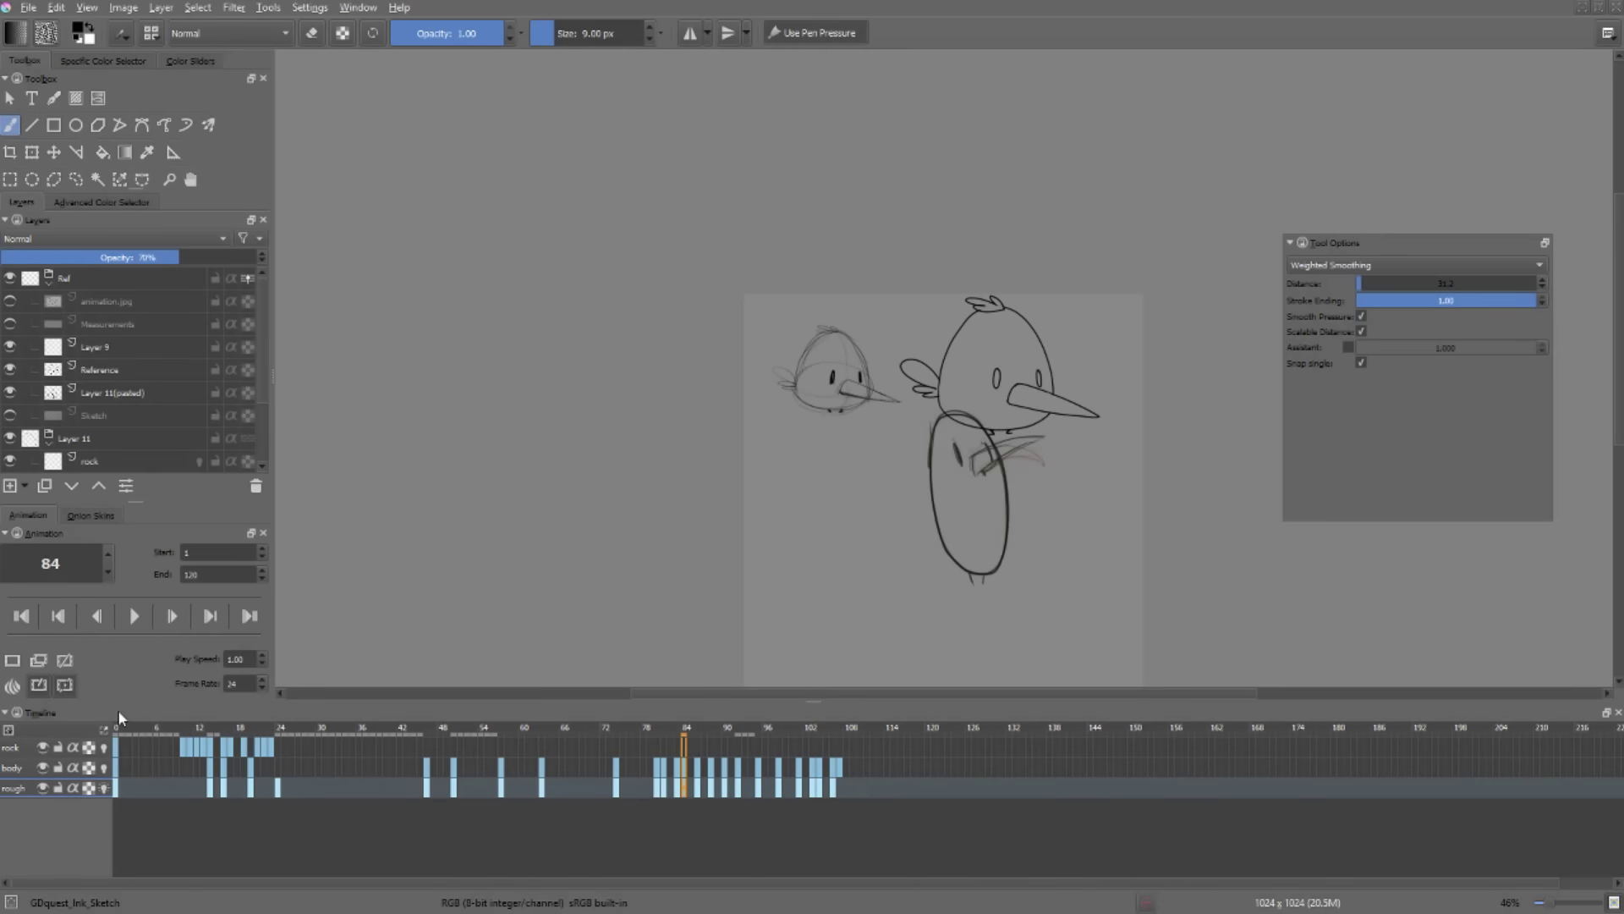
# - Step backwards through the bird animation from frame 84 to examine the poses one by one
pyautogui.press('Left')
pyautogui.press('Left')
pyautogui.press('Left')
pyautogui.press('Left')
pyautogui.press('Left')
pyautogui.press('Left')
pyautogui.press('Left')
pyautogui.press('Left')
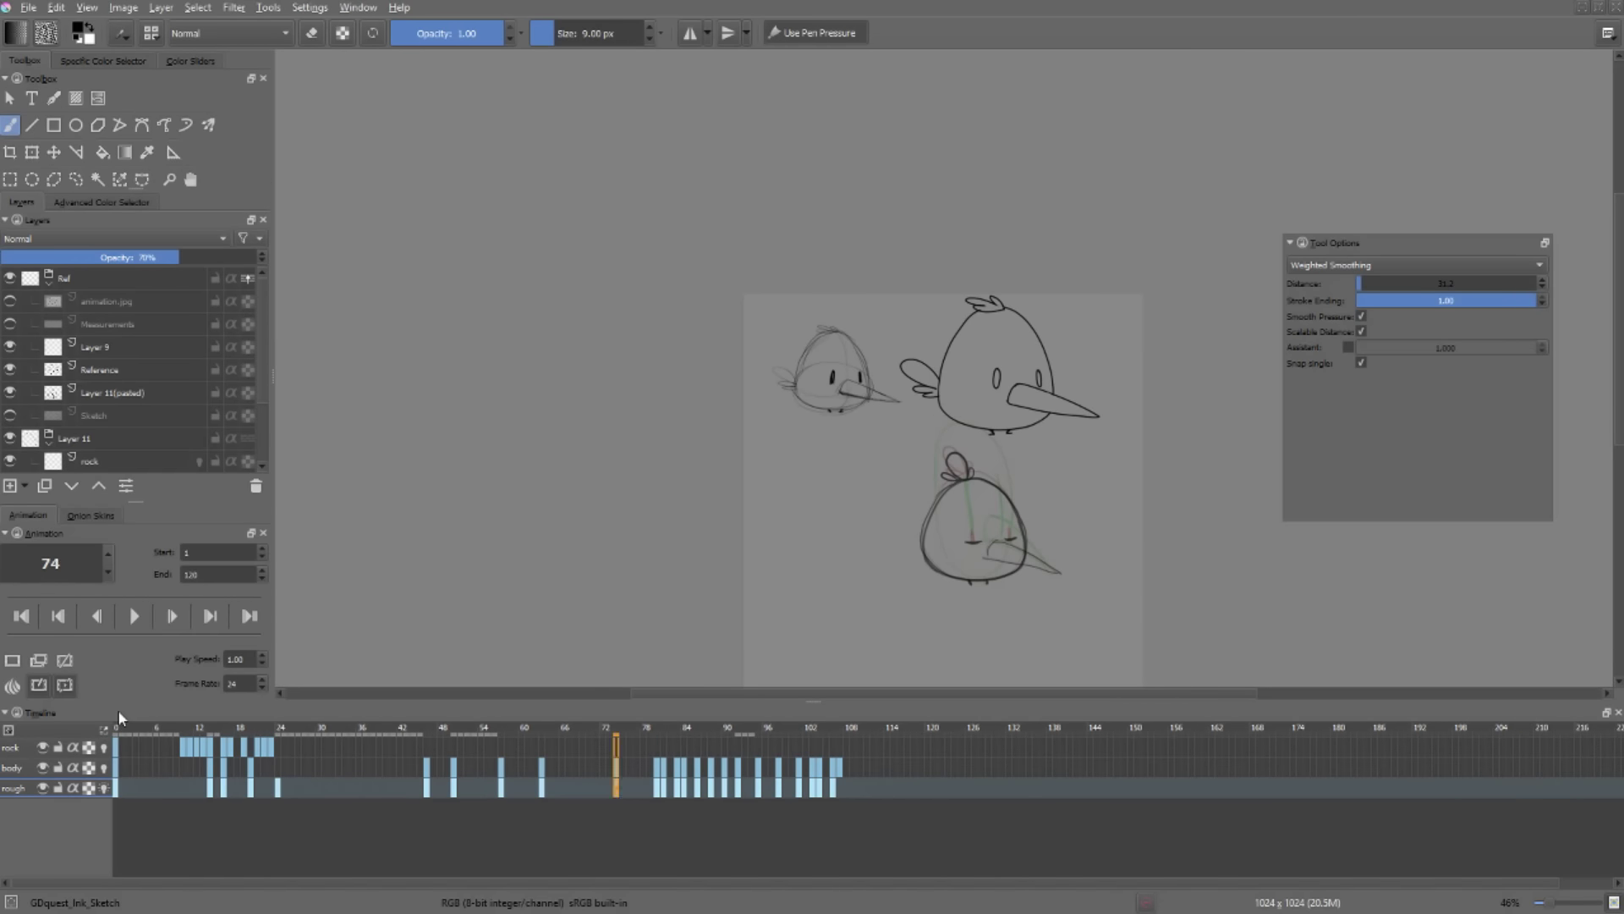
pyautogui.press(',')
pyautogui.press(',')
pyautogui.press(',')
pyautogui.press(',')
pyautogui.press(',')
pyautogui.press(',')
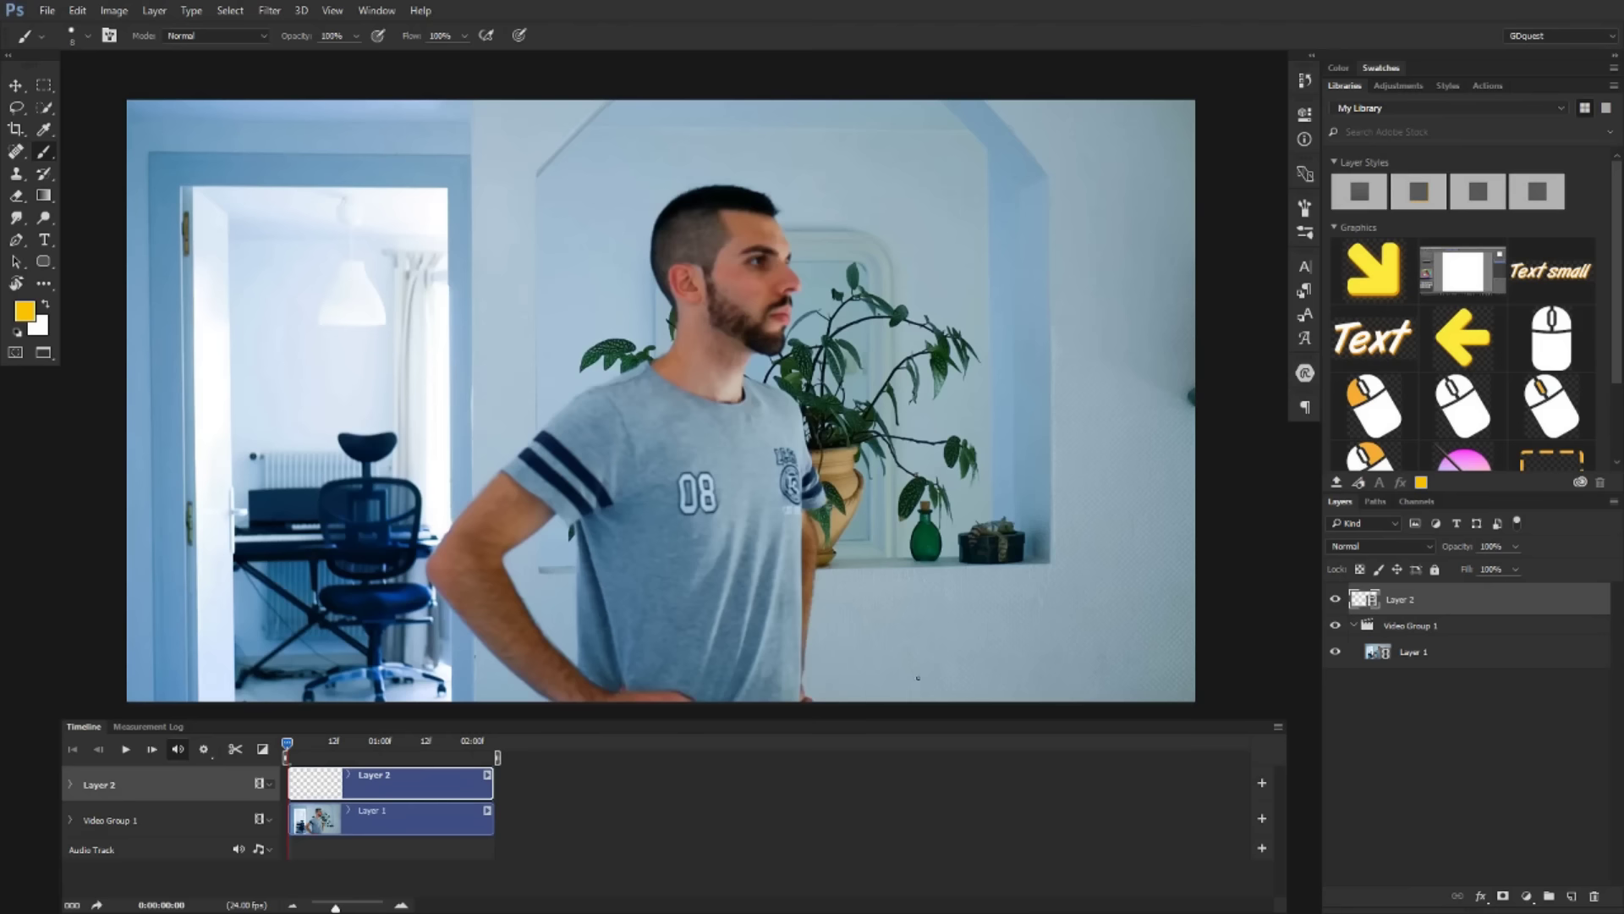
# - Switch to Photoshop and advance the reference video to 0:00:00:15 and on to 0:00:00:19 to examine the head's stretch
pyautogui.moveTo(289, 743); pyautogui.dragTo(347, 764)
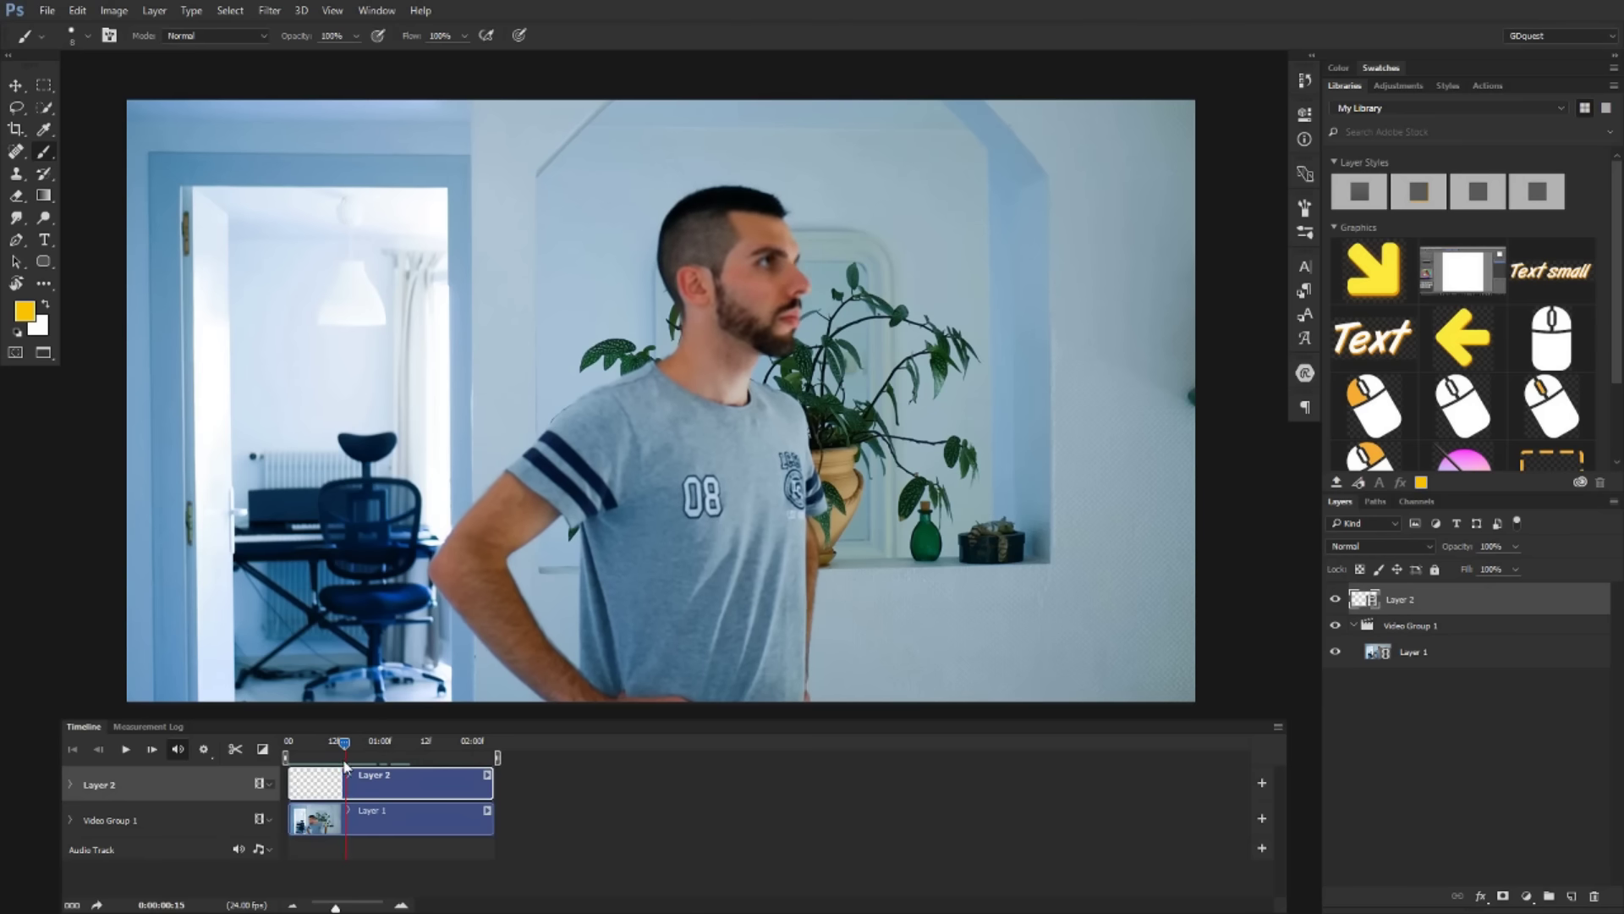
pyautogui.press('Right')
pyautogui.press('Right')
pyautogui.press('Right')
pyautogui.press('Right')
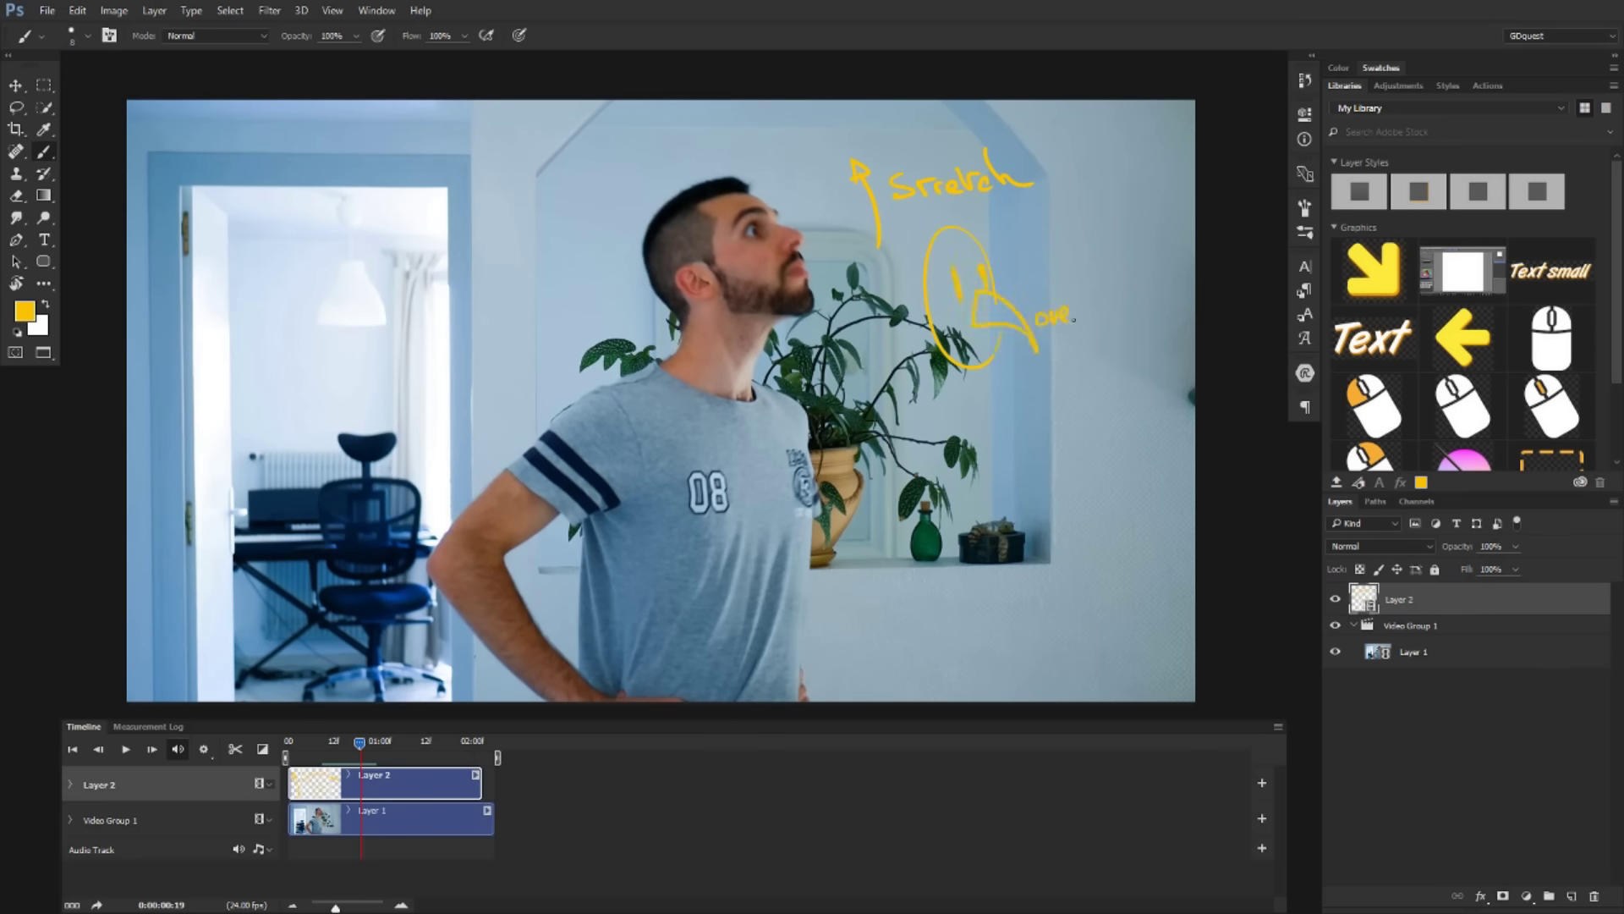
# - Step back and forth through the reference video frames around 0:00:00:20 to compare the annotated head poses
pyautogui.press('Right')
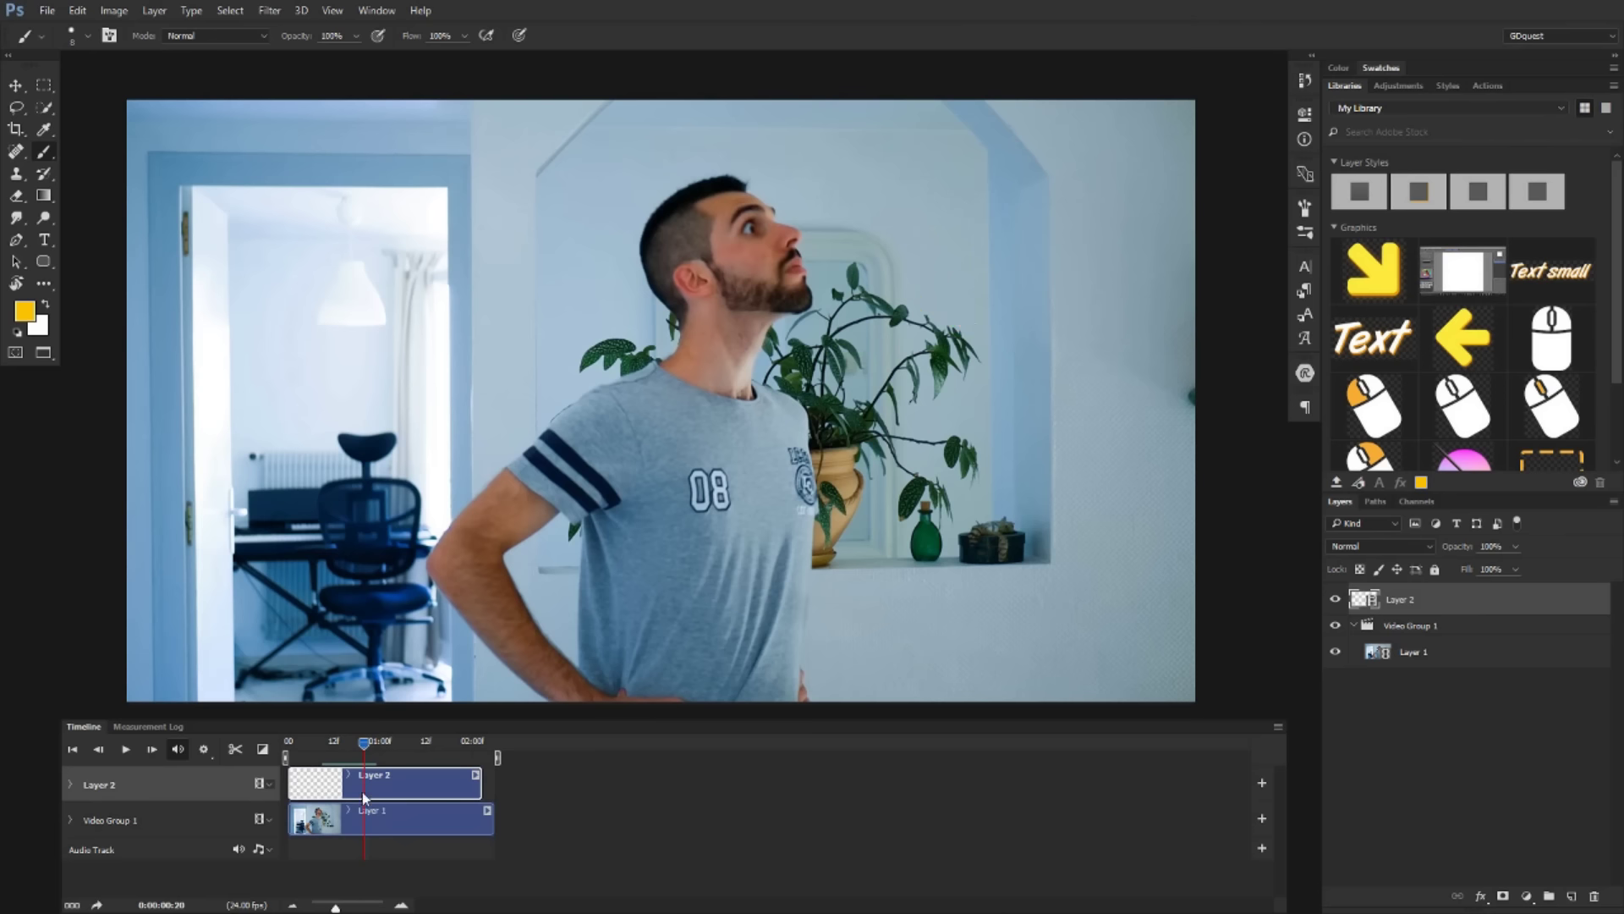
pyautogui.press('Right')
pyautogui.press('Right')
pyautogui.press('Left')
pyautogui.press('Left')
pyautogui.press('Left')
pyautogui.press('Right')
pyautogui.press('Right')
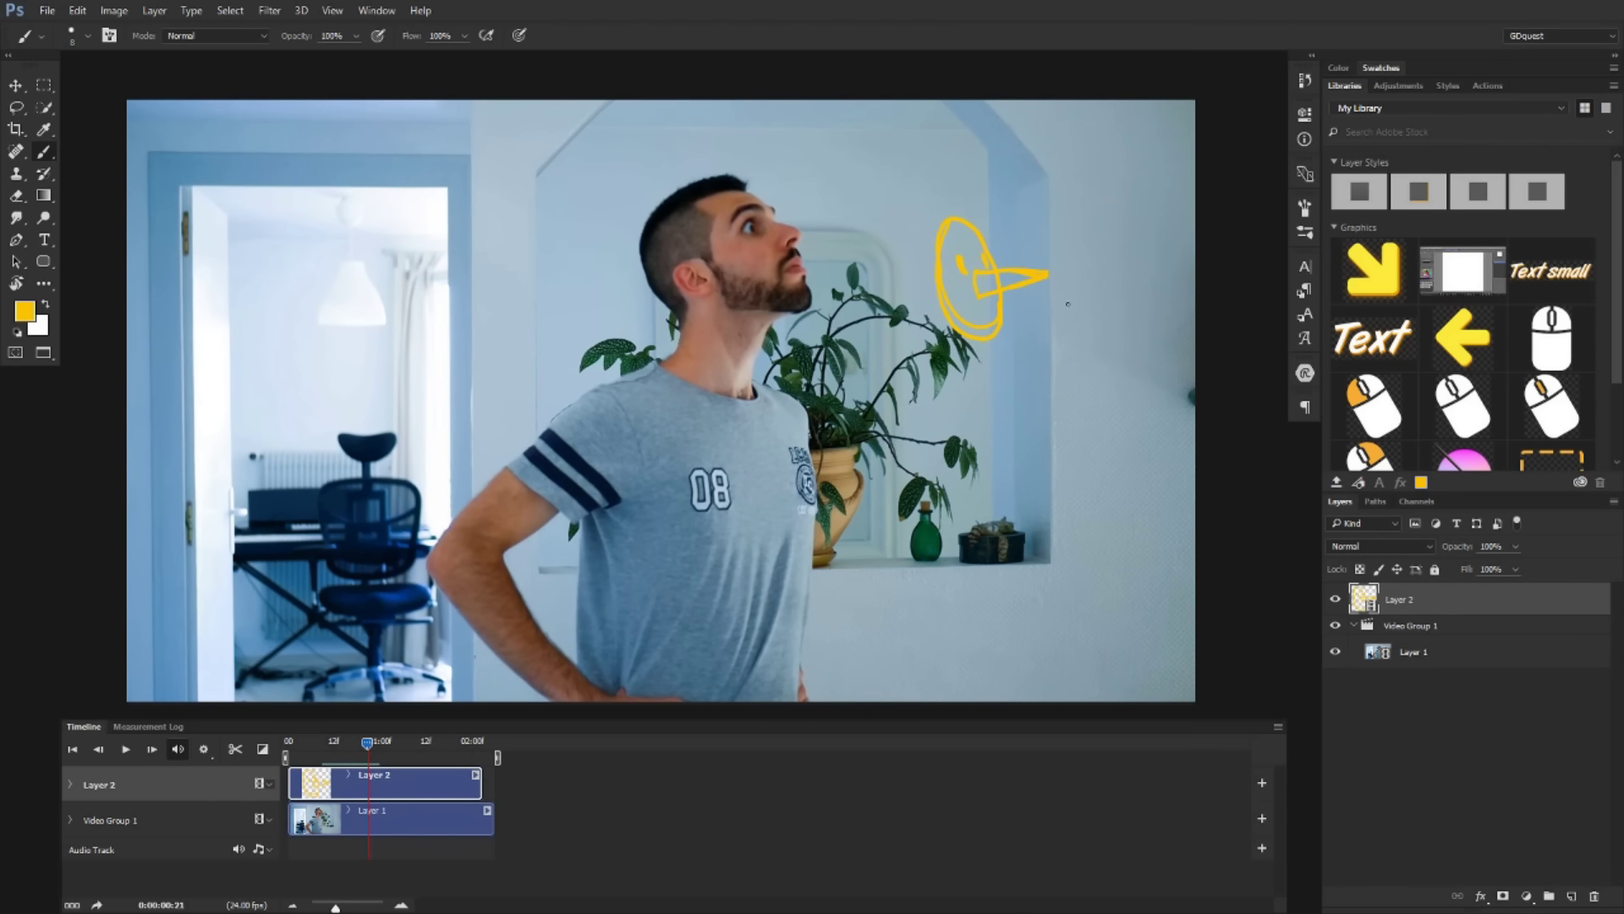
pyautogui.press('Right')
pyautogui.press('Right')
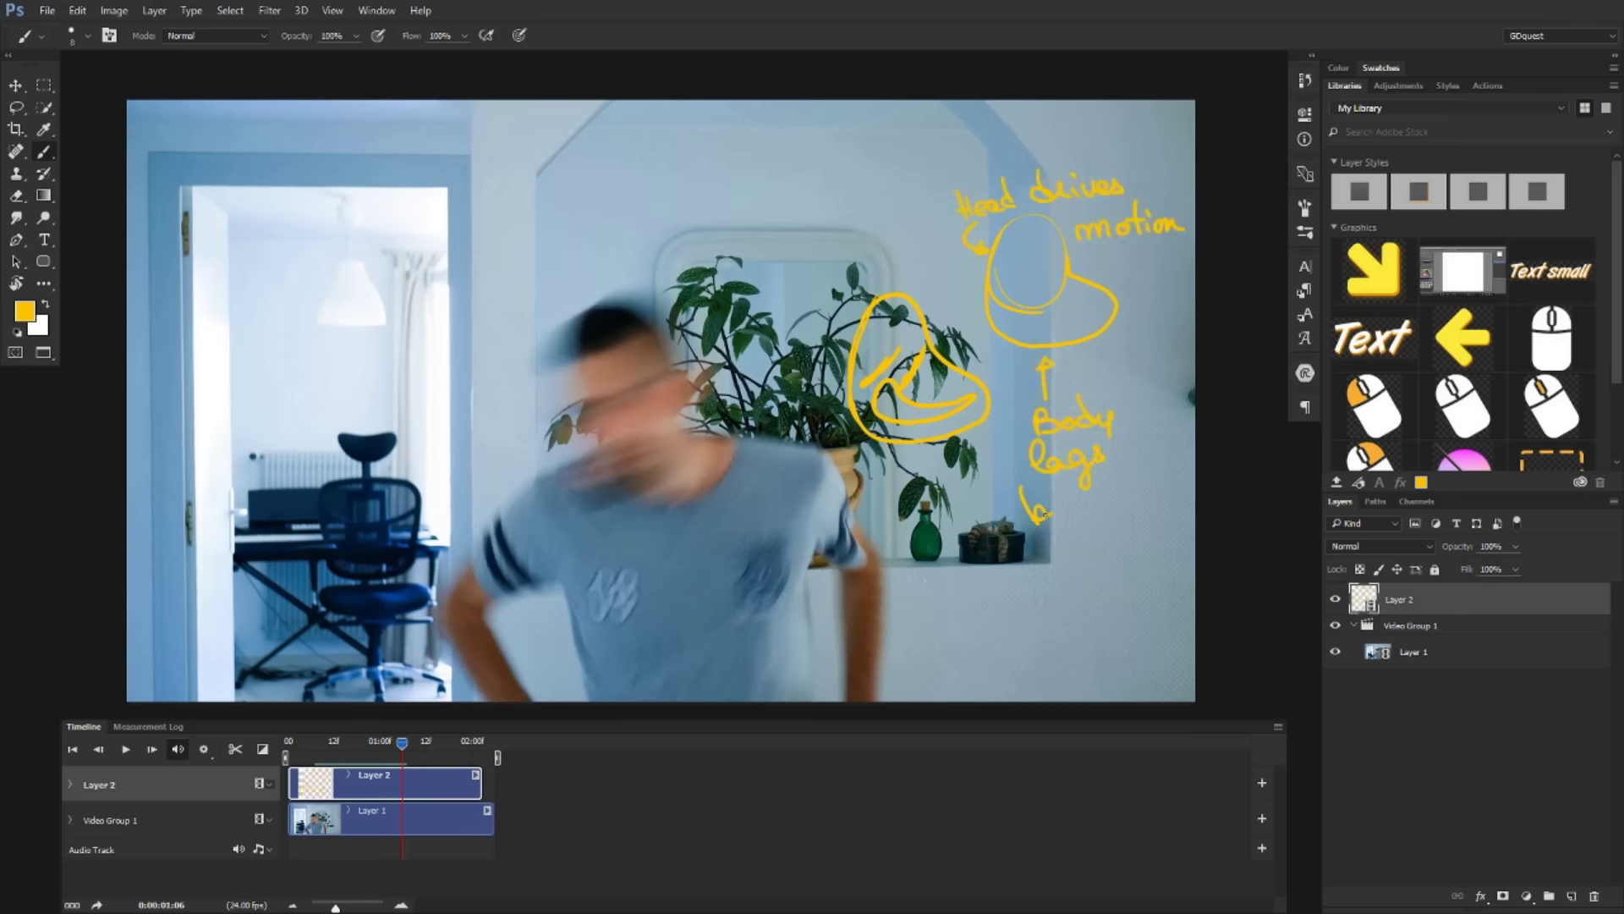
pyautogui.press('space')
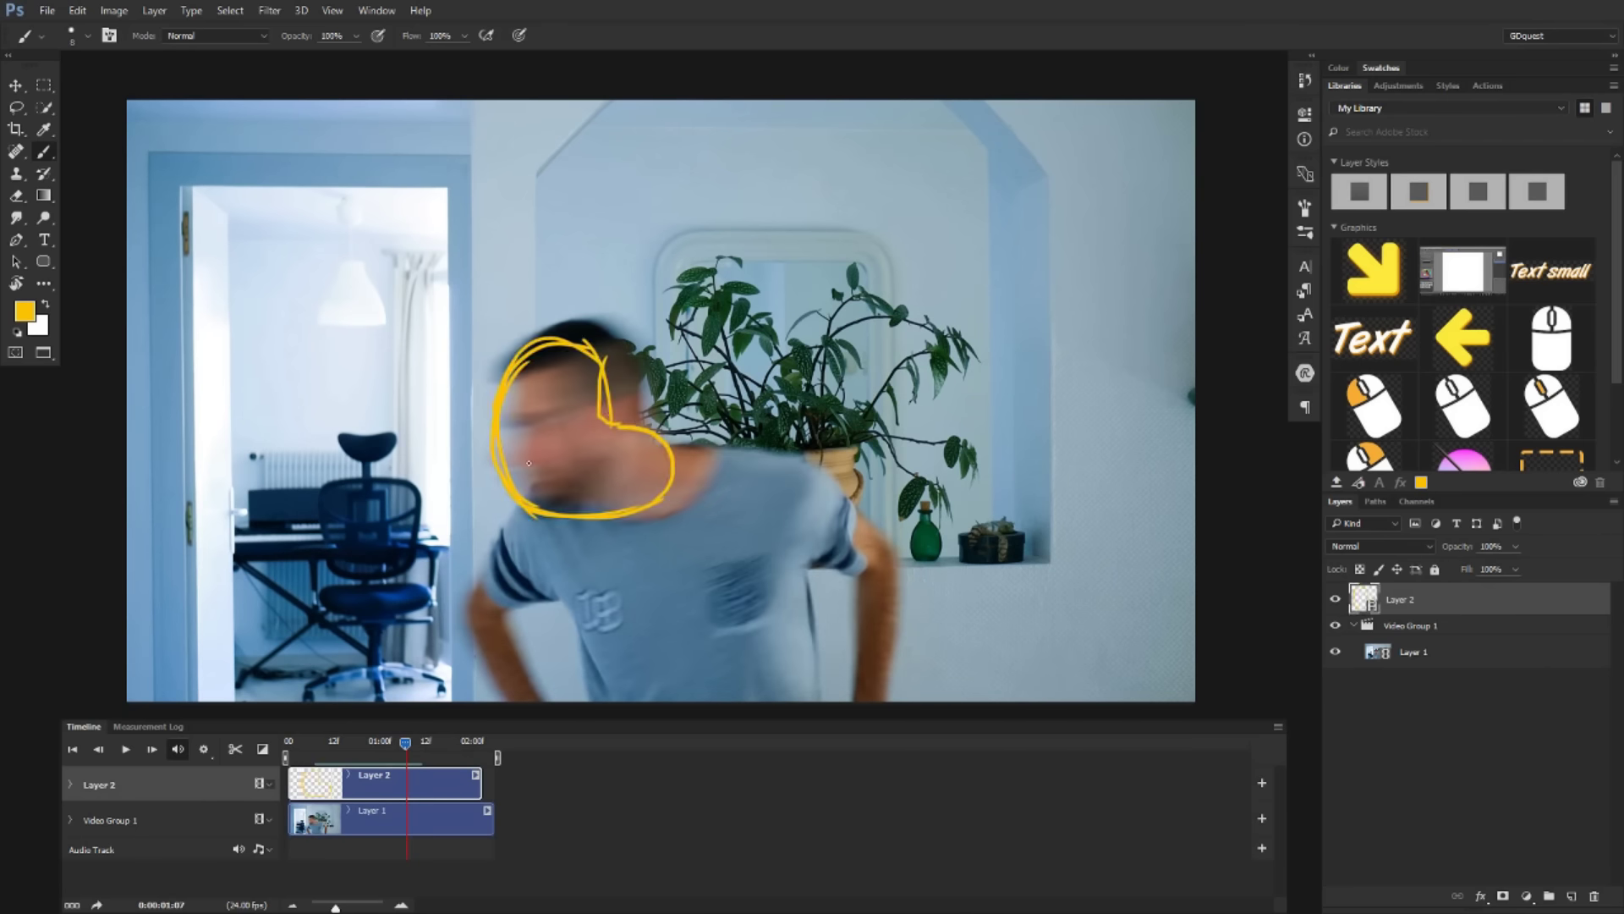
pyautogui.press('s')
pyautogui.press('b')
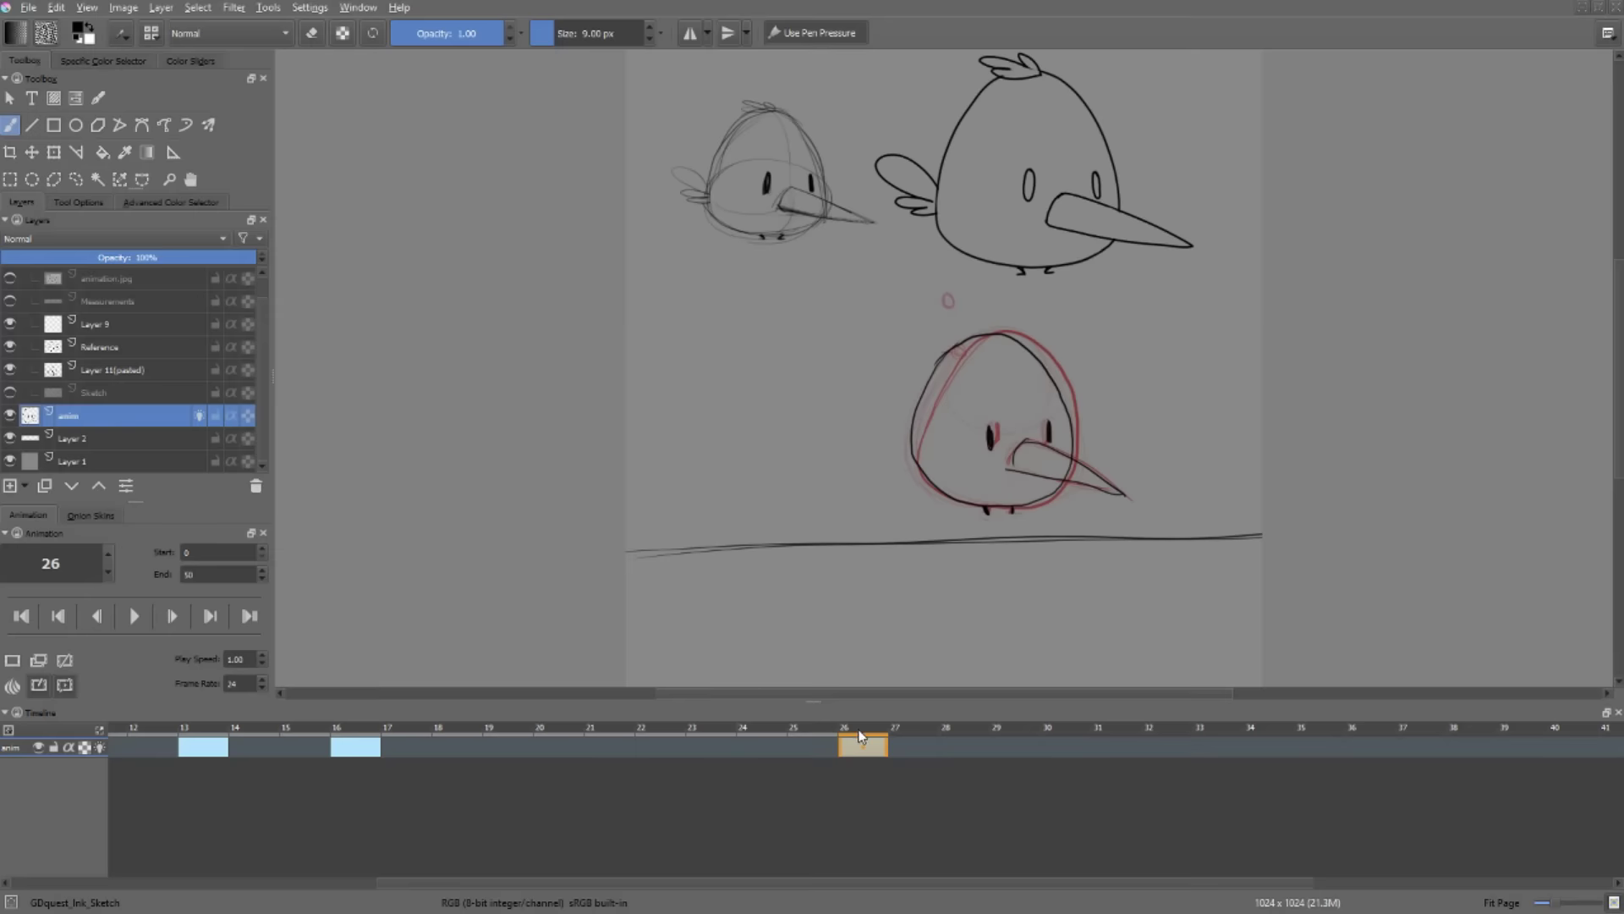
# - Switch to Krita and scrub between frames 14 and 26 to compare the bird's idle poses
pyautogui.click(575, 749)
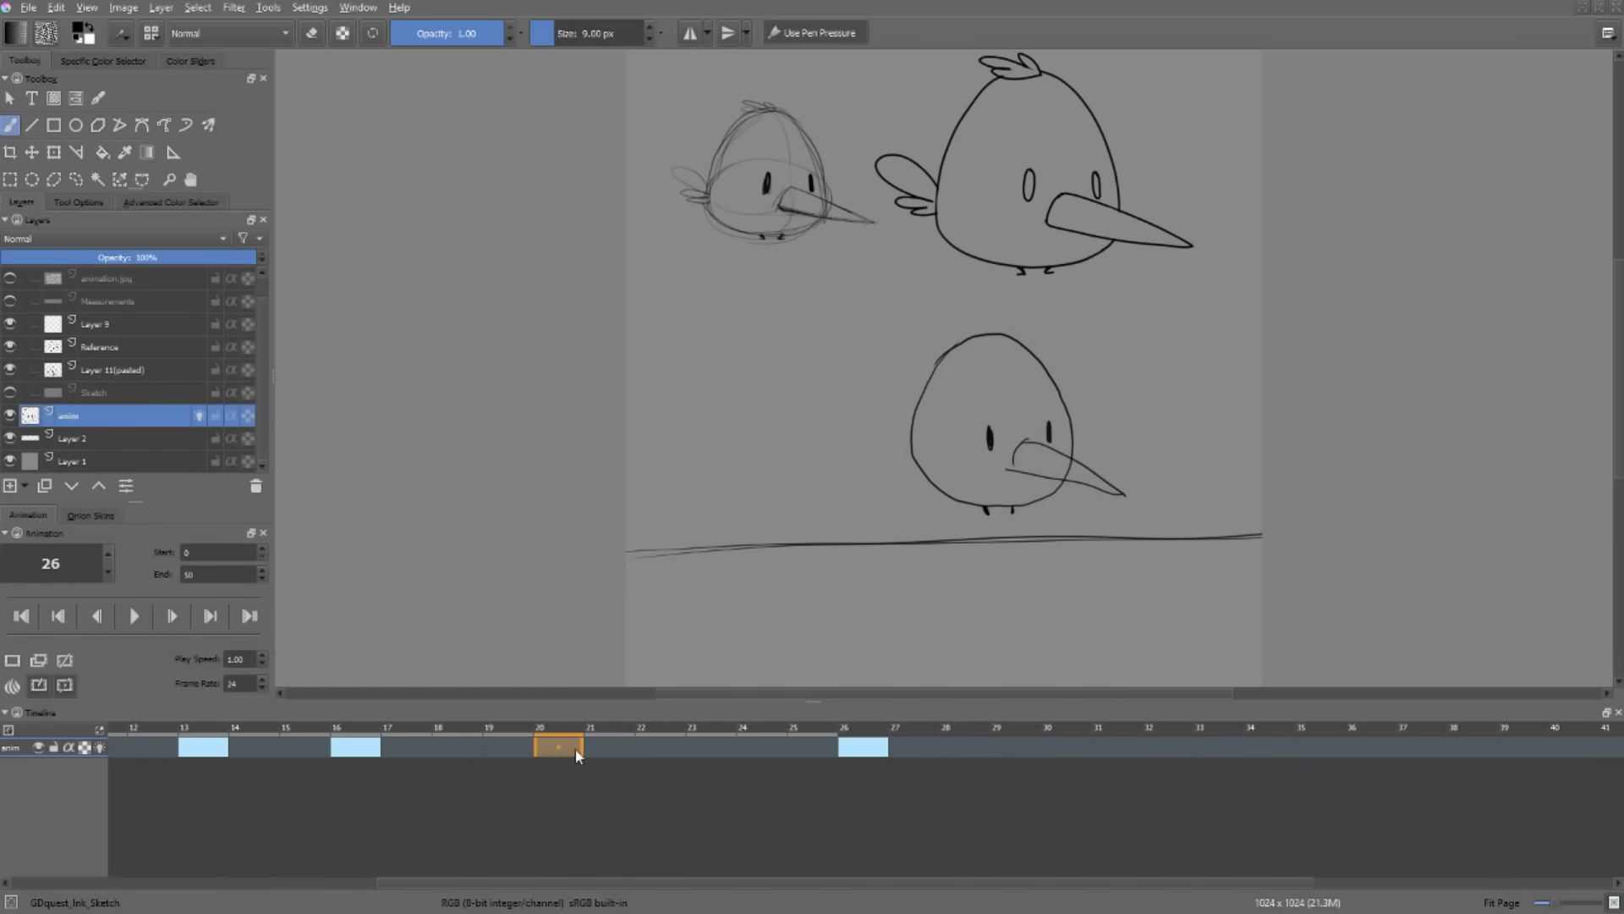
pyautogui.click(280, 734)
pyautogui.moveTo(322, 742); pyautogui.dragTo(616, 735)
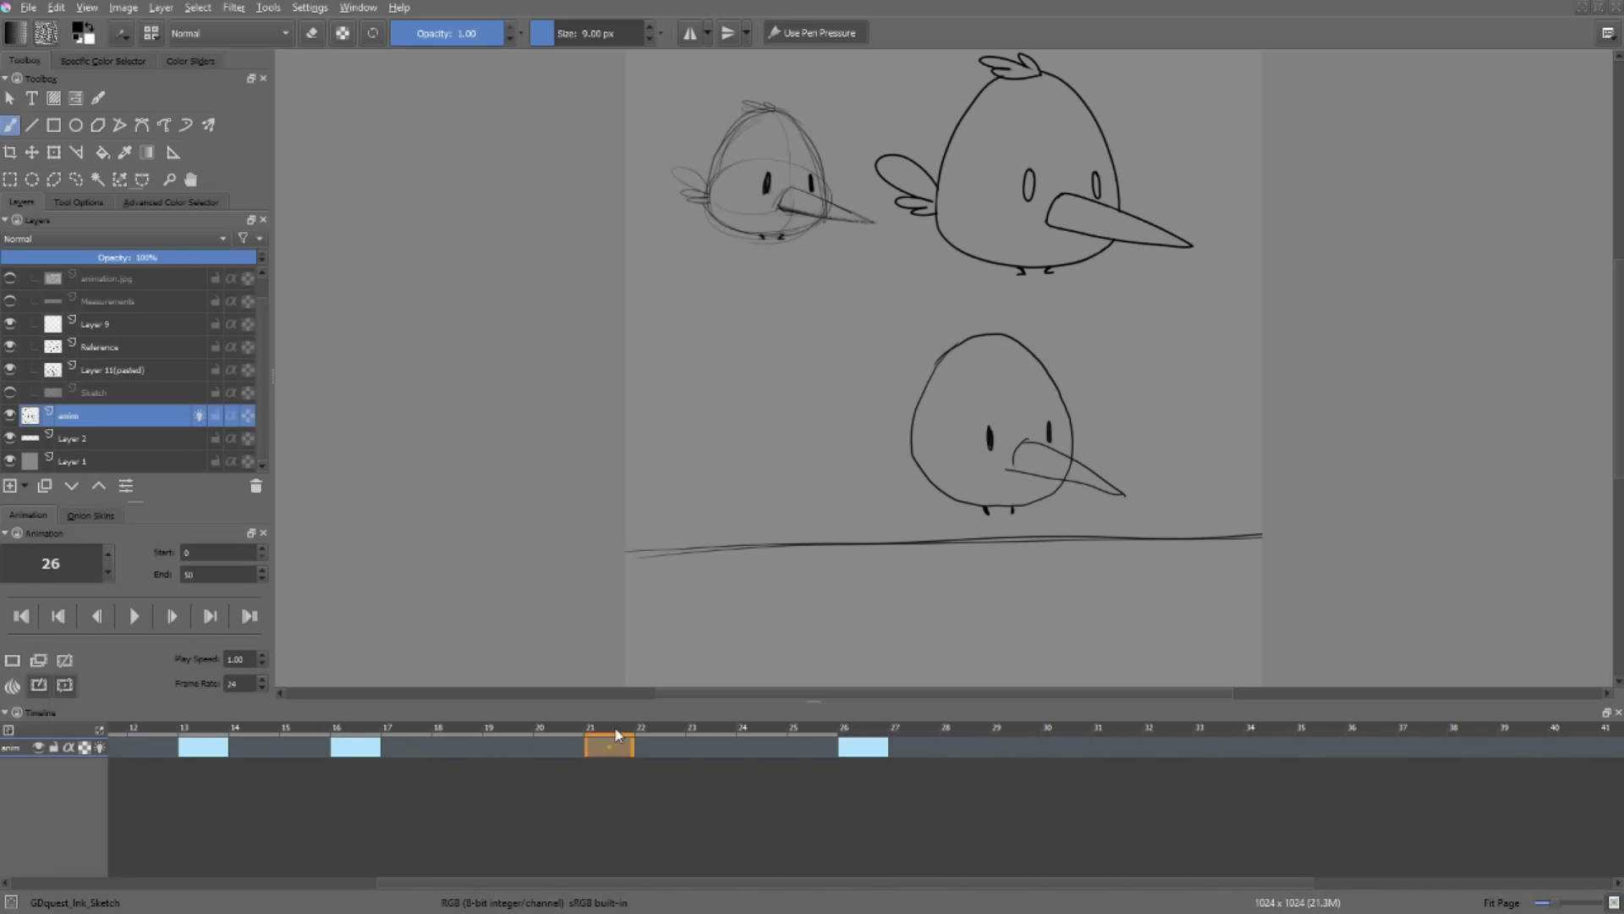
pyautogui.click(858, 737)
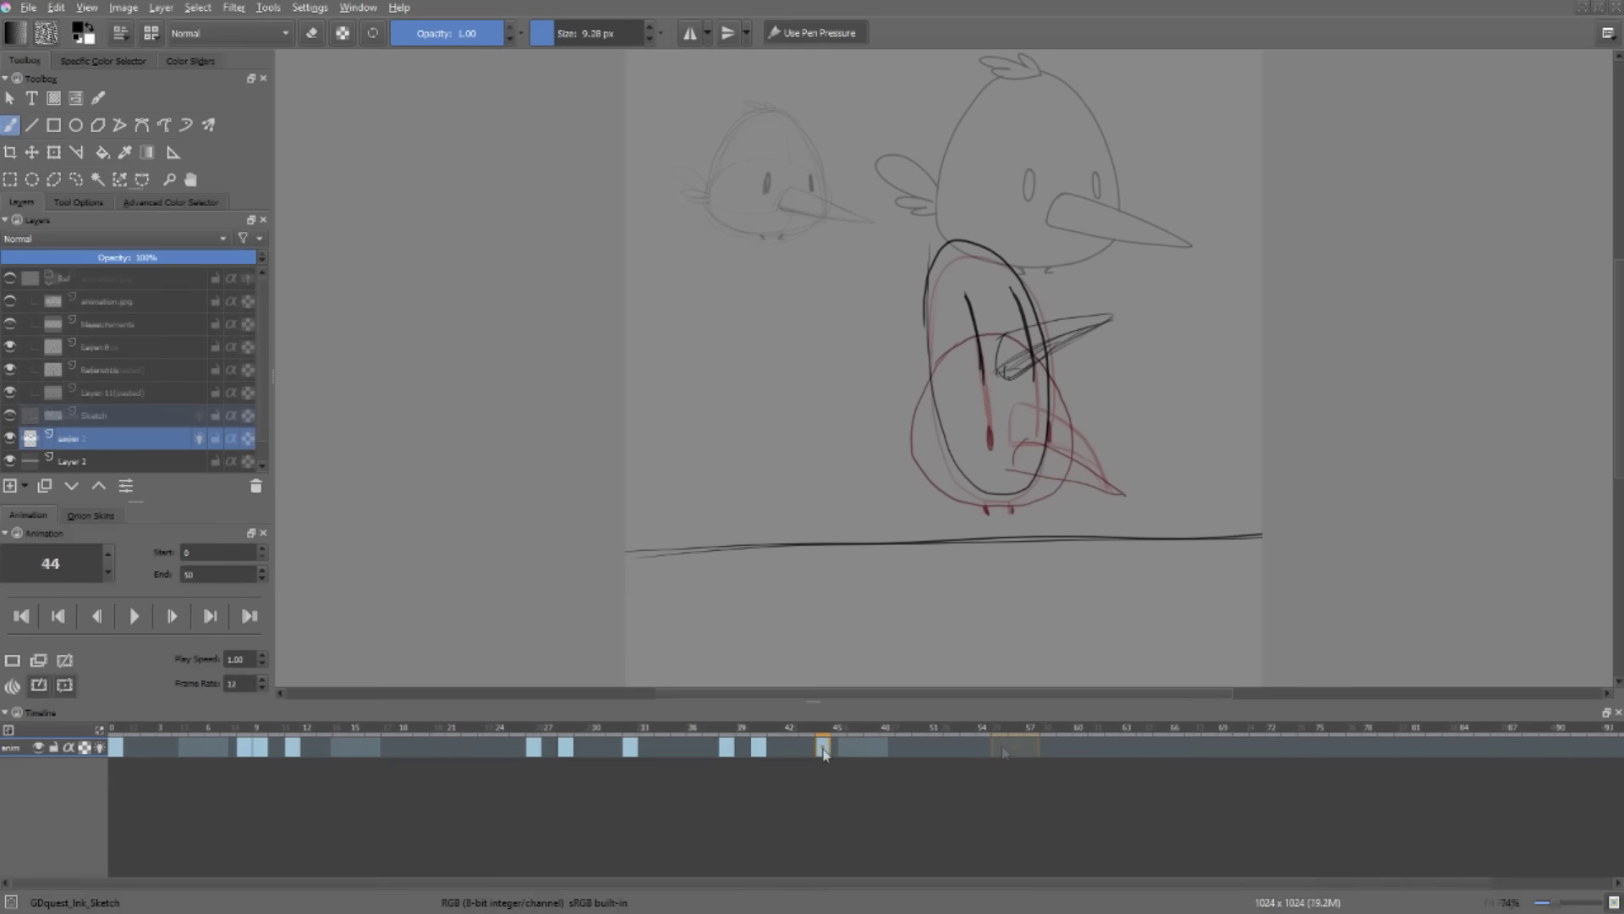
# - Move the last keyframe to frame 42 and delete the unwanted strokes from the stretched bird drawing at frame 44
pyautogui.click(787, 744)
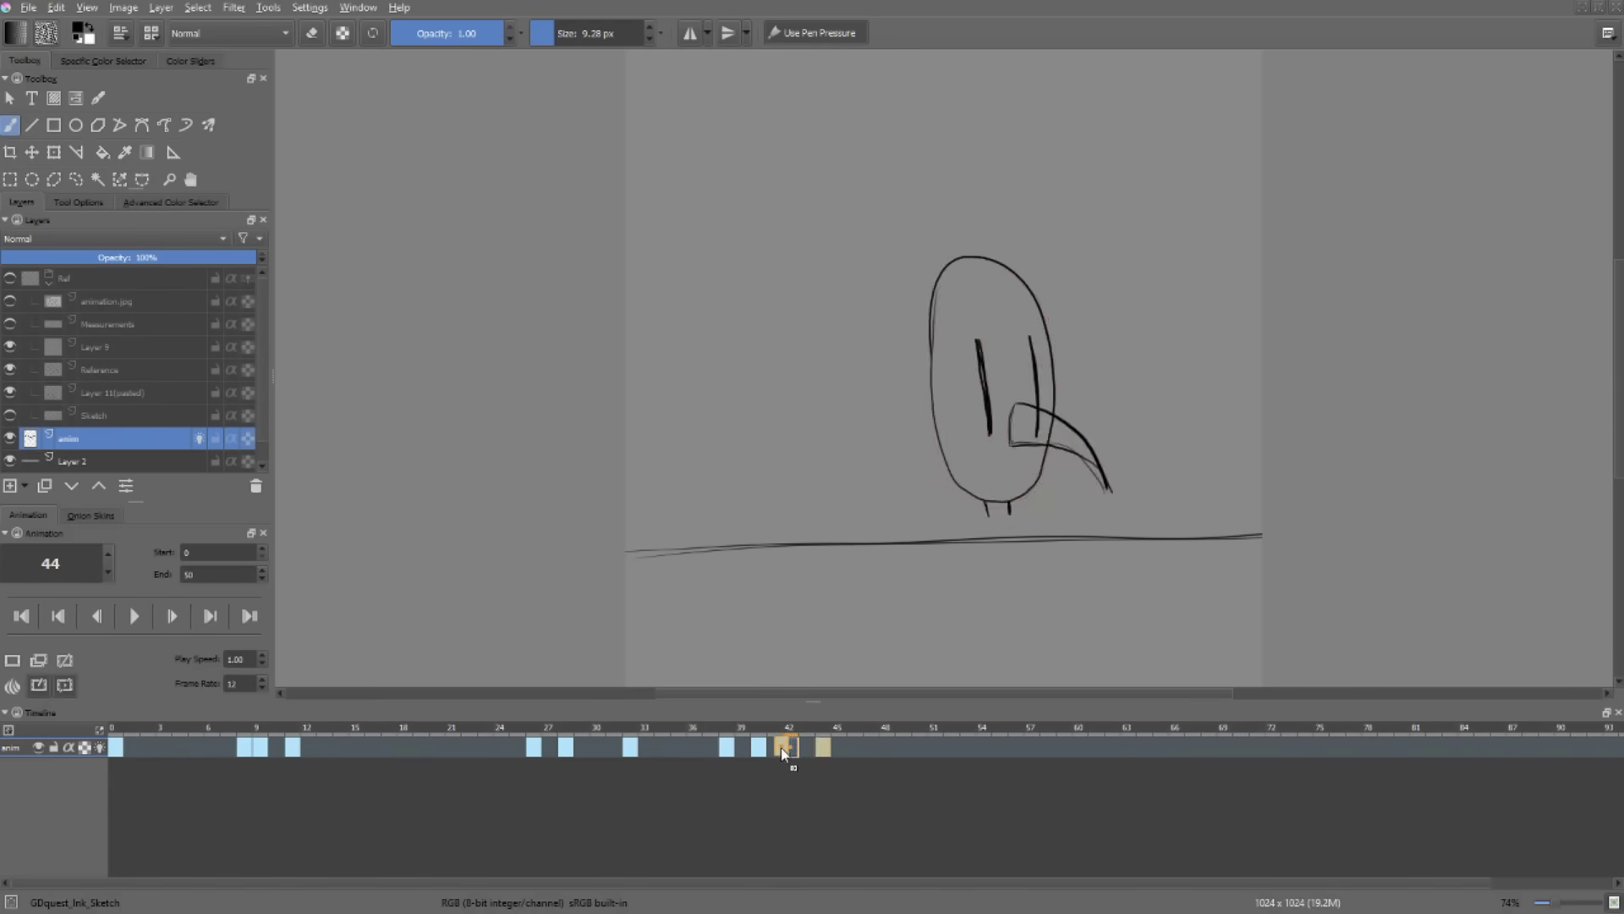
pyautogui.click(710, 745)
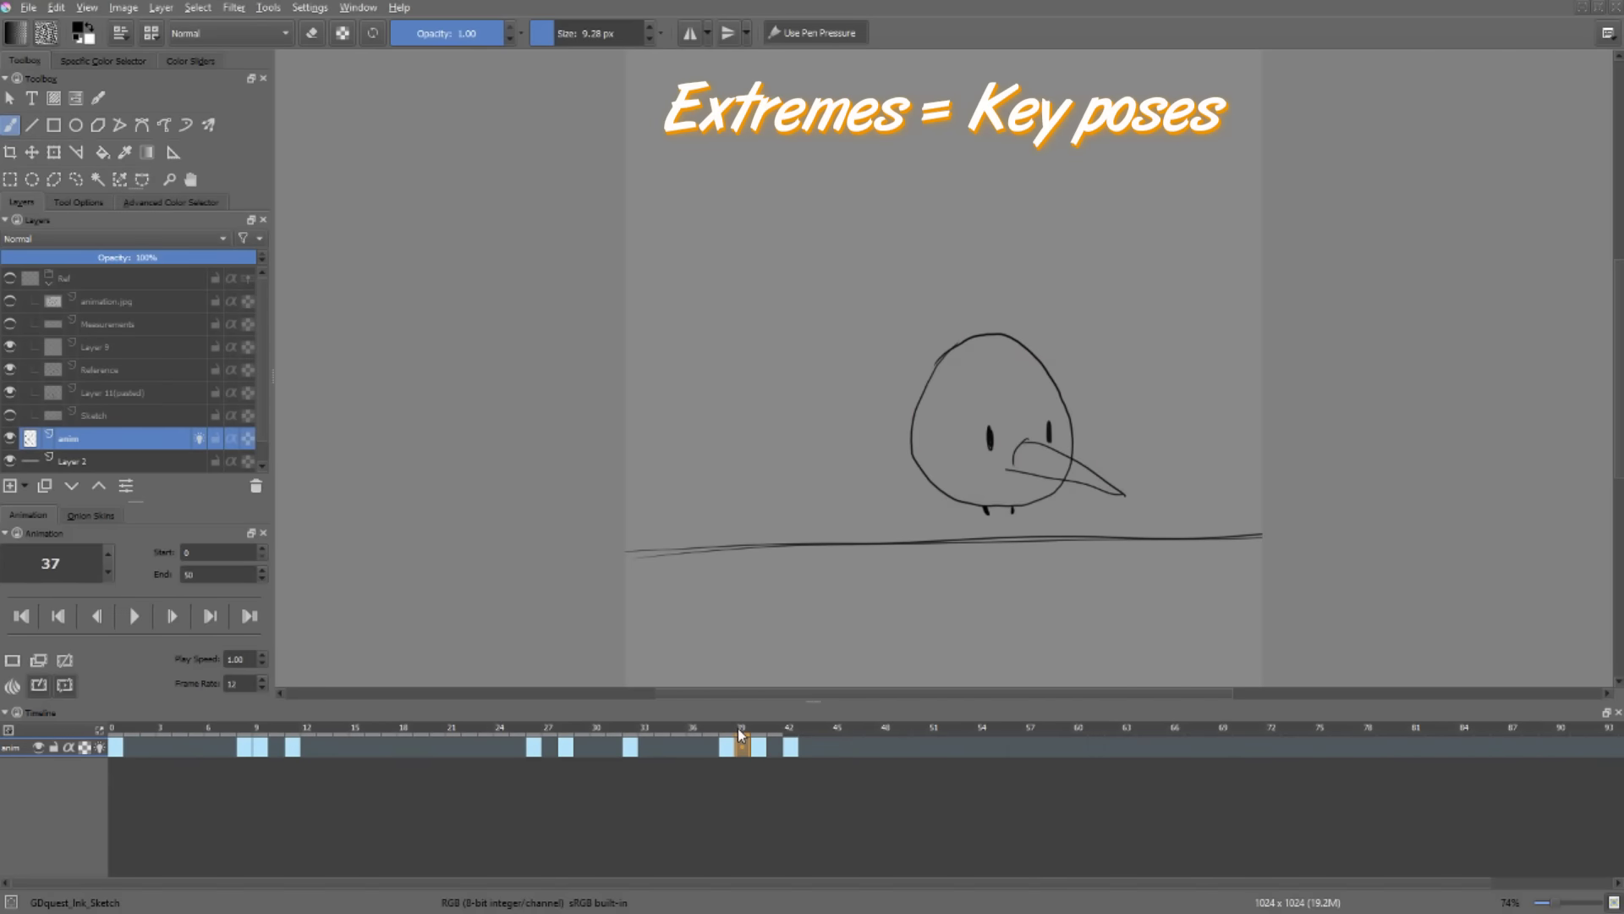
pyautogui.moveTo(741, 734); pyautogui.dragTo(824, 738)
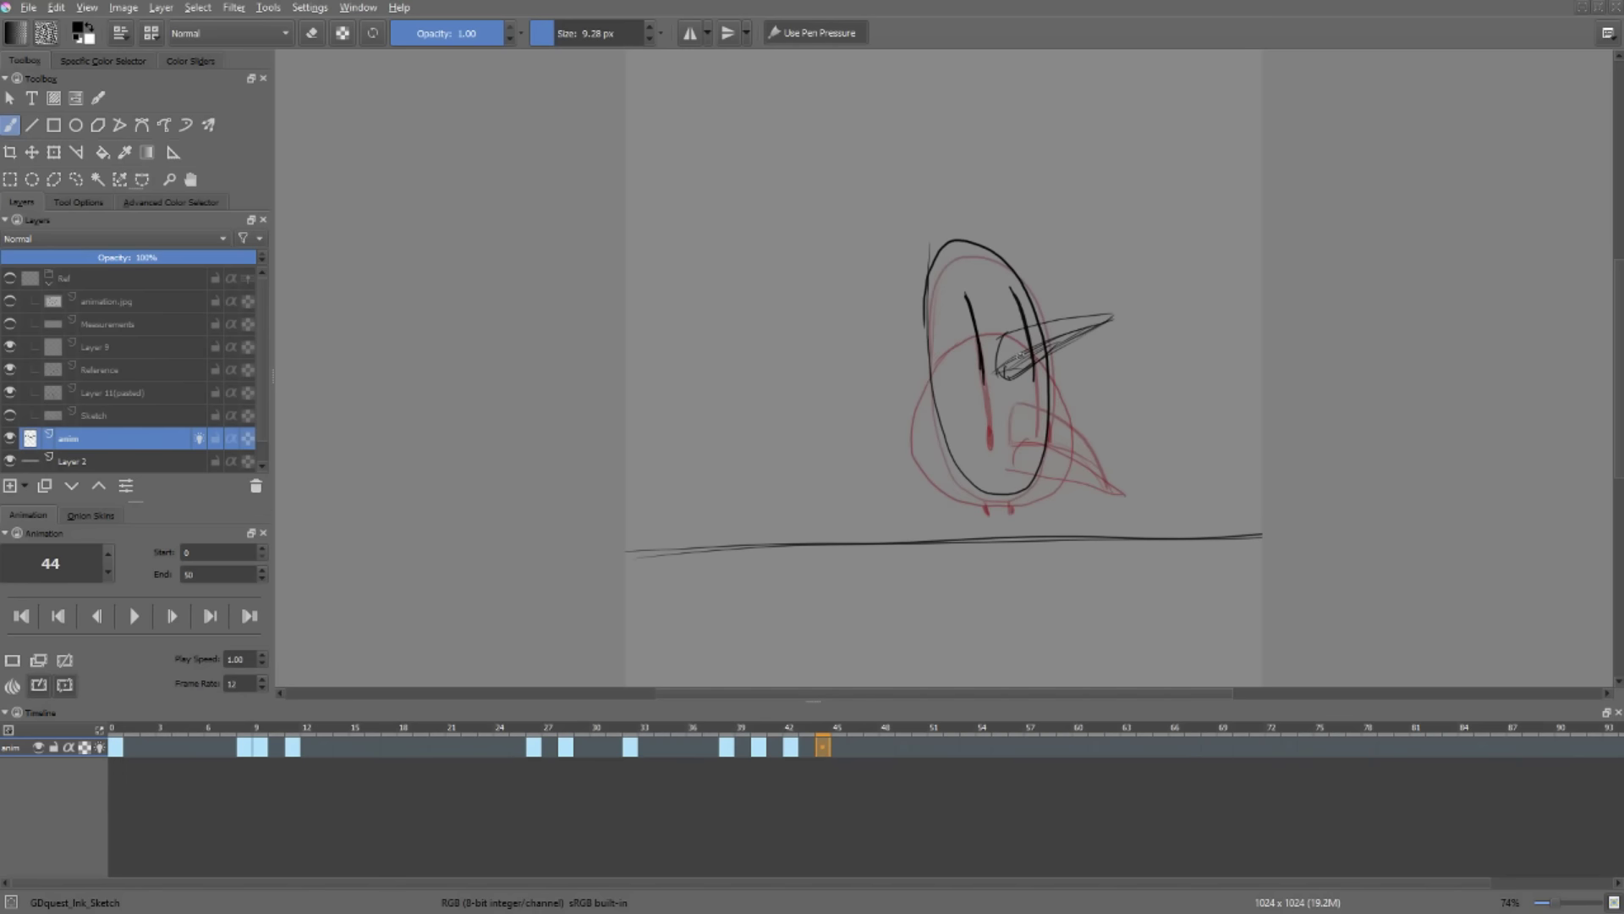
pyautogui.press('Delete')
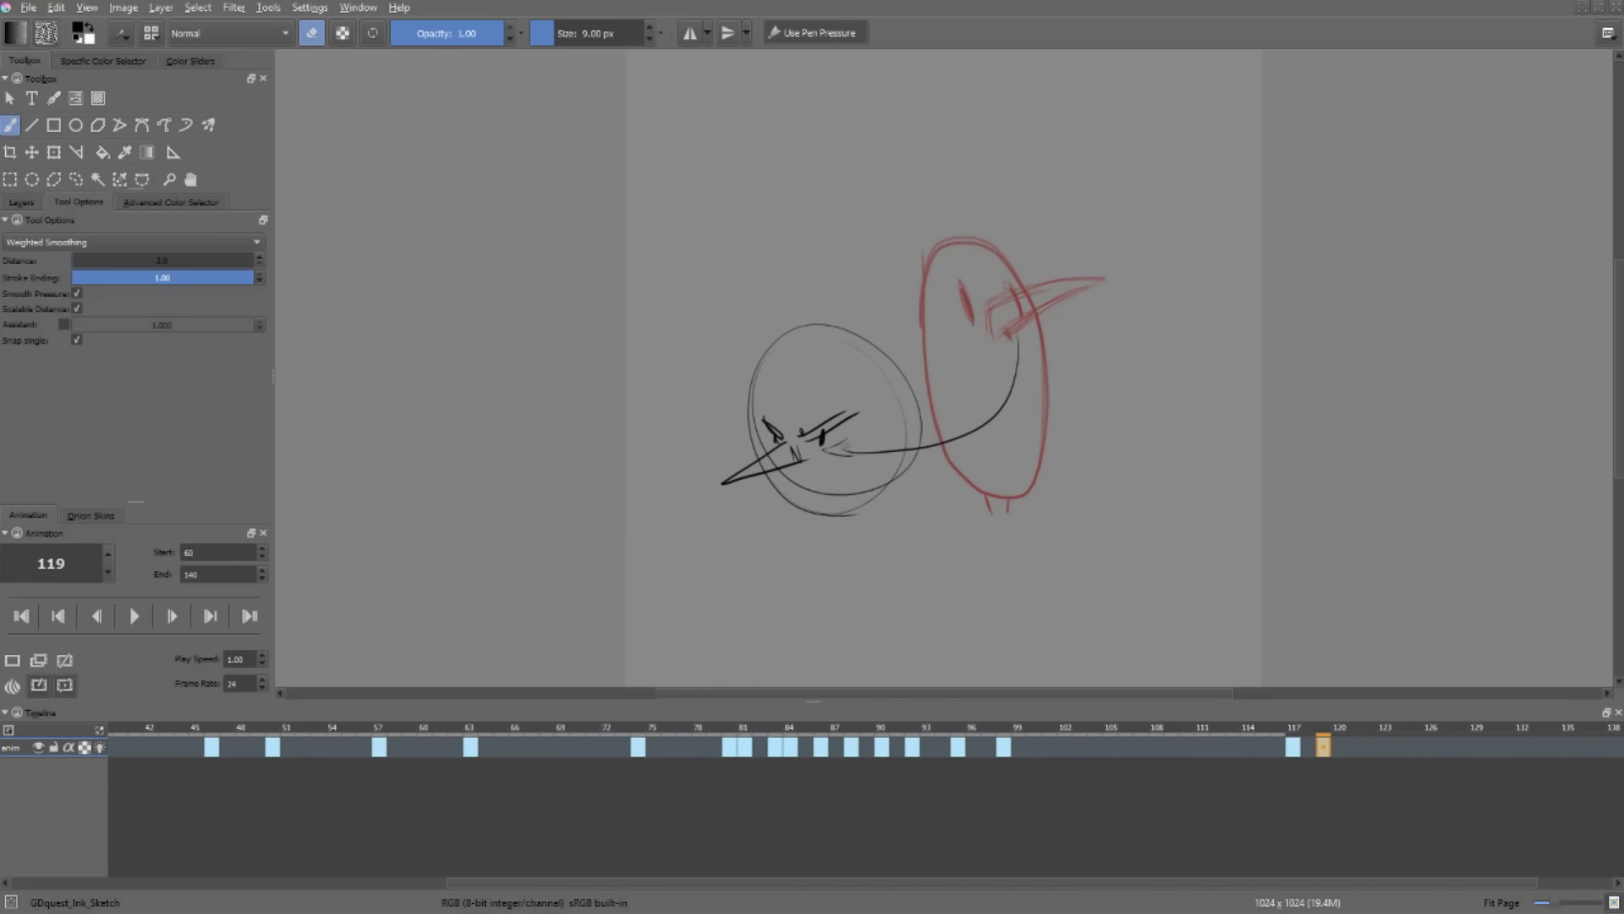
# - Remove the curved motion path line from the angry bird drawing at frame 119 and go to frame 117 with the brush
pyautogui.hotkey('ctrl', 'r')
pyautogui.moveTo(913, 445)
pyautogui.mouseDown()
pyautogui.moveTo(939, 442)
pyautogui.moveTo(946, 411)
pyautogui.mouseUp()
pyautogui.press('Delete')
pyautogui.hotkey('ctrl', 'shift', 'a')
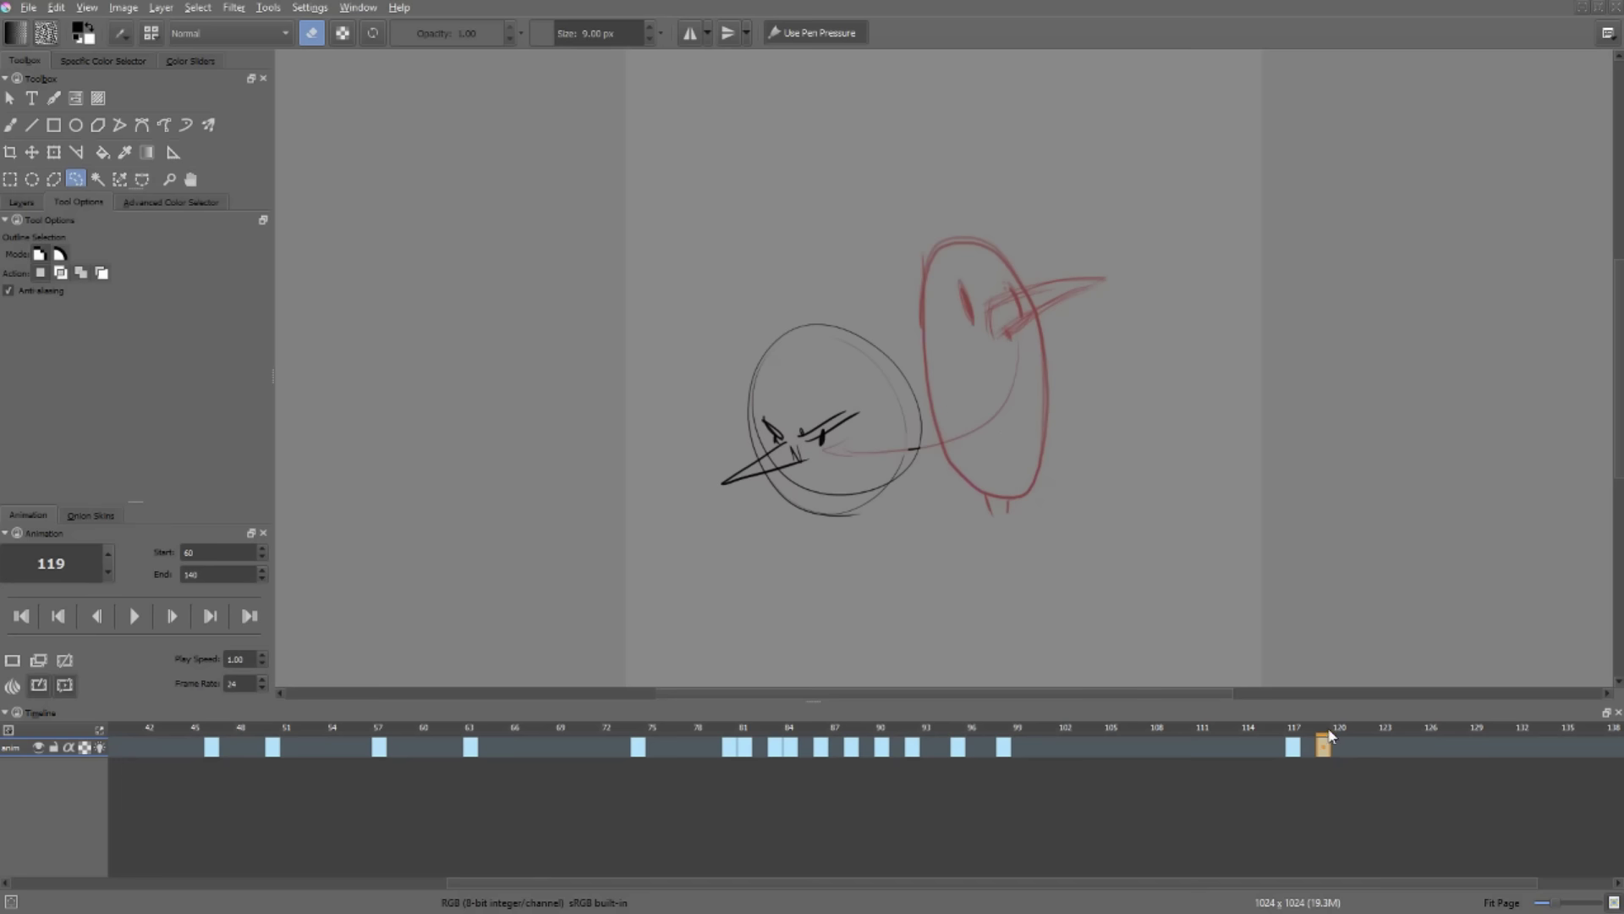
pyautogui.moveTo(1296, 731)
pyautogui.mouseDown()
pyautogui.moveTo(1321, 747)
pyautogui.moveTo(1313, 781)
pyautogui.moveTo(1297, 749)
pyautogui.mouseUp()
pyautogui.press('b')
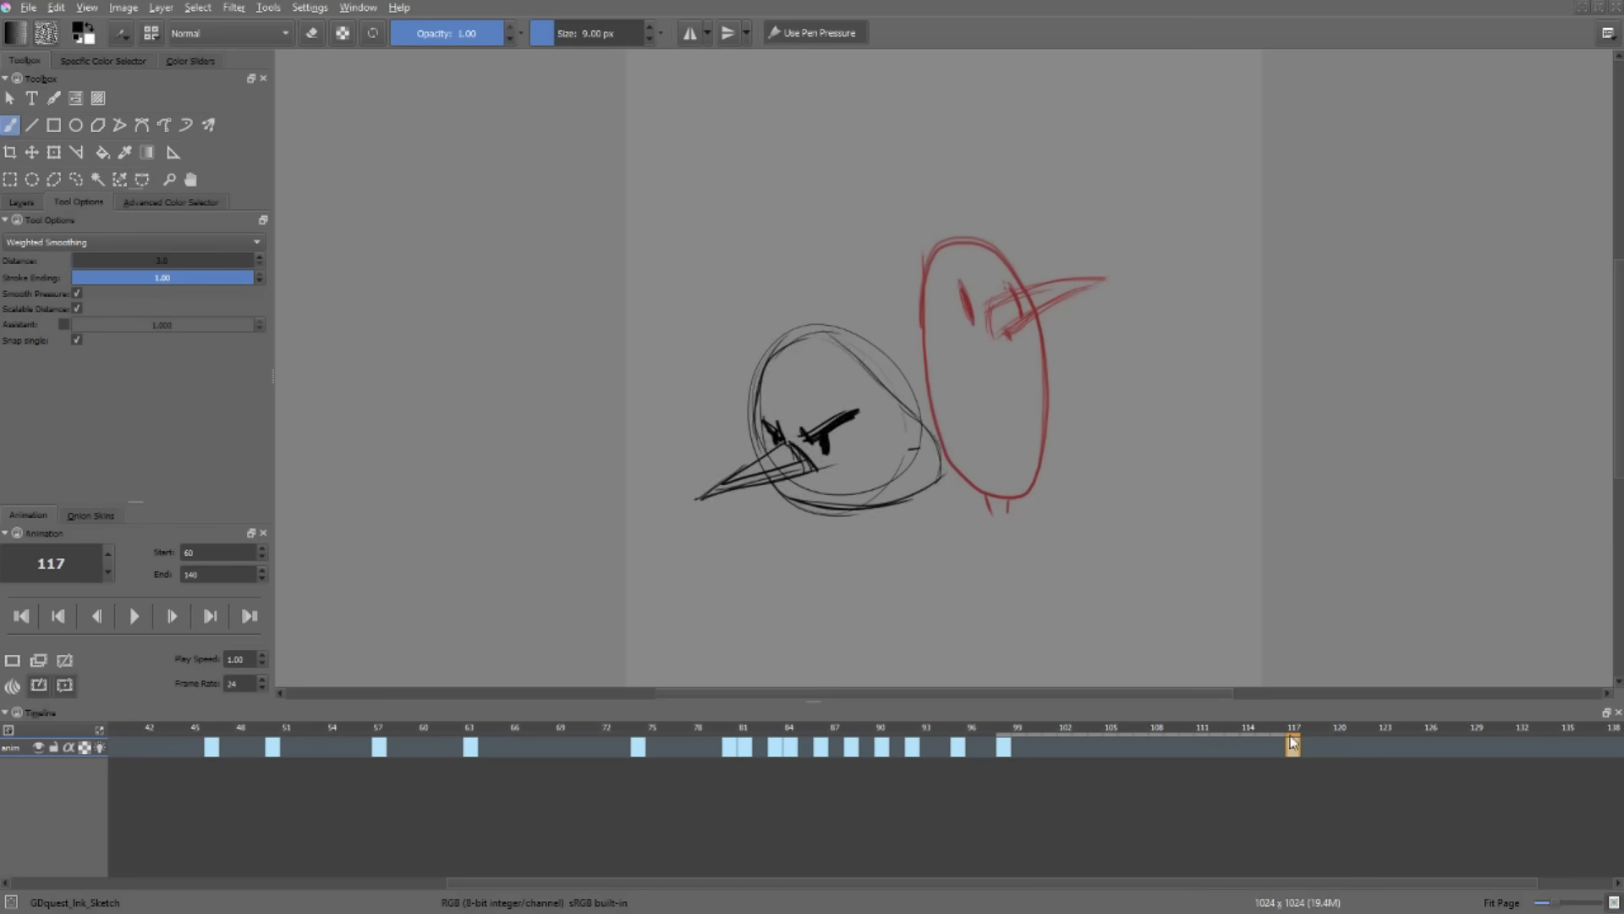
# - Scrub between frames 110 and 117 to examine the transition from the stretched pose into the angry pose
pyautogui.moveTo(1292, 743)
pyautogui.mouseDown()
pyautogui.moveTo(834, 738)
pyautogui.moveTo(1190, 735)
pyautogui.mouseUp()
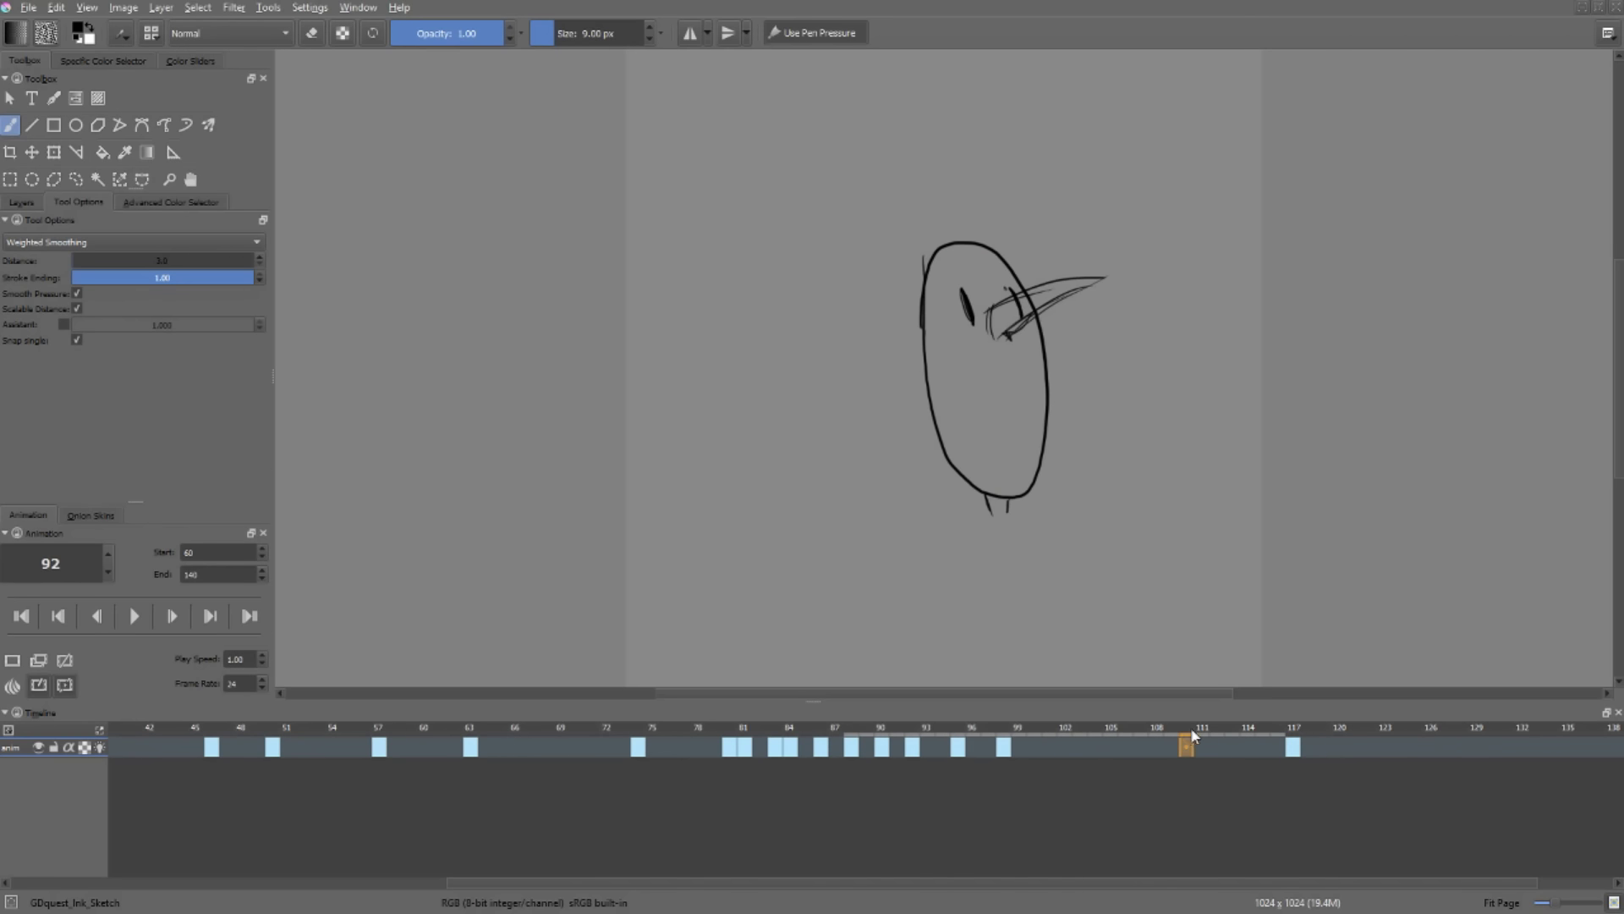
pyautogui.moveTo(1301, 724)
pyautogui.mouseDown()
pyautogui.moveTo(1327, 722)
pyautogui.moveTo(1210, 735)
pyautogui.mouseUp()
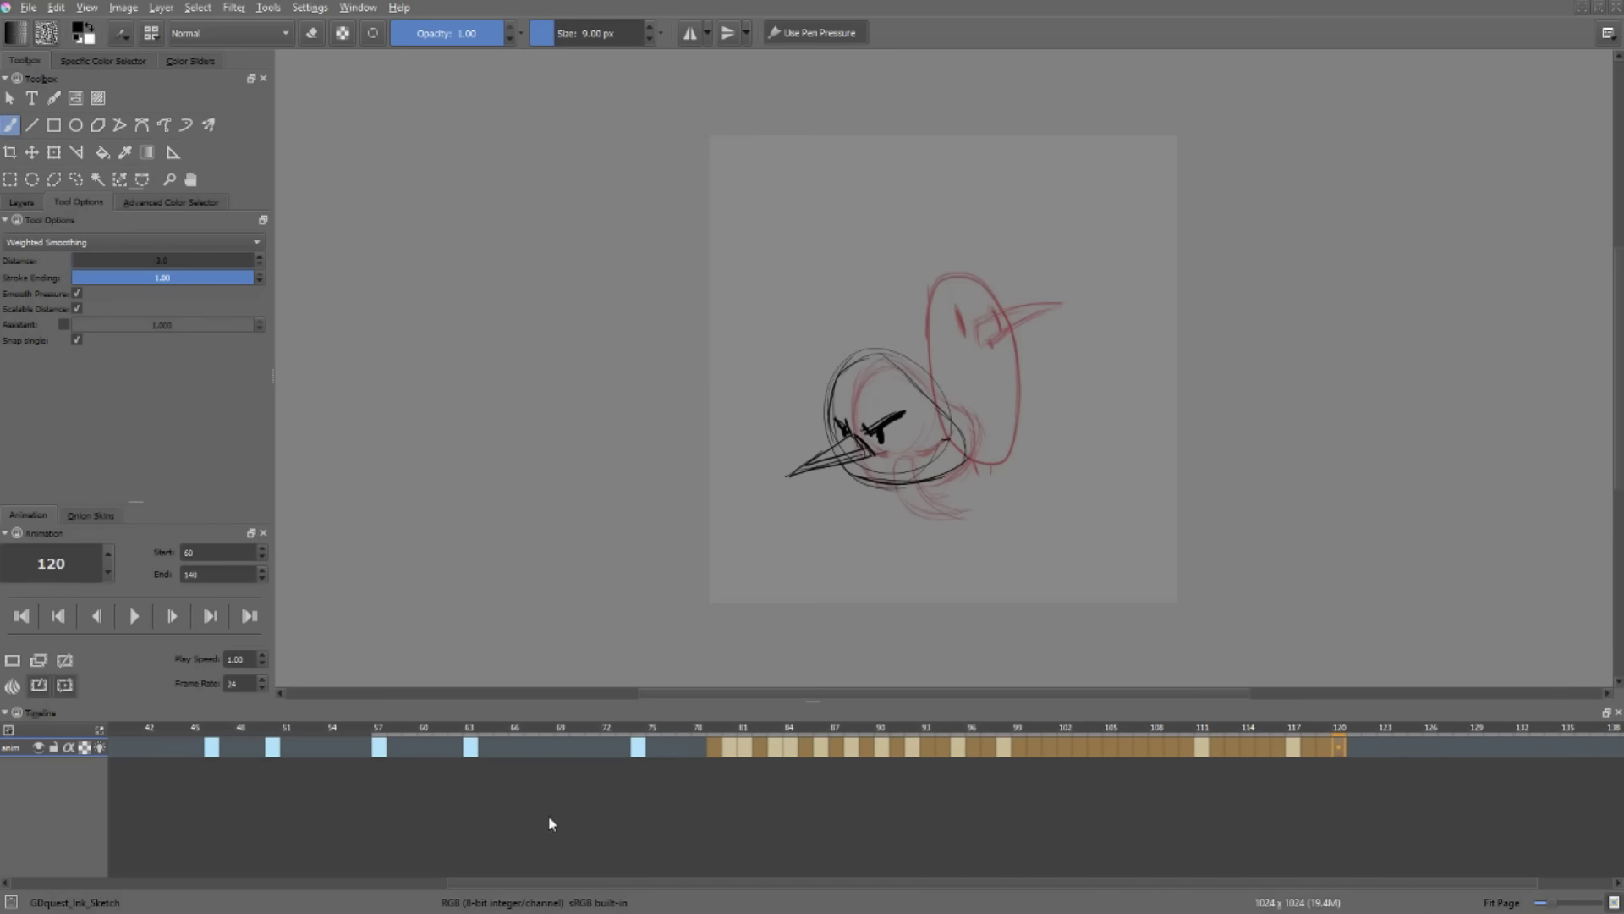
pyautogui.press('space')
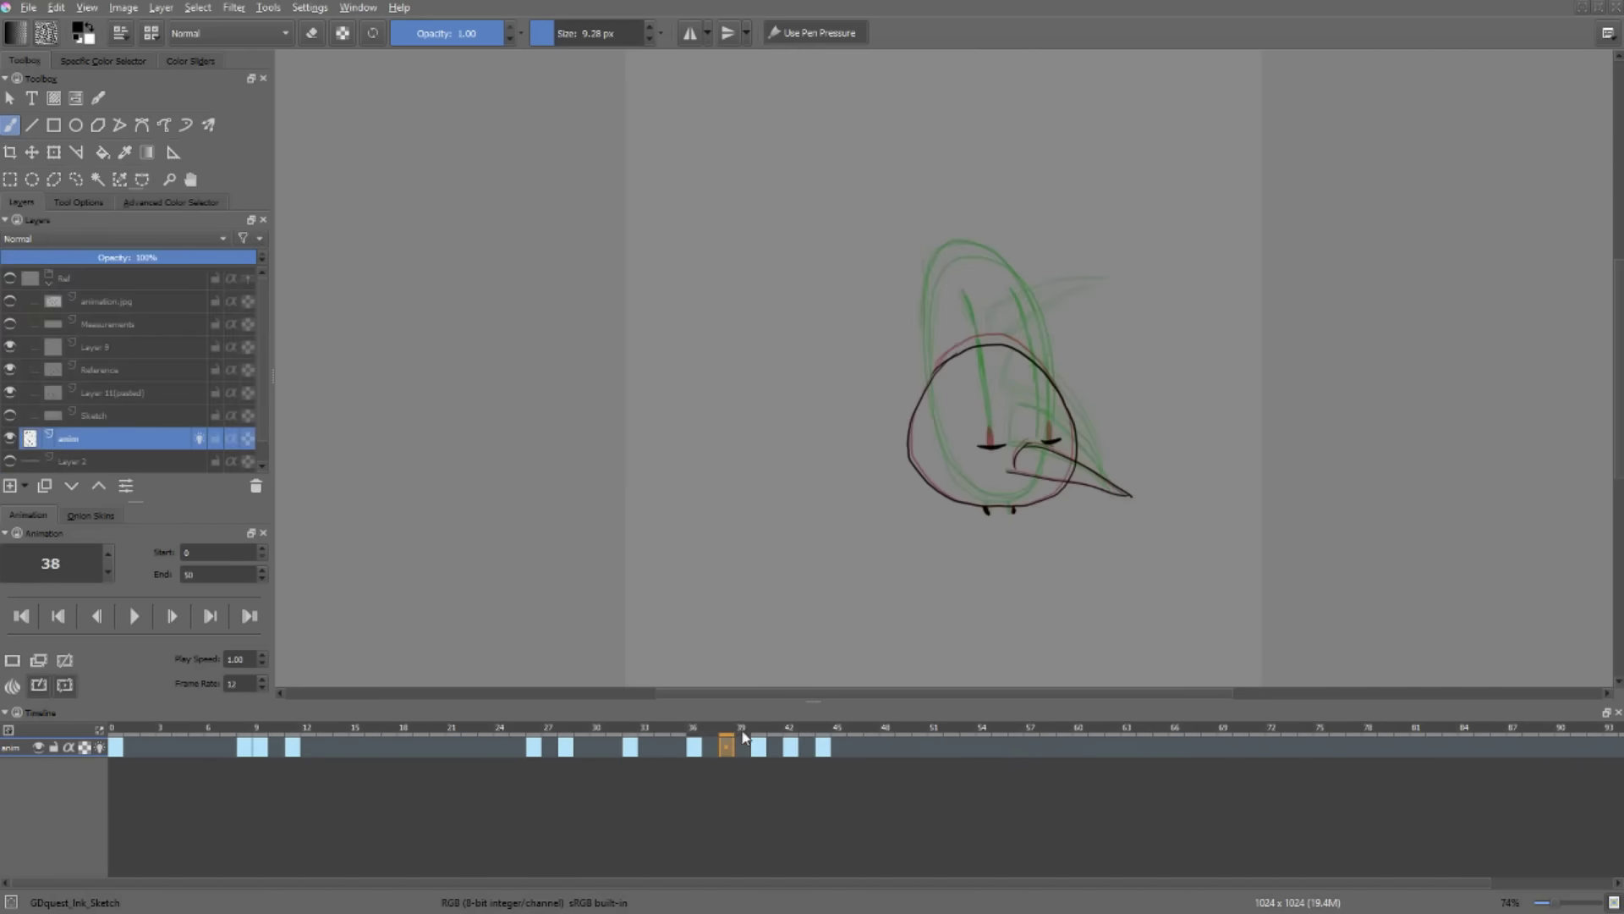
# - Examine the squash and stretch poses between frames 33 and 49 and dock the Timeline back below the canvas
pyautogui.click(714, 750)
pyautogui.click(719, 745)
pyautogui.click(719, 744)
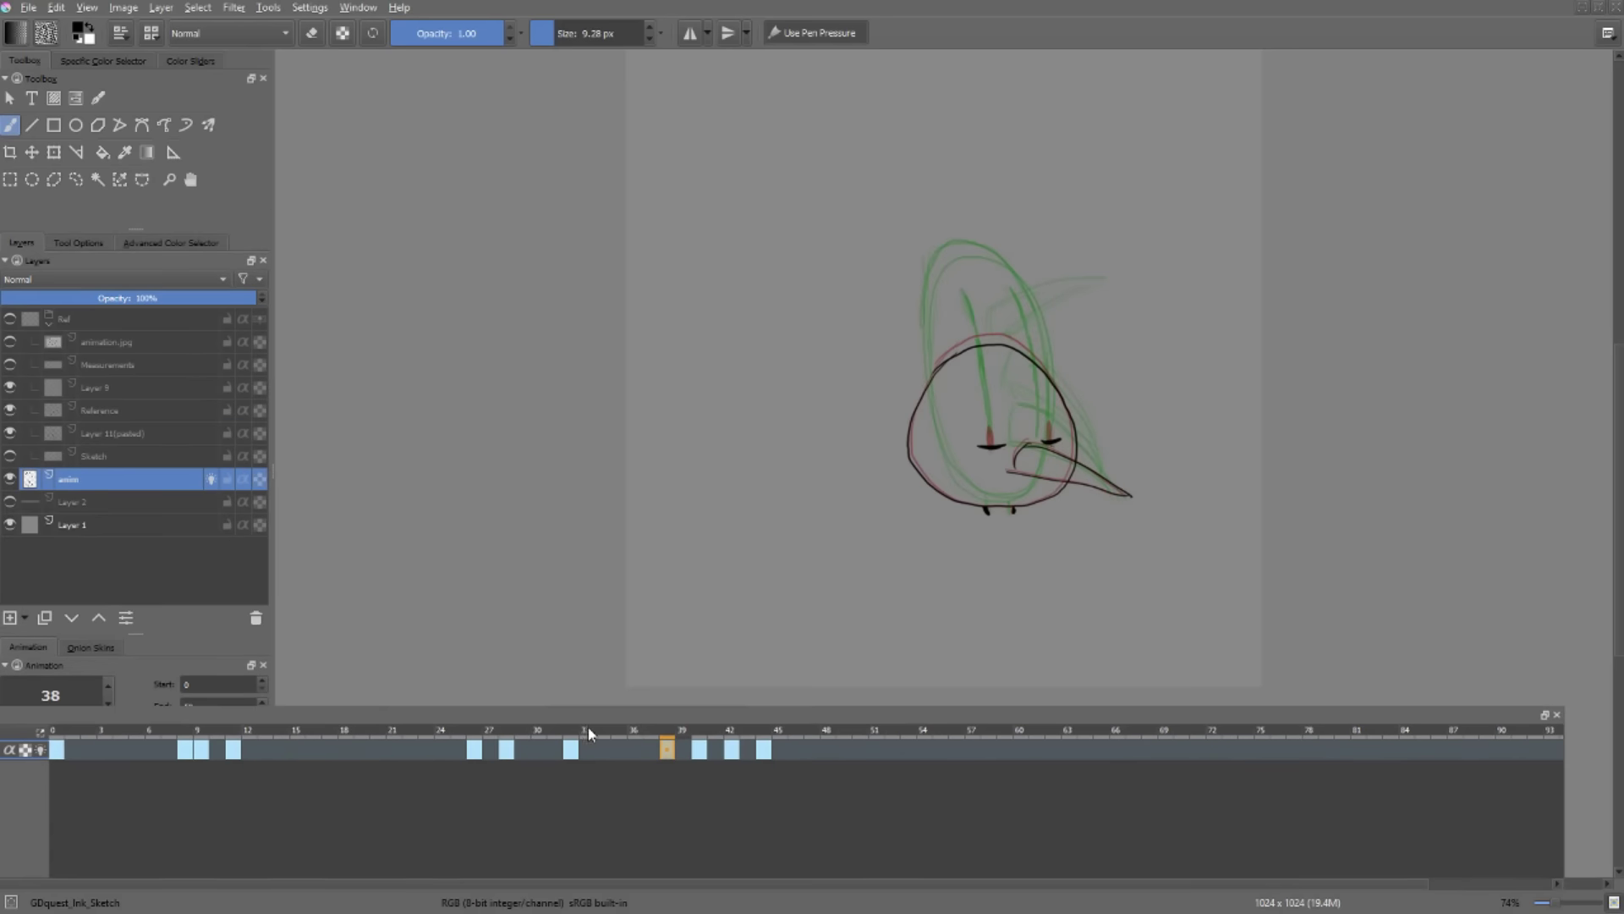
pyautogui.click(588, 738)
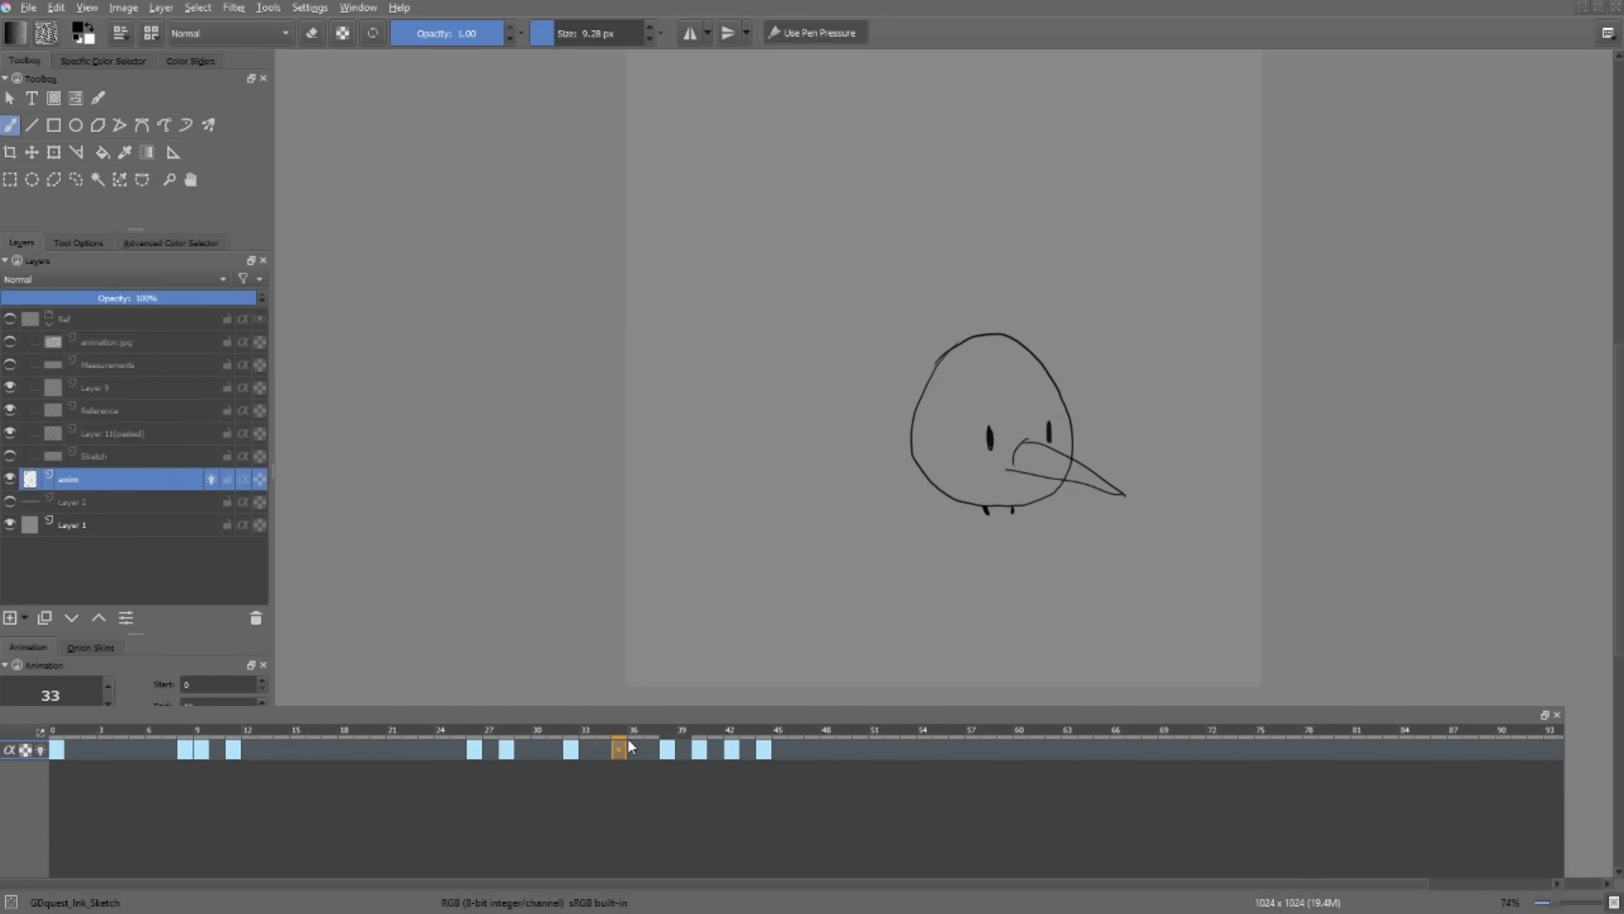
pyautogui.moveTo(663, 749); pyautogui.dragTo(789, 760)
pyautogui.click(849, 751)
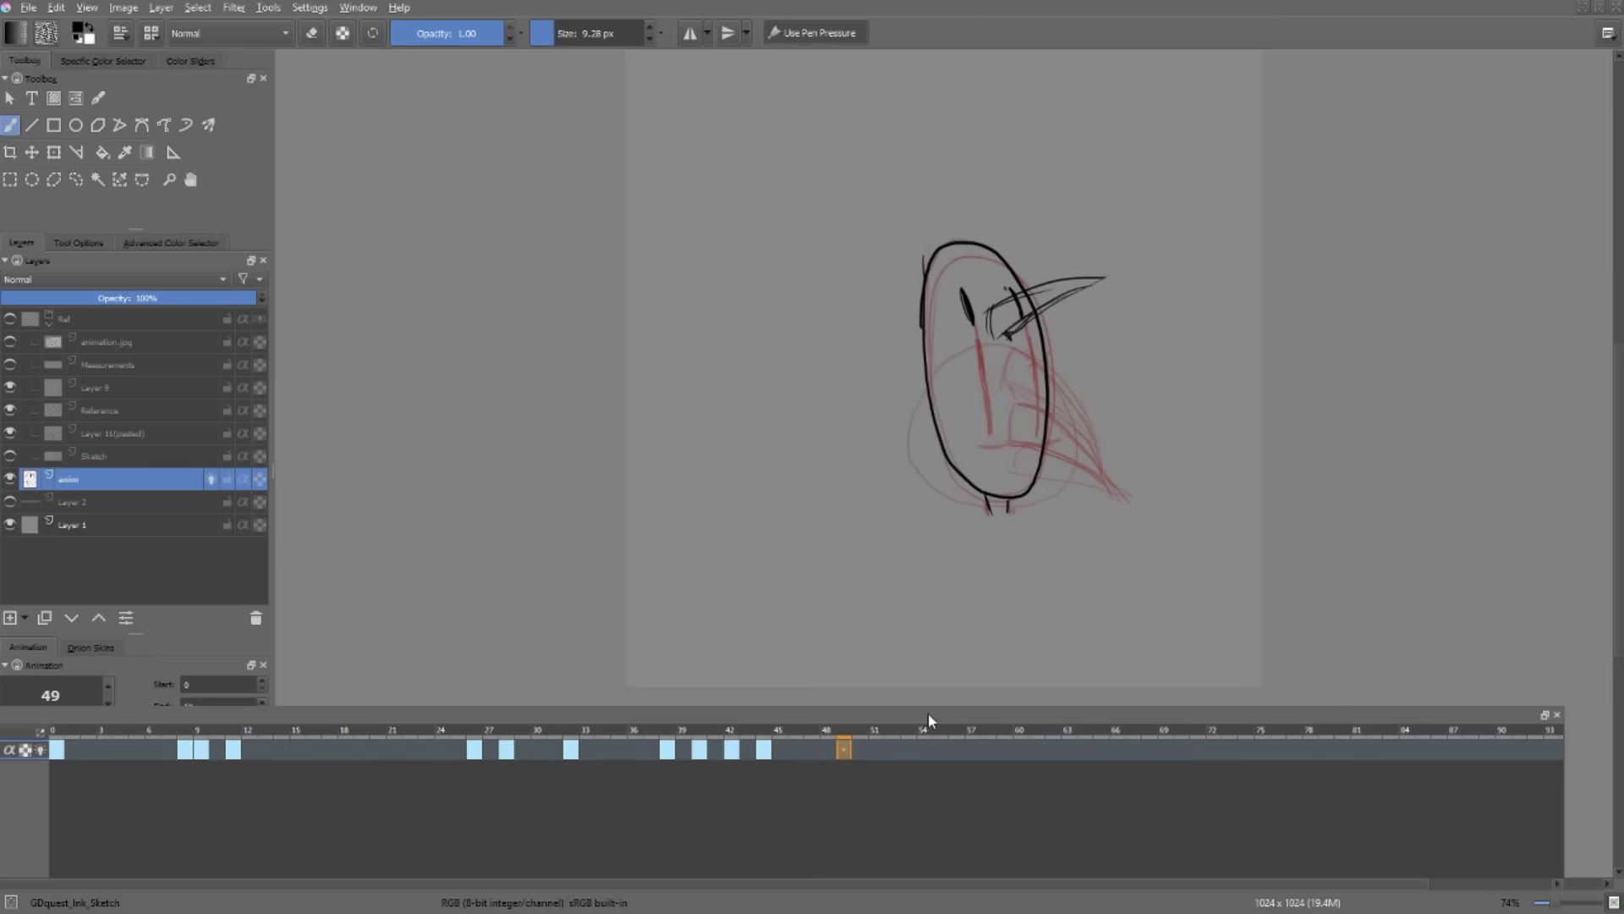
pyautogui.moveTo(928, 713); pyautogui.dragTo(1014, 795)
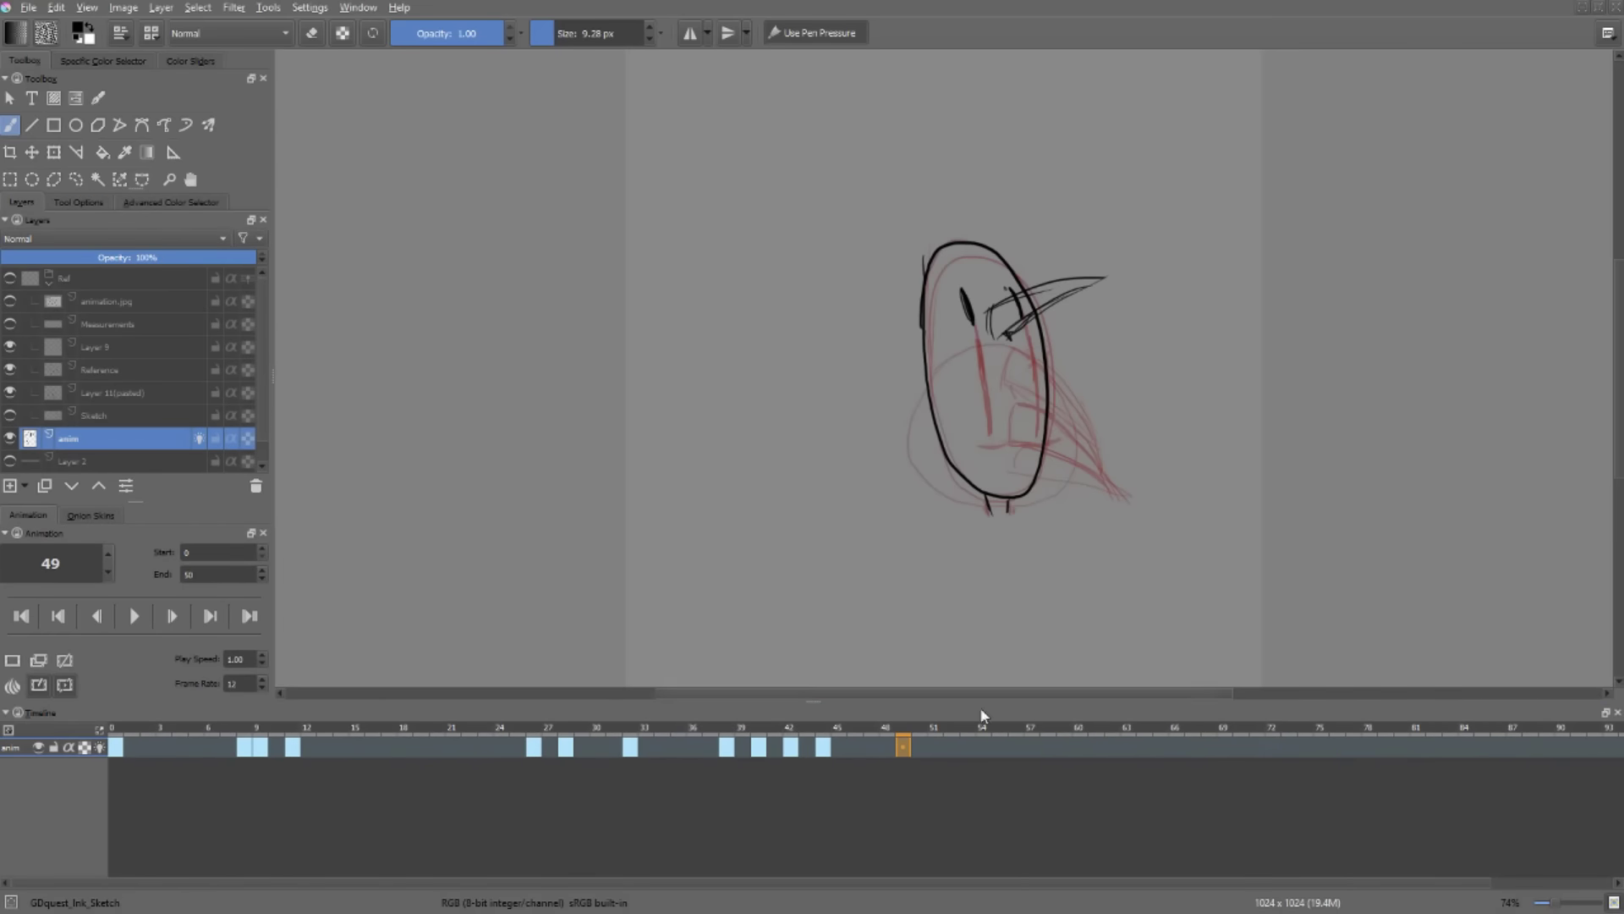
# - Play the animation from frame 0 and tighten the final stretch poses onto the consecutive frames 38 to 41
pyautogui.moveTo(892, 728); pyautogui.dragTo(107, 725)
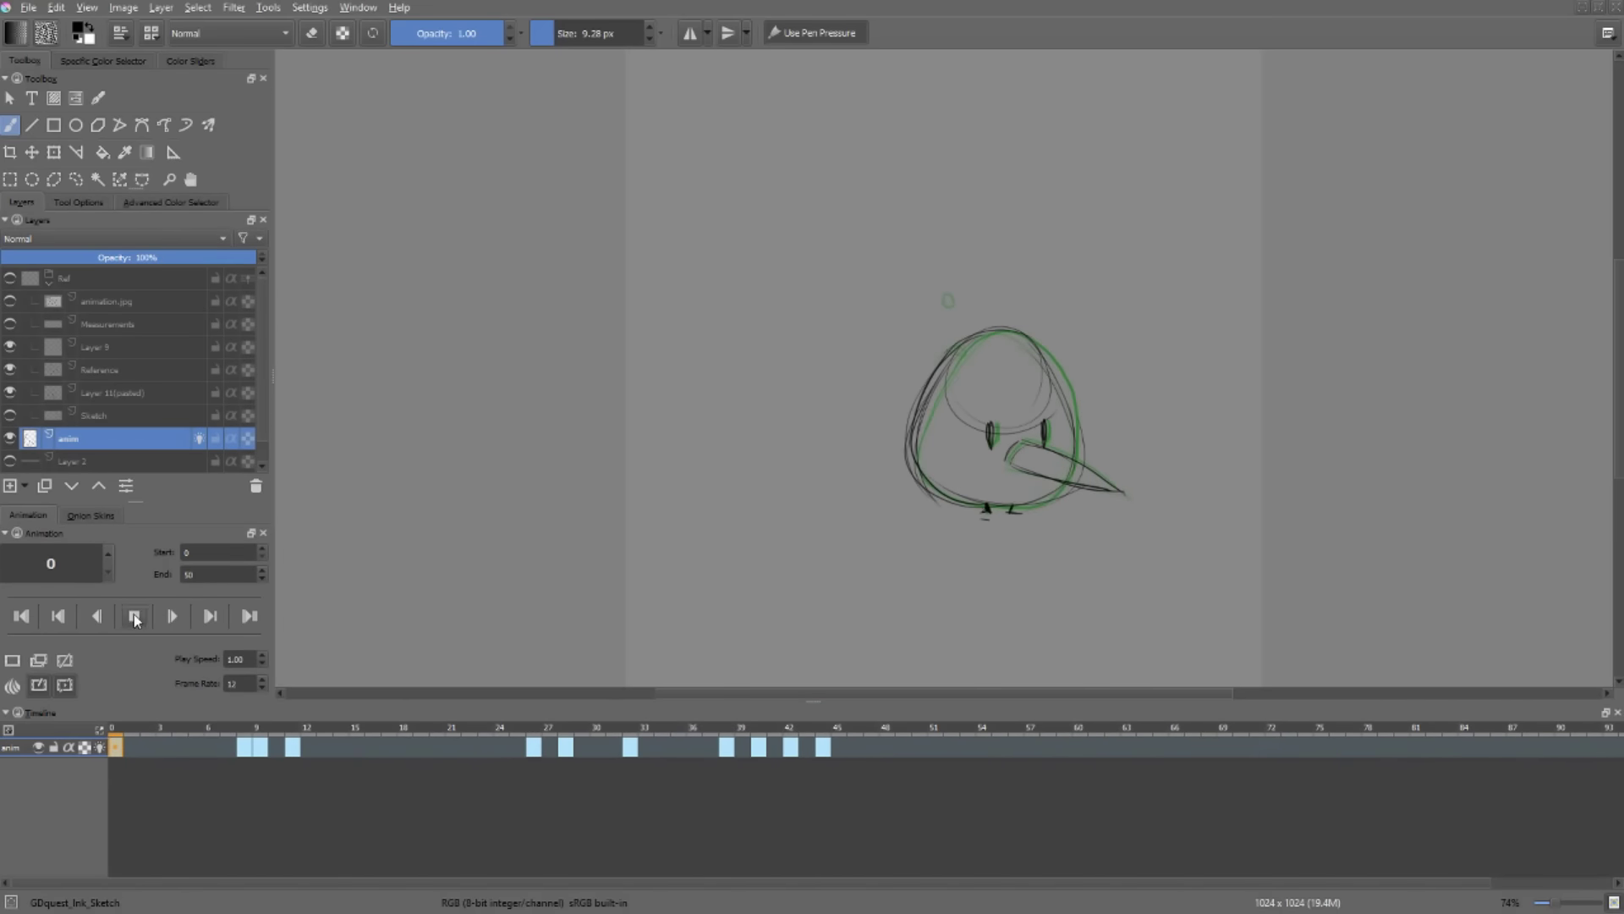
pyautogui.click(134, 617)
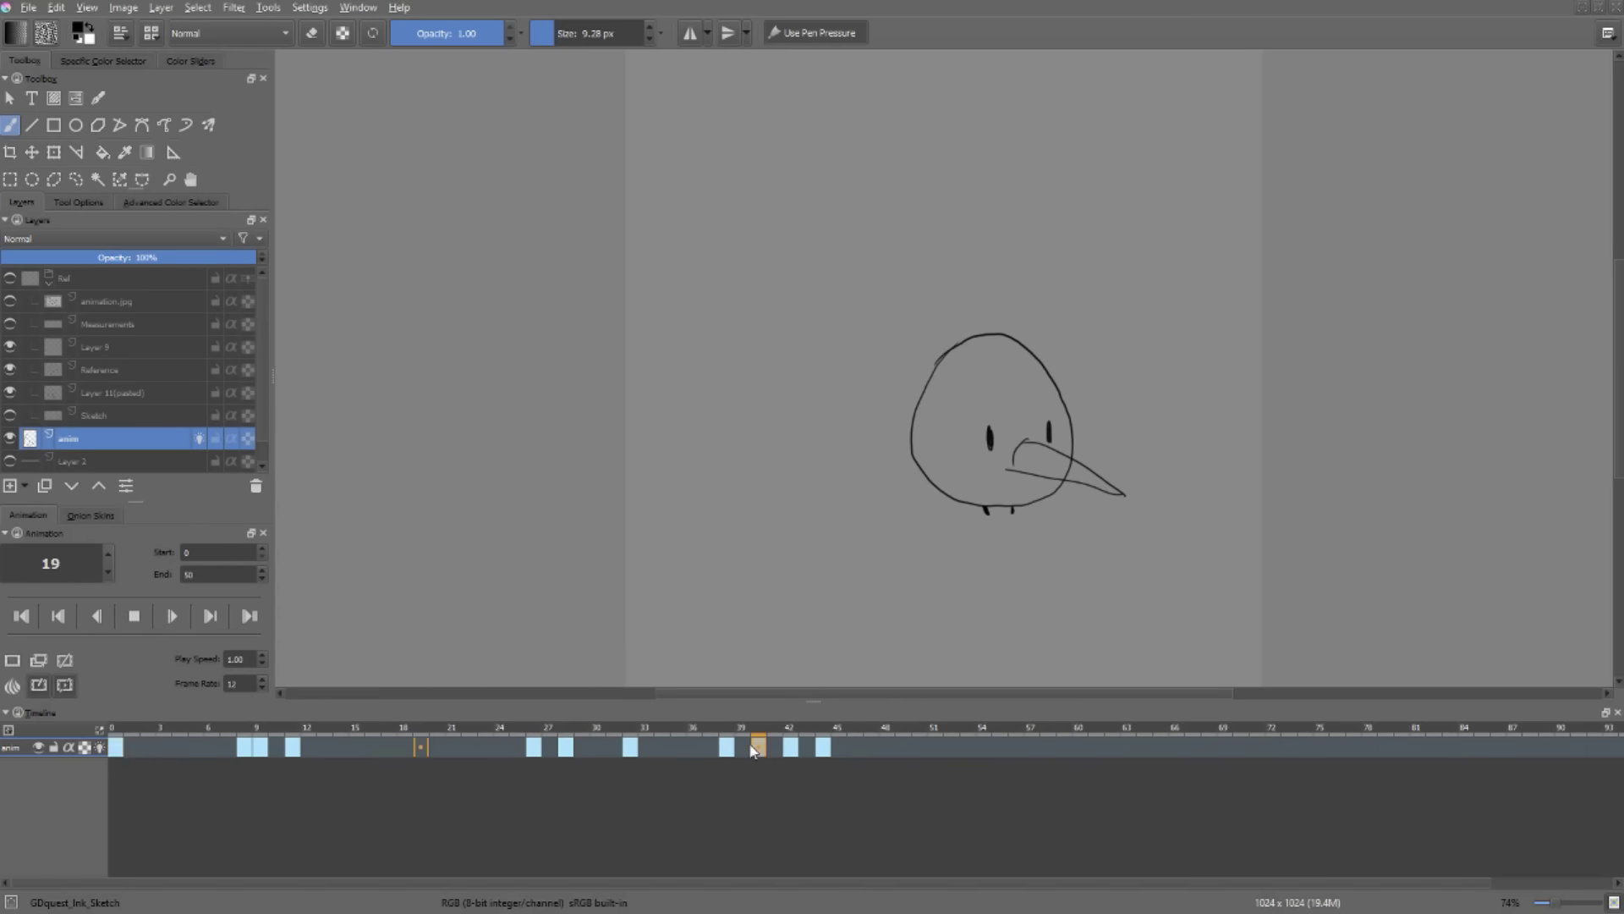
pyautogui.click(783, 748)
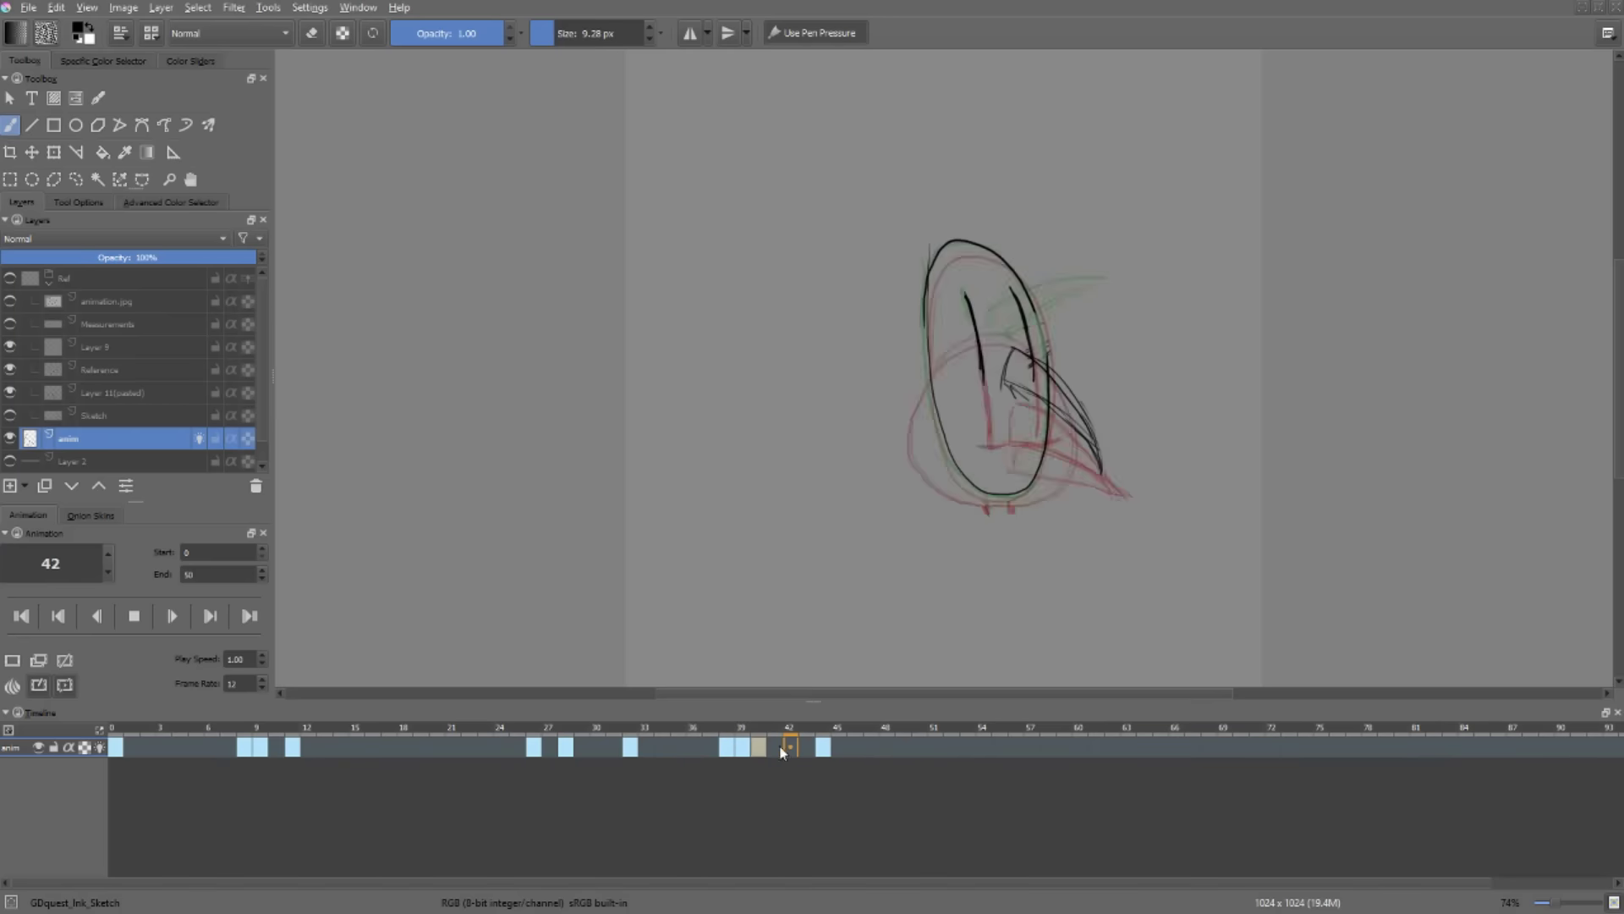
pyautogui.moveTo(826, 746); pyautogui.dragTo(775, 748)
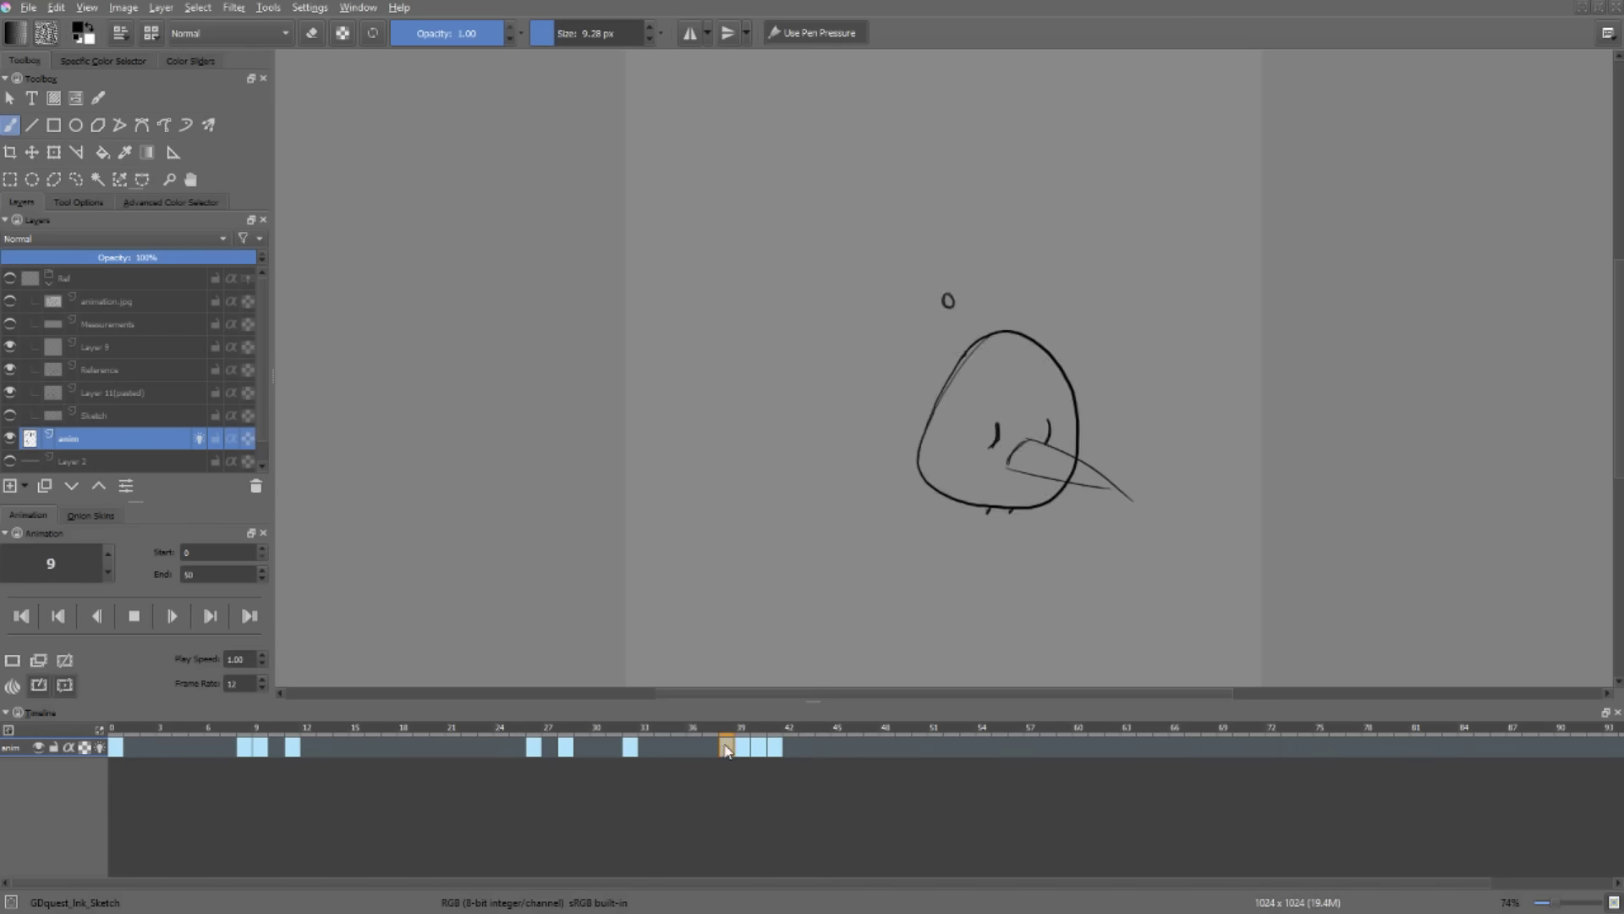
pyautogui.moveTo(726, 750); pyautogui.dragTo(790, 810)
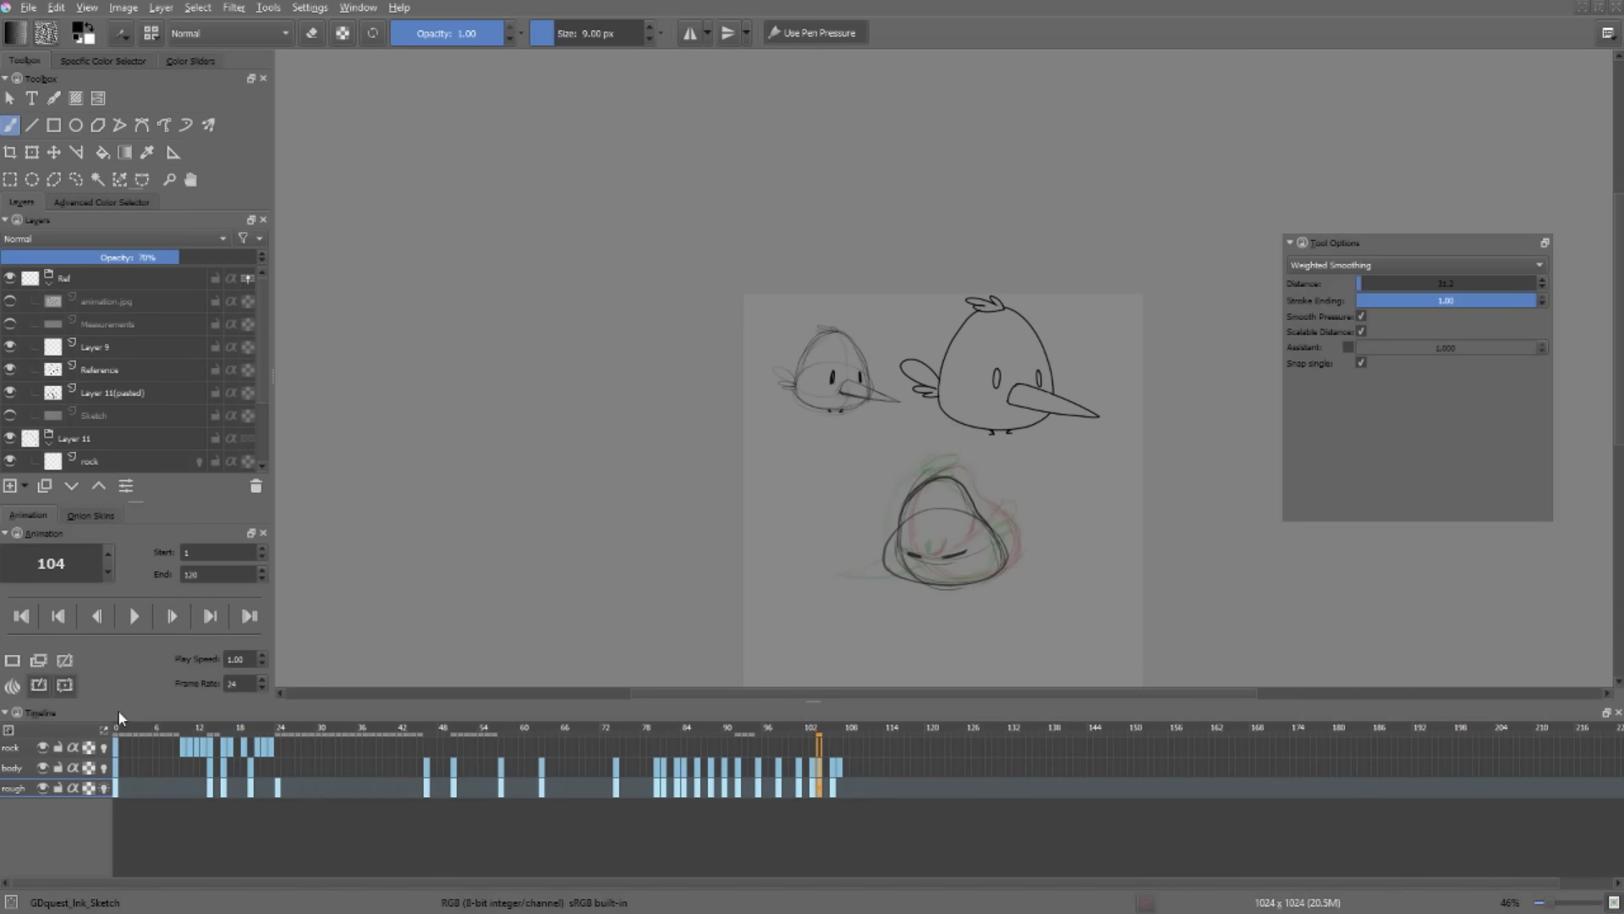
# - Step backward through the rough and body drawings from frame 106 to frame 0 to examine the sequence of poses
pyautogui.press('Right')
pyautogui.press('Right')
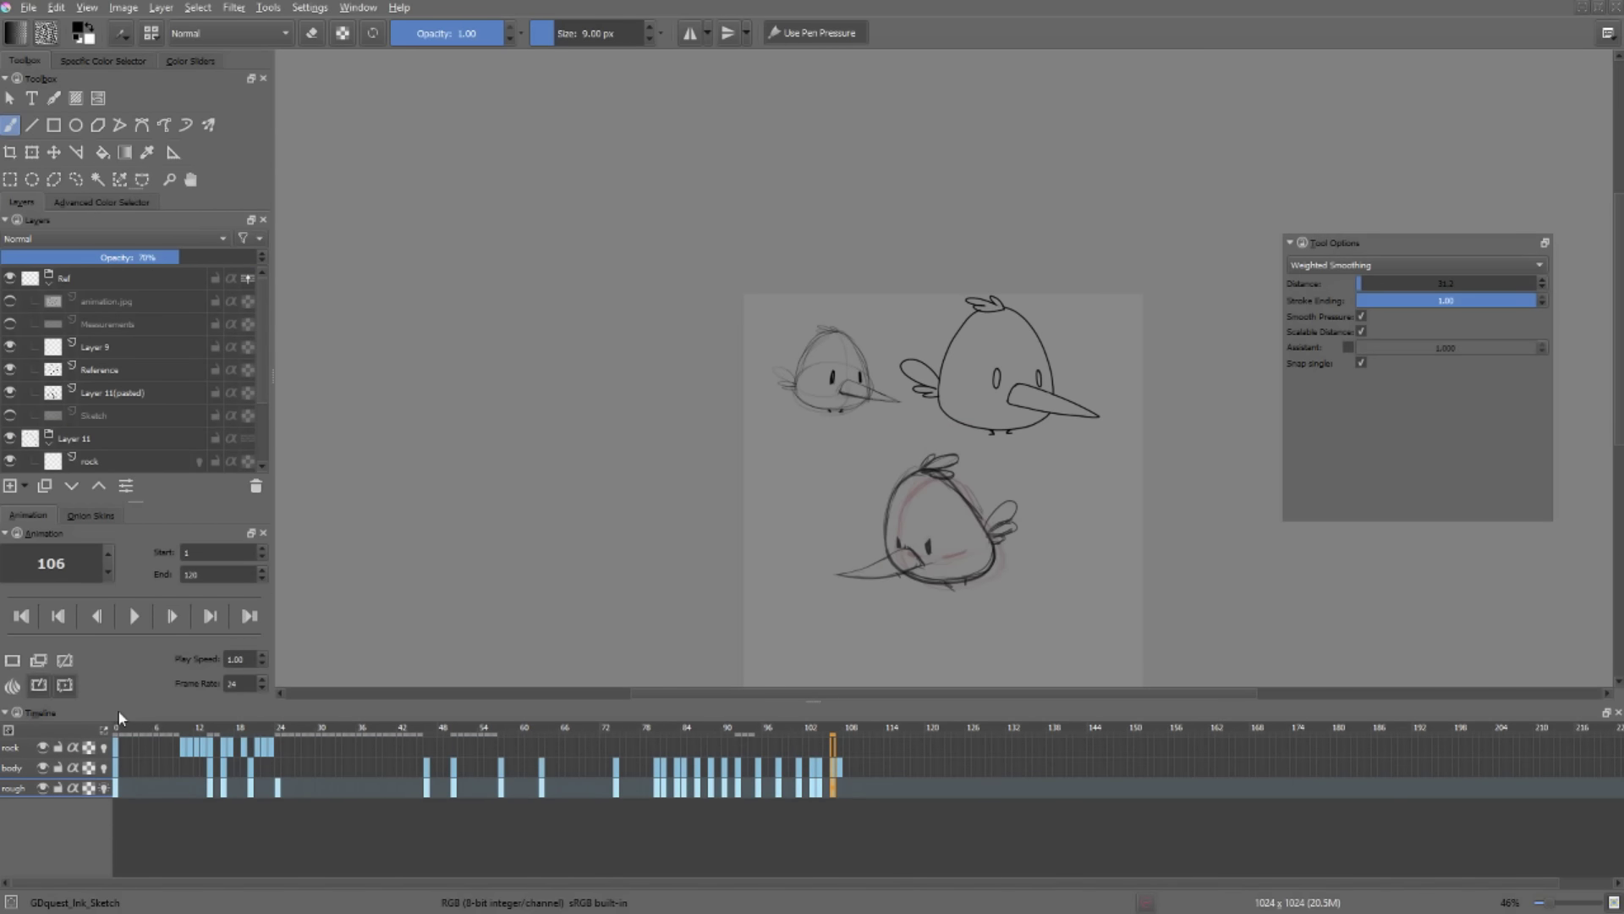
pyautogui.press(',')
pyautogui.press(',')
pyautogui.press(',')
pyautogui.press(',')
pyautogui.press(',')
pyautogui.press(',')
pyautogui.press(',')
pyautogui.press(',')
pyautogui.press(',')
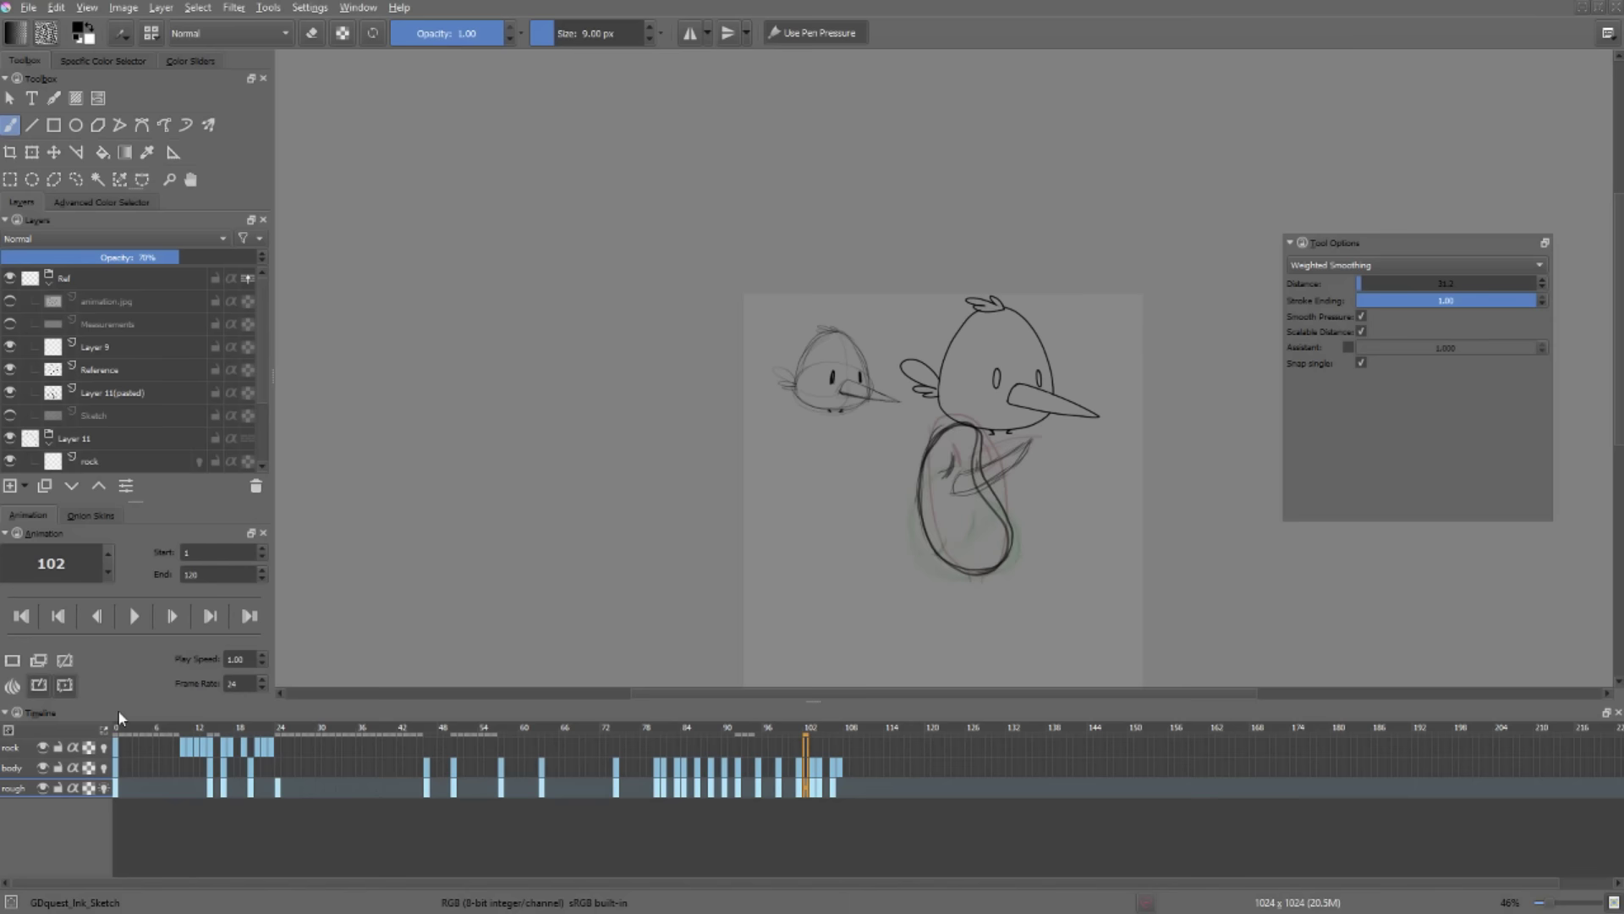
pyautogui.press(',')
pyautogui.press(',')
pyautogui.press(',')
pyautogui.press(',')
pyautogui.press(',')
pyautogui.press(',')
pyautogui.press(',')
pyautogui.press(',')
pyautogui.press(',')
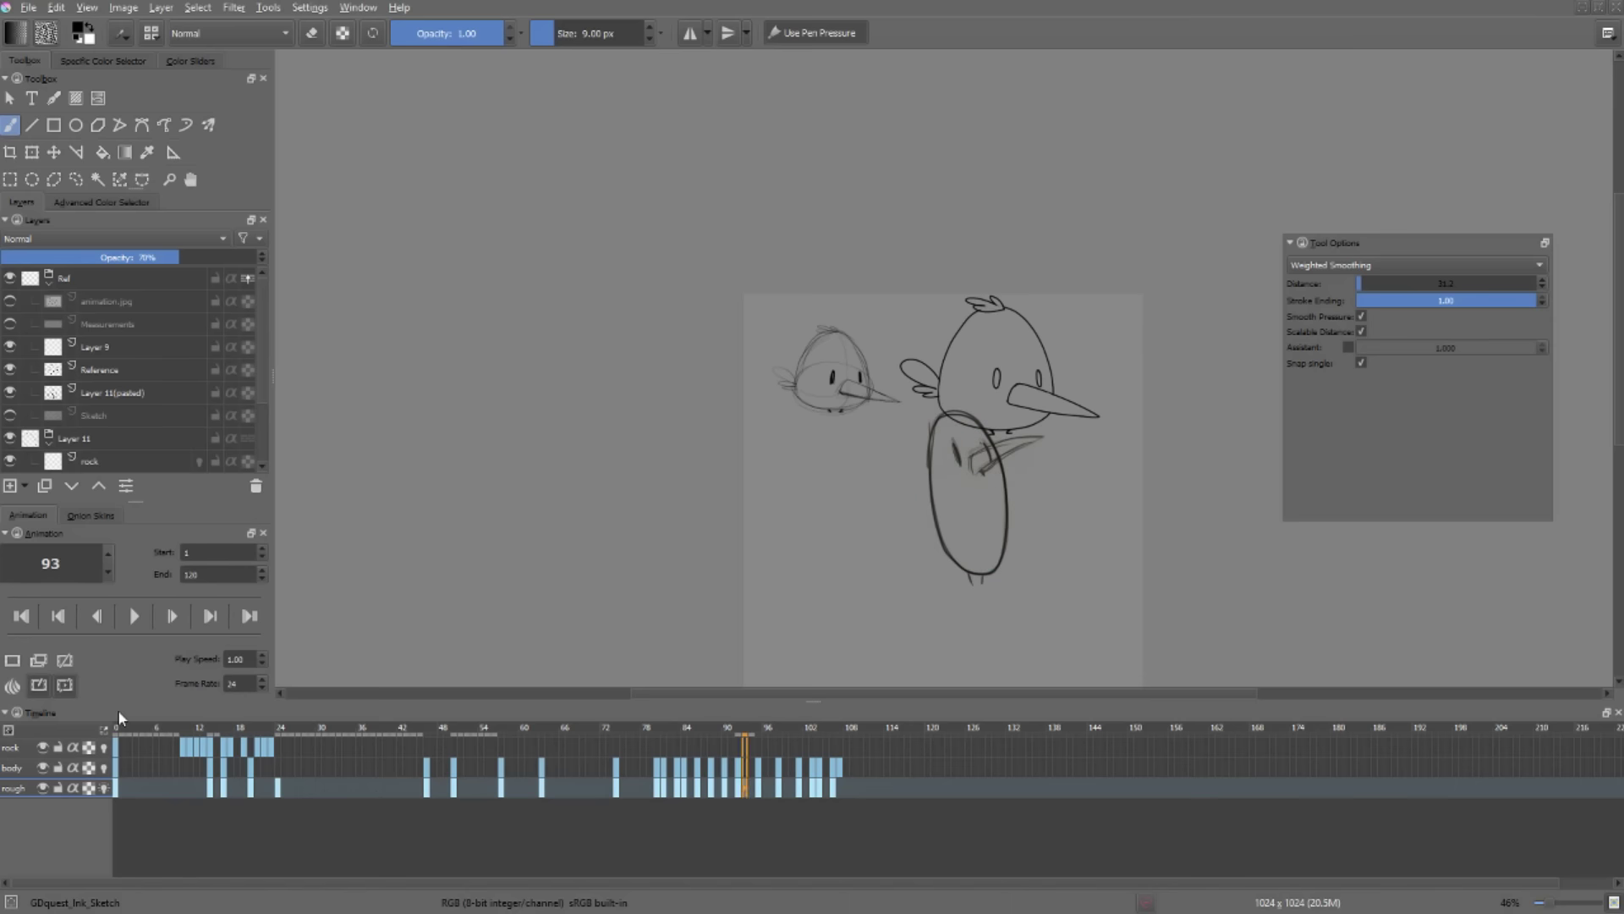
pyautogui.press(',')
pyautogui.press(',')
pyautogui.press(',')
pyautogui.press(',')
pyautogui.press(',')
pyautogui.press(',')
pyautogui.press(',')
pyautogui.press(',')
pyautogui.press(',')
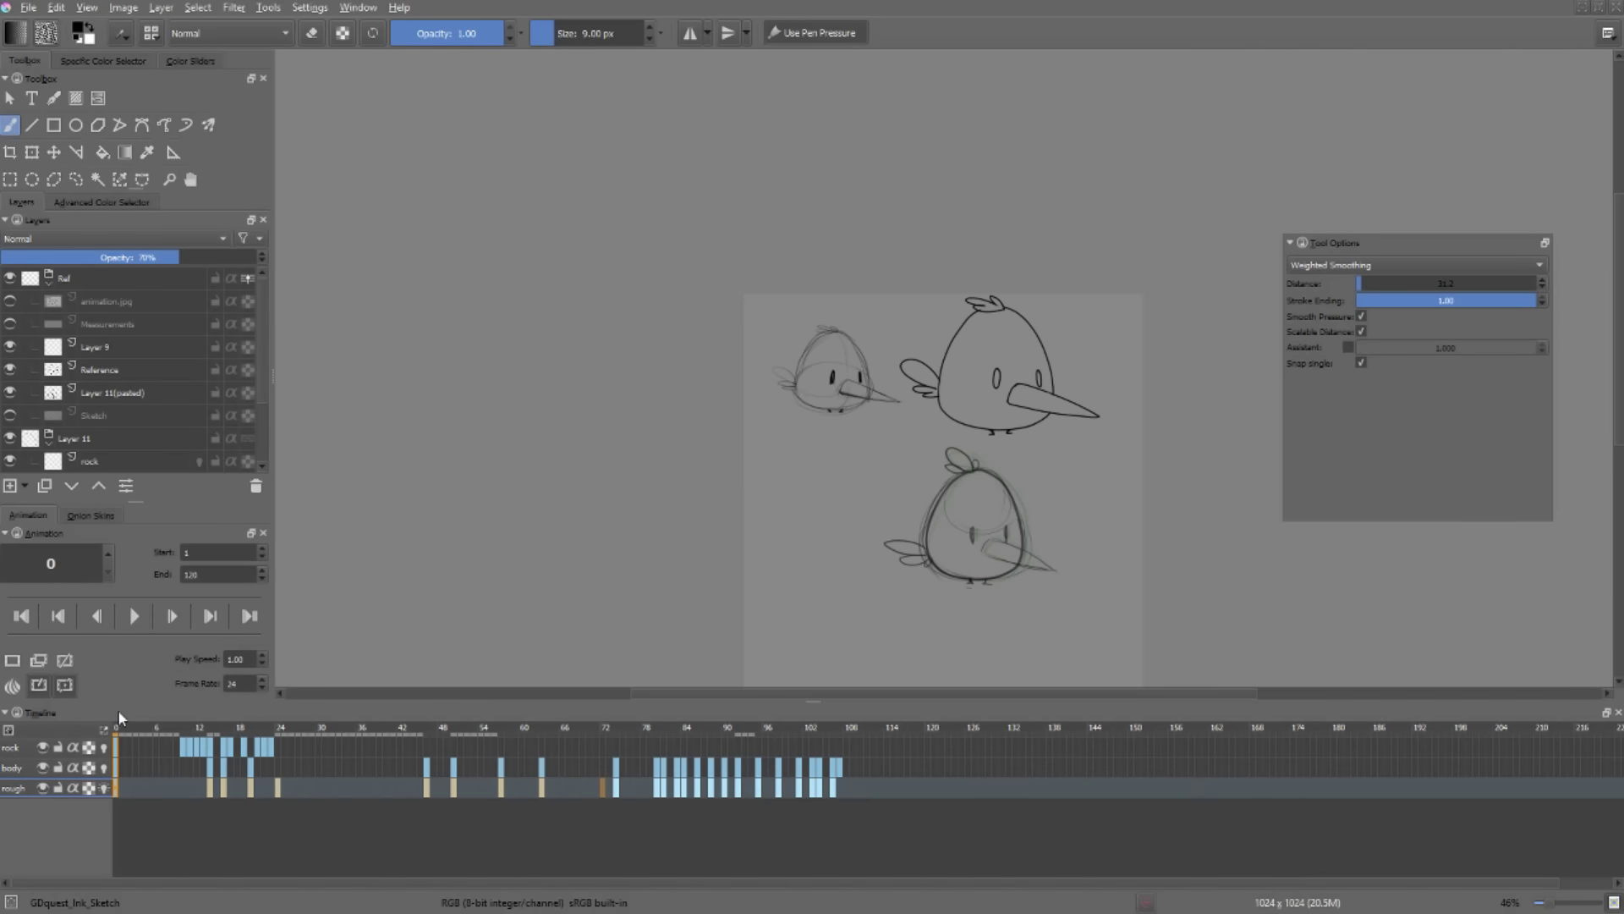
# - Try a tail feather stroke on the rough bird drawing at frame 14, comparing the pose with frame 0
pyautogui.press('.')
pyautogui.press('.')
pyautogui.press(',')
pyautogui.press(',')
pyautogui.press('.')
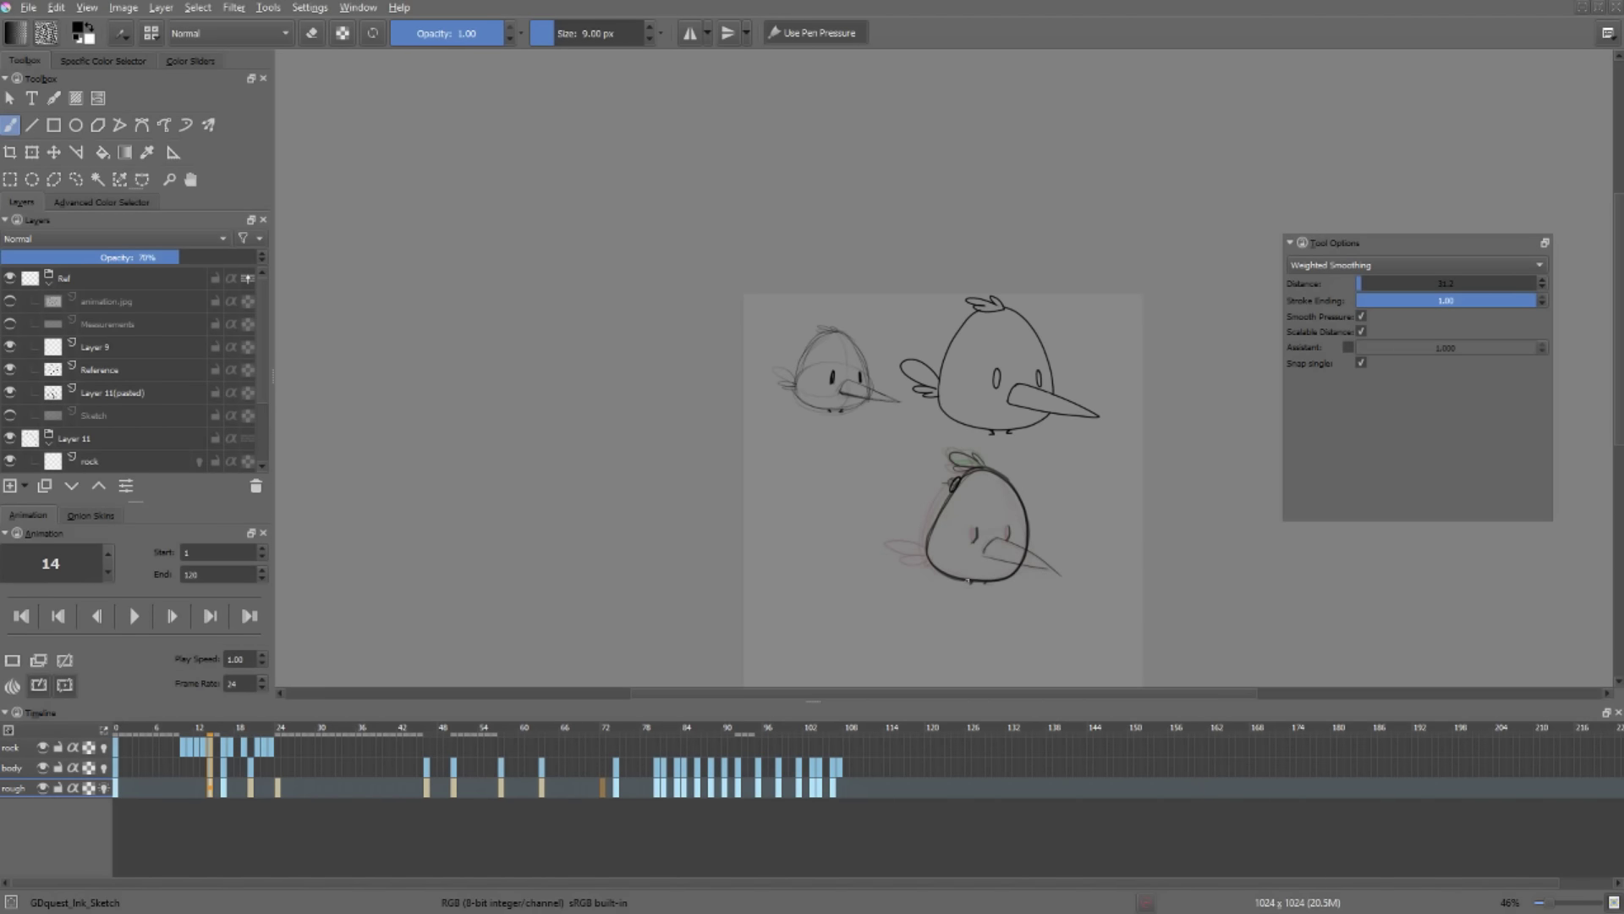
pyautogui.scroll(5, 971, 584)
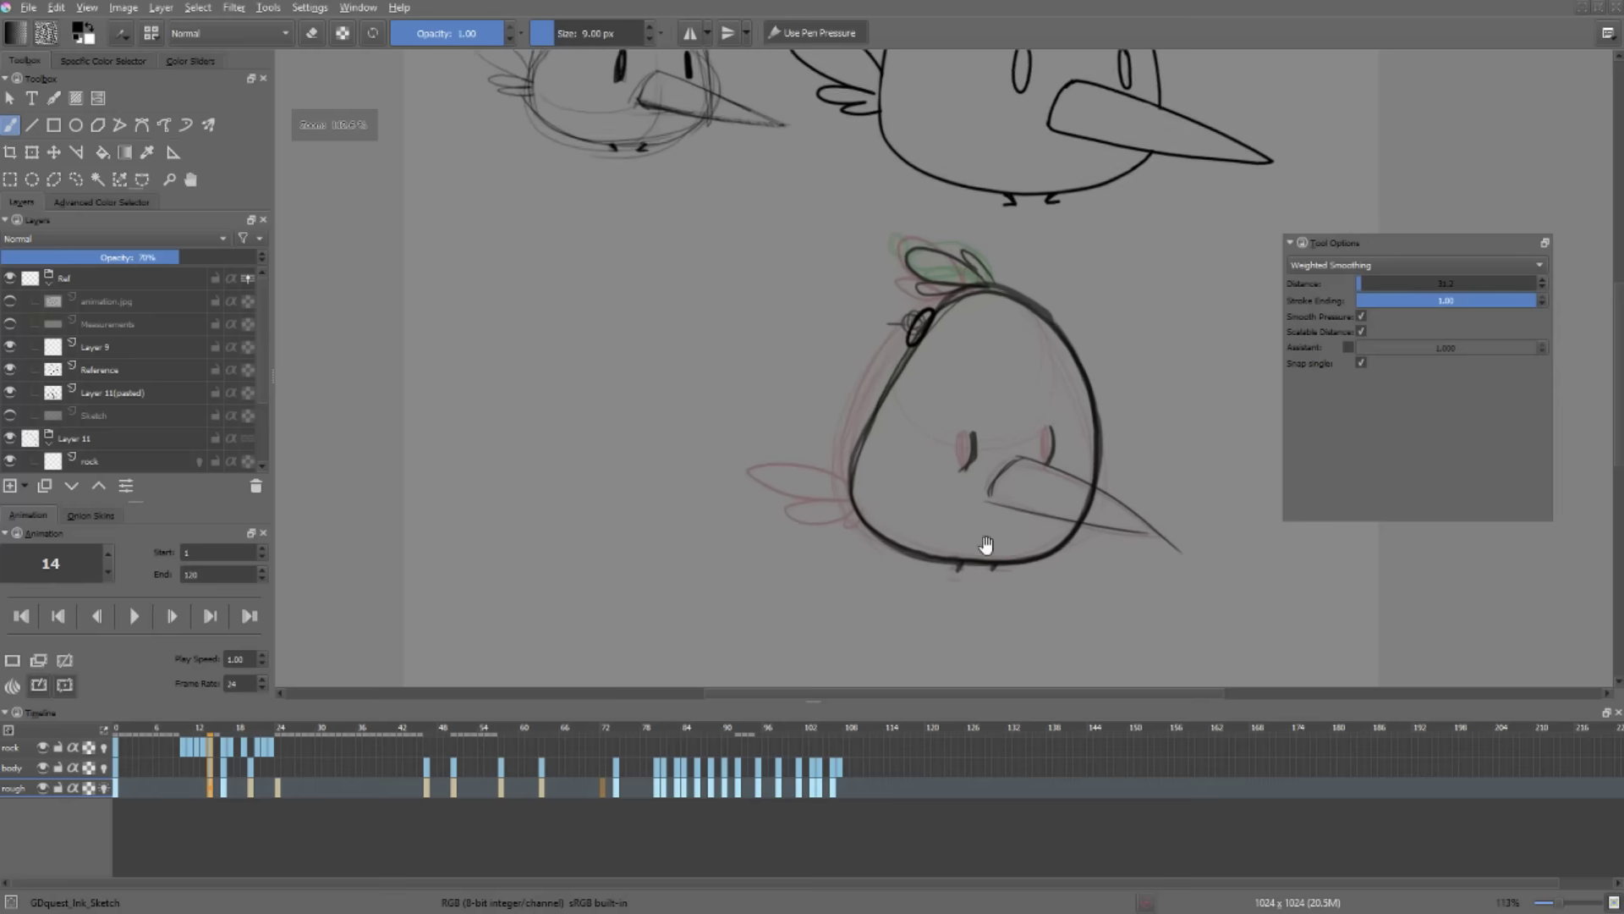
pyautogui.moveTo(1178, 516); pyautogui.dragTo(1172, 305)
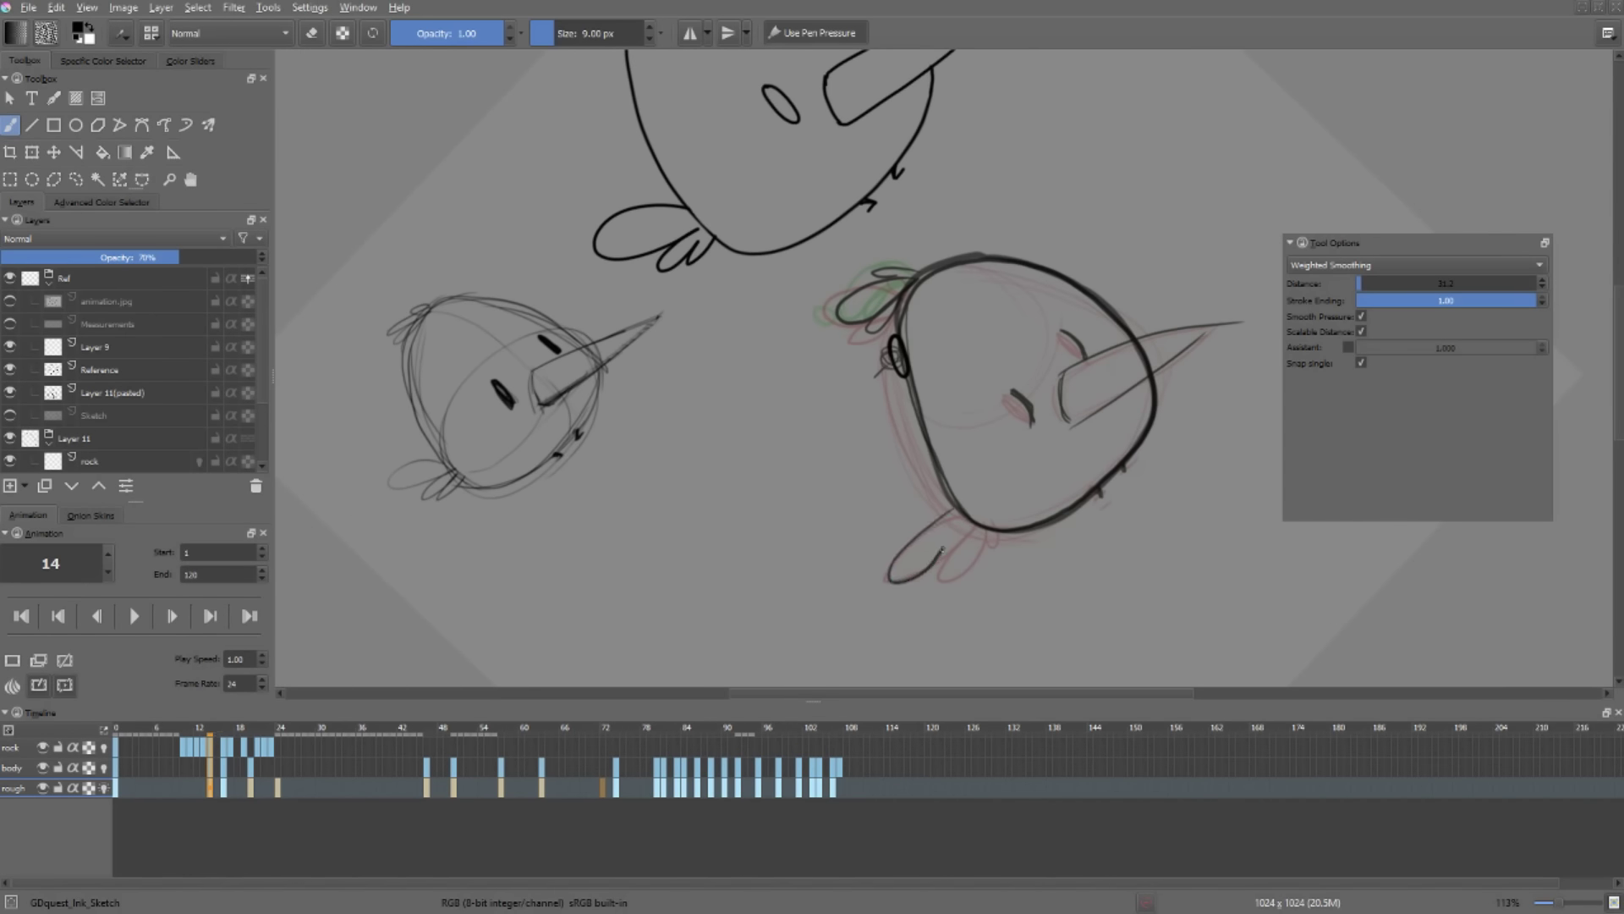
pyautogui.hotkey('ctrl', 'z')
pyautogui.keyDown('ctrl'); pyautogui.click(985, 533); pyautogui.keyUp('ctrl')
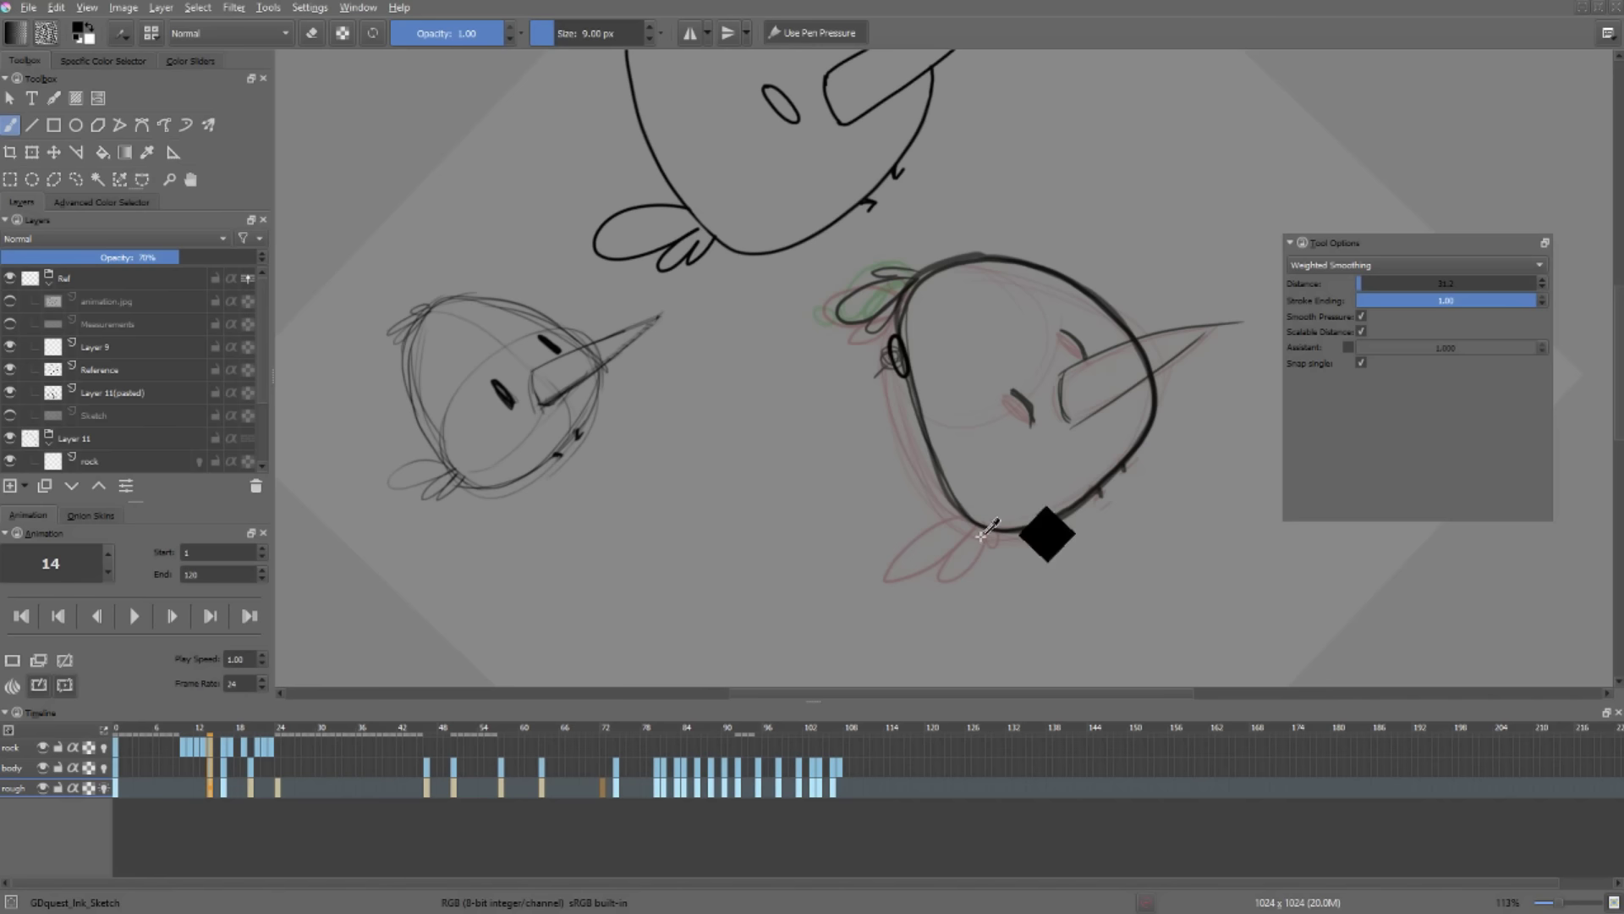
pyautogui.press('Home')
pyautogui.press('.')
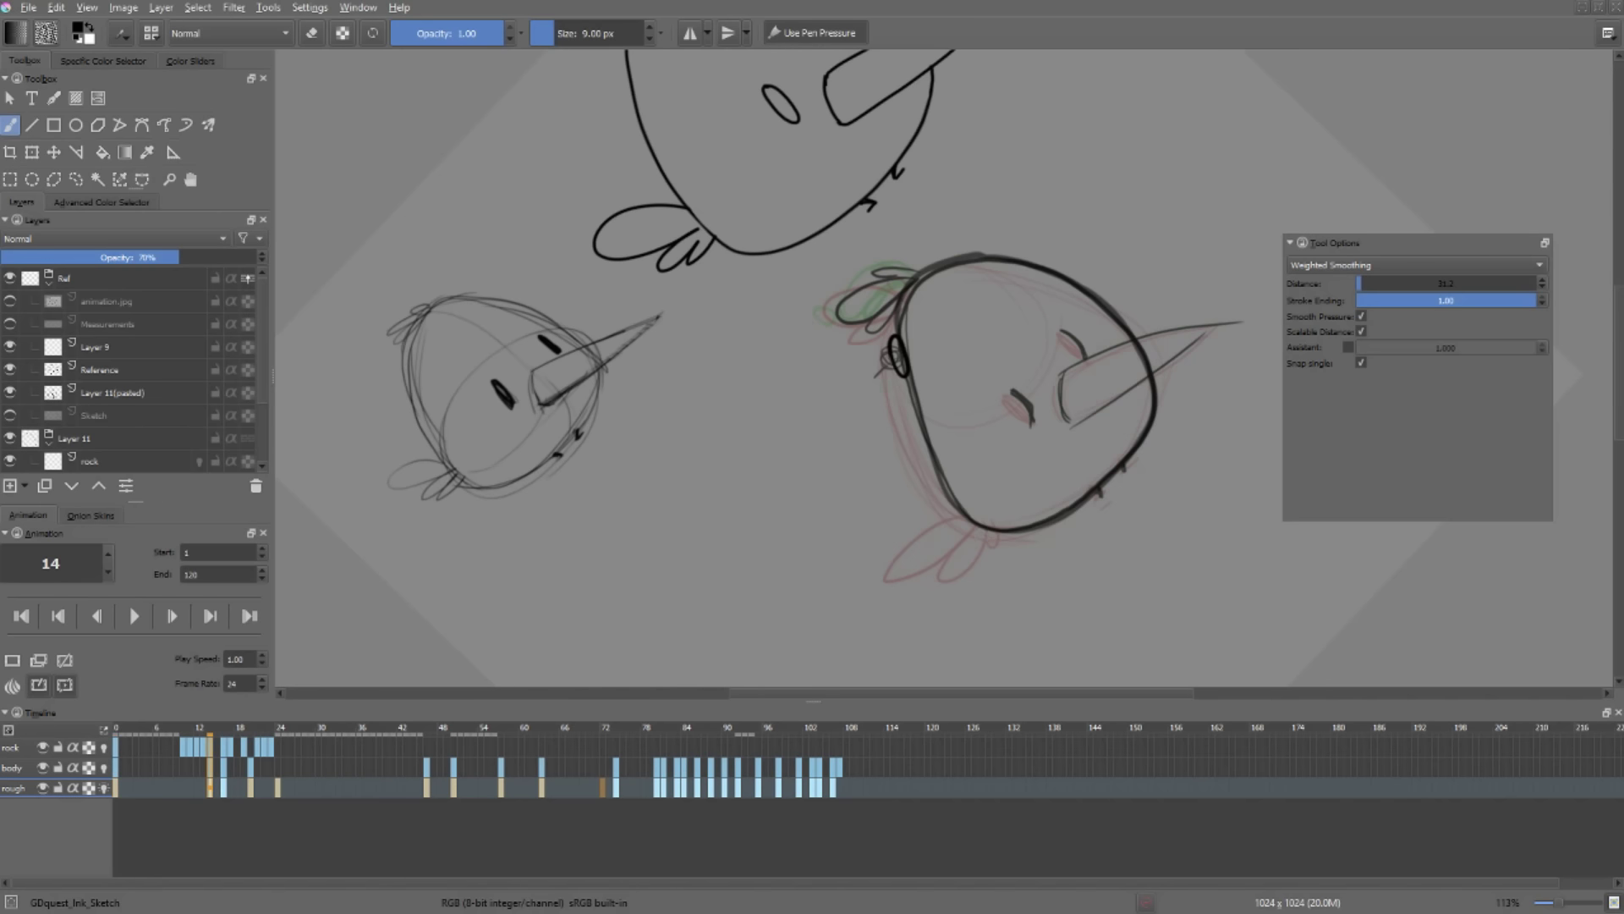
pyautogui.press('Home')
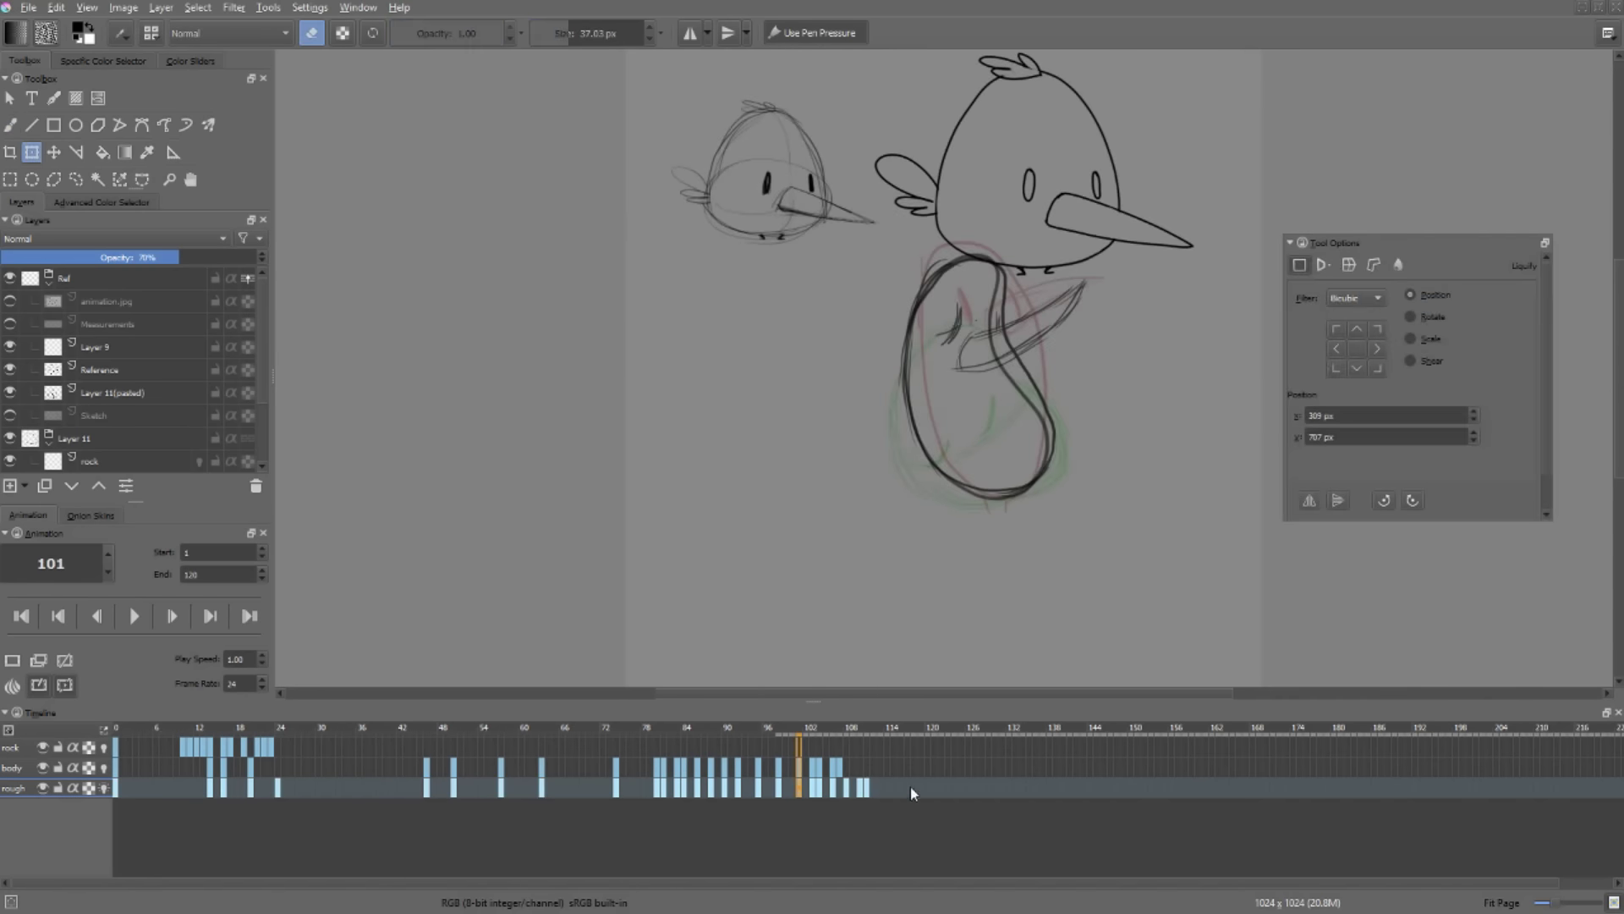
pyautogui.keyDown('shift'); pyautogui.click(913, 788); pyautogui.keyUp('shift')
pyautogui.press('space')
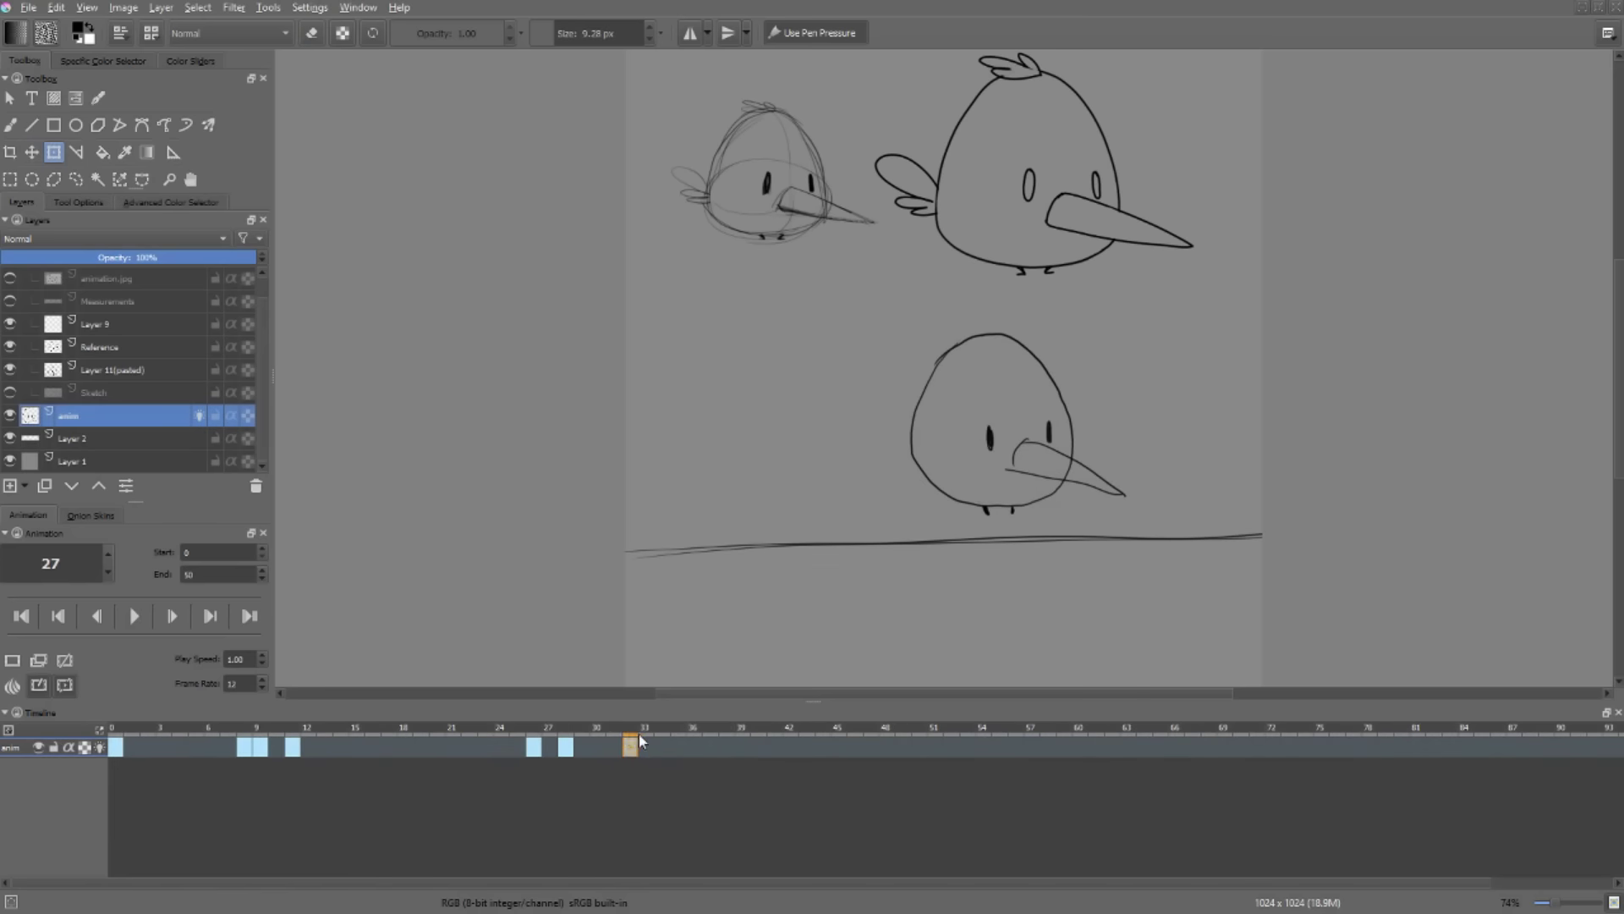
pyautogui.moveTo(638, 734); pyautogui.dragTo(728, 747)
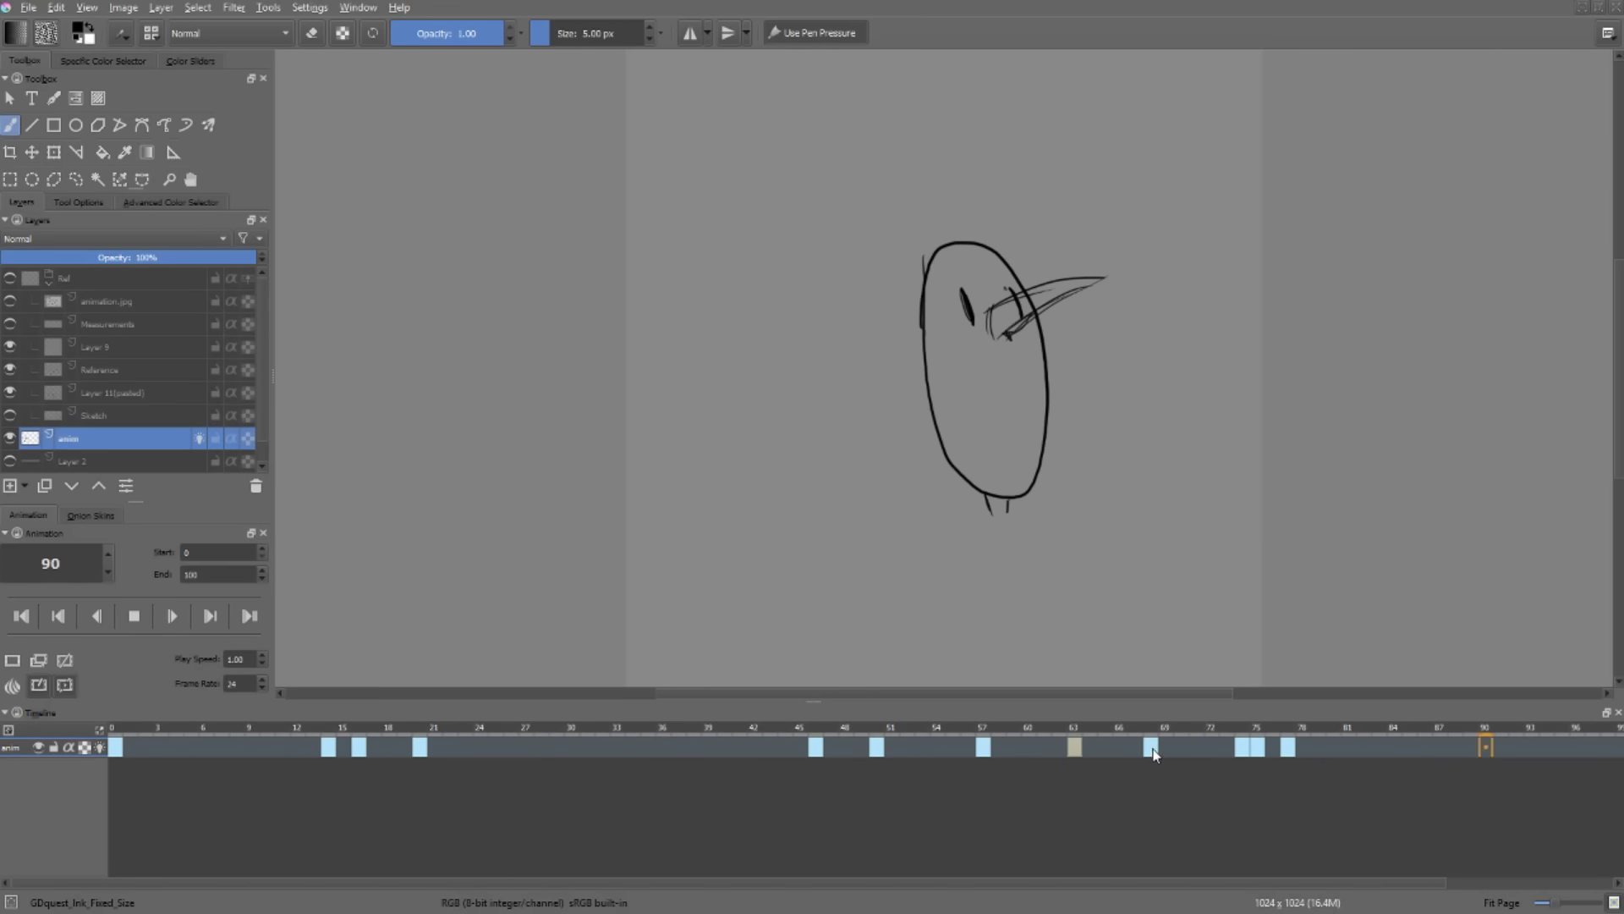
# - Shift the keyframe at frame 68 and all following ones three frames later, and set the playback start to 40
pyautogui.moveTo(1150, 750); pyautogui.dragTo(1198, 766)
pyautogui.doubleClick(207, 552)
pyautogui.write('4')
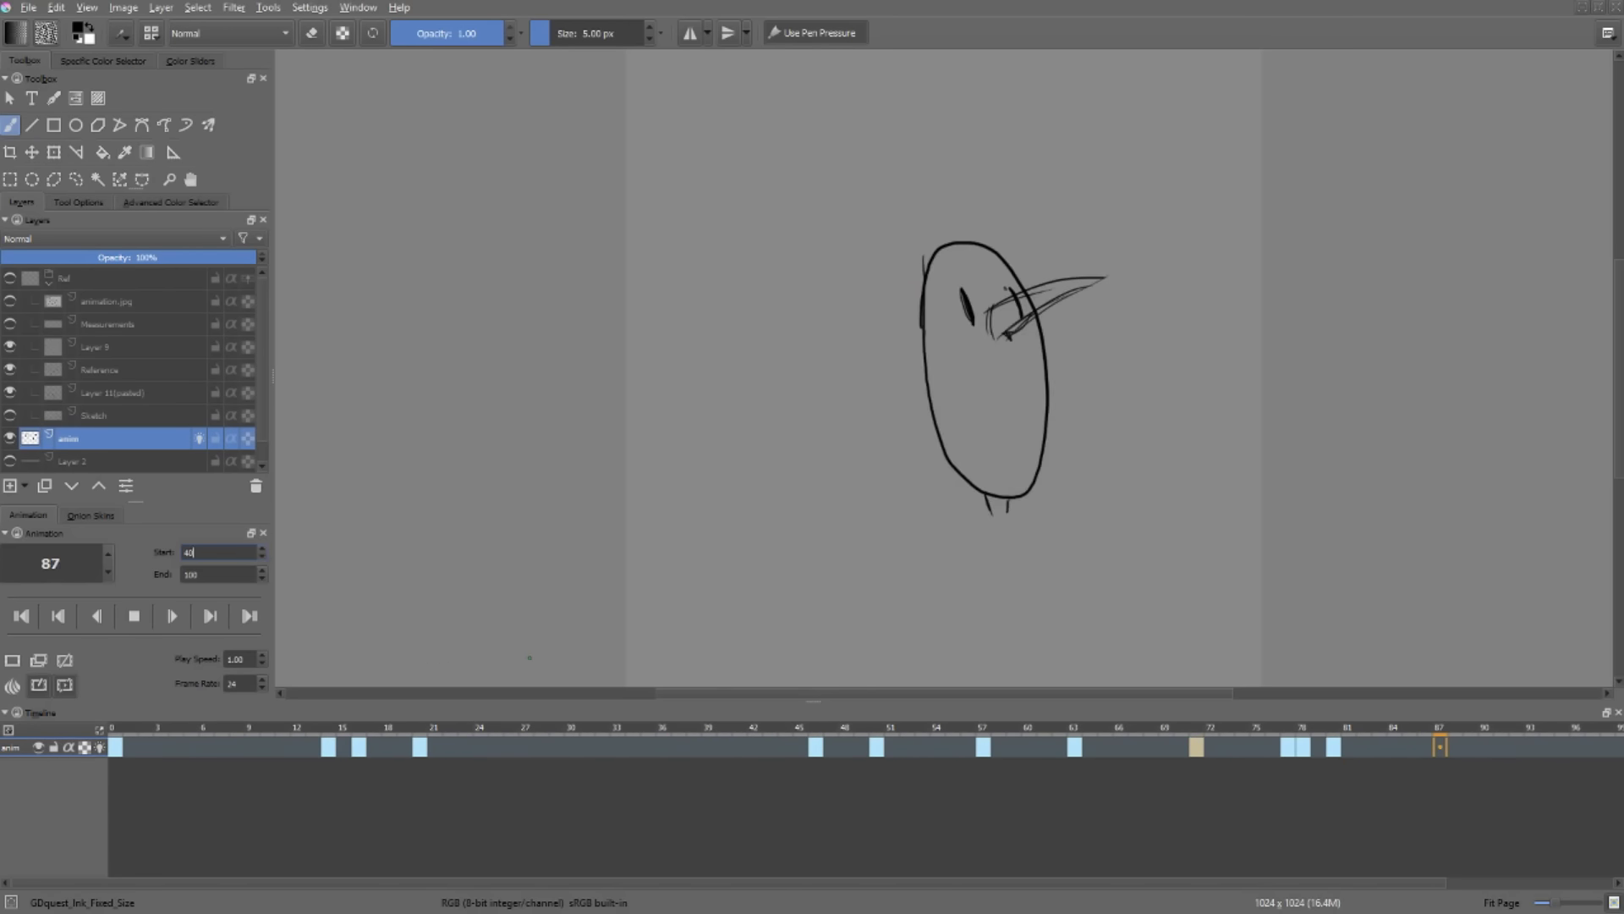
pyautogui.write('0')
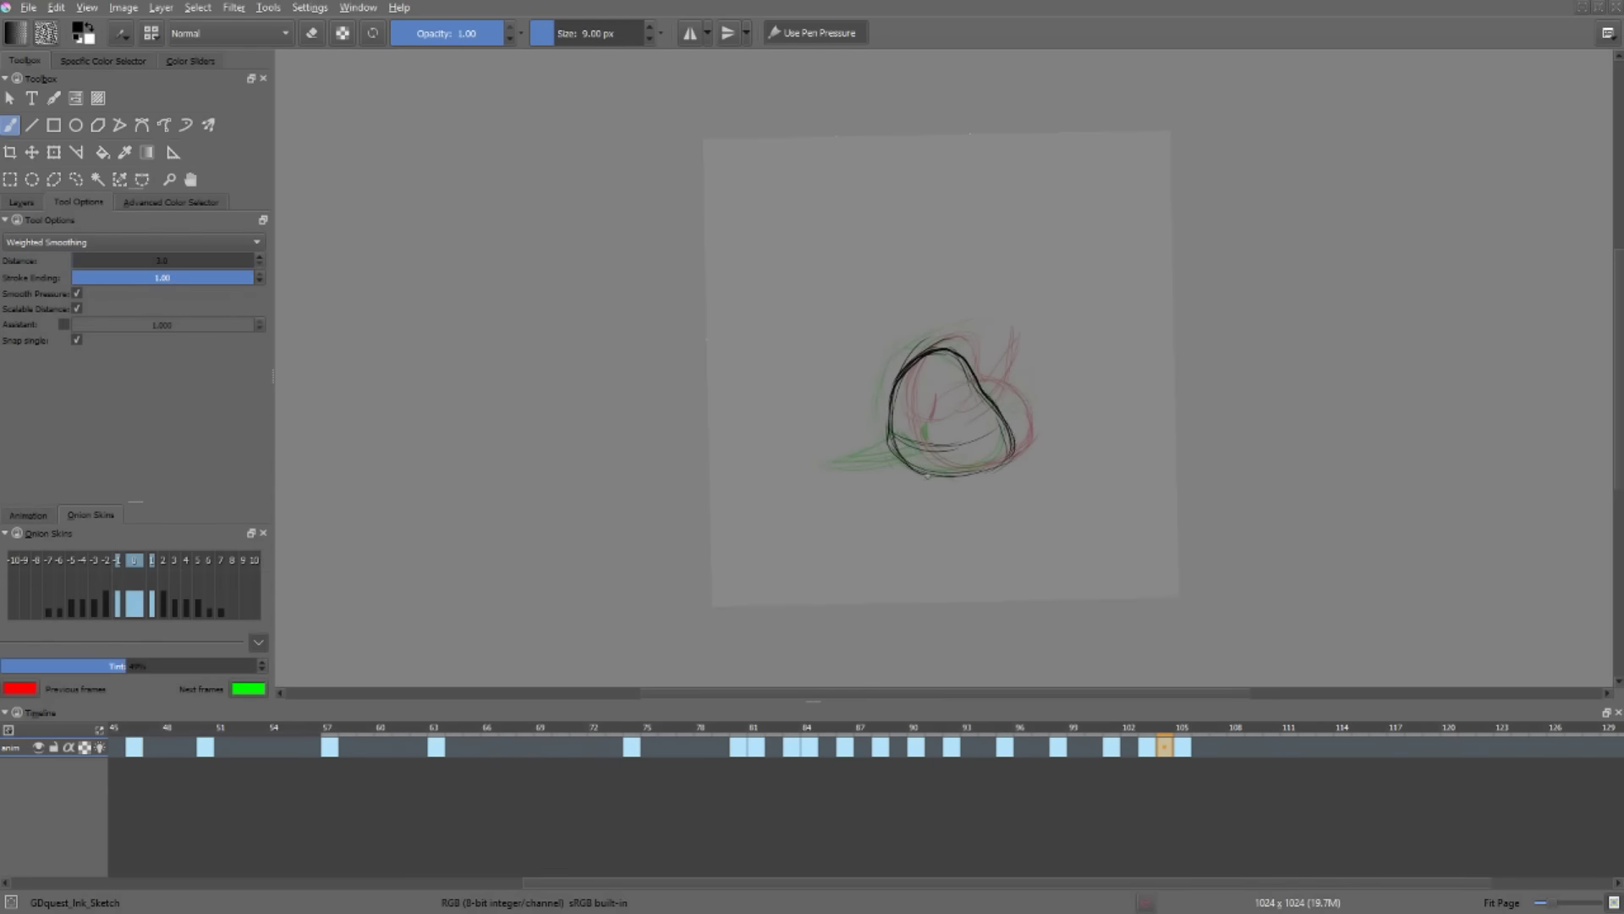
# - Compare the poses around frame 103, scrub from the opening frames to frame 88 to examine the motion, and undock the Timeline
pyautogui.moveTo(1157, 728)
pyautogui.mouseDown()
pyautogui.moveTo(1070, 718)
pyautogui.moveTo(1185, 727)
pyautogui.moveTo(1146, 737)
pyautogui.moveTo(1164, 745)
pyautogui.moveTo(1153, 724)
pyautogui.mouseUp()
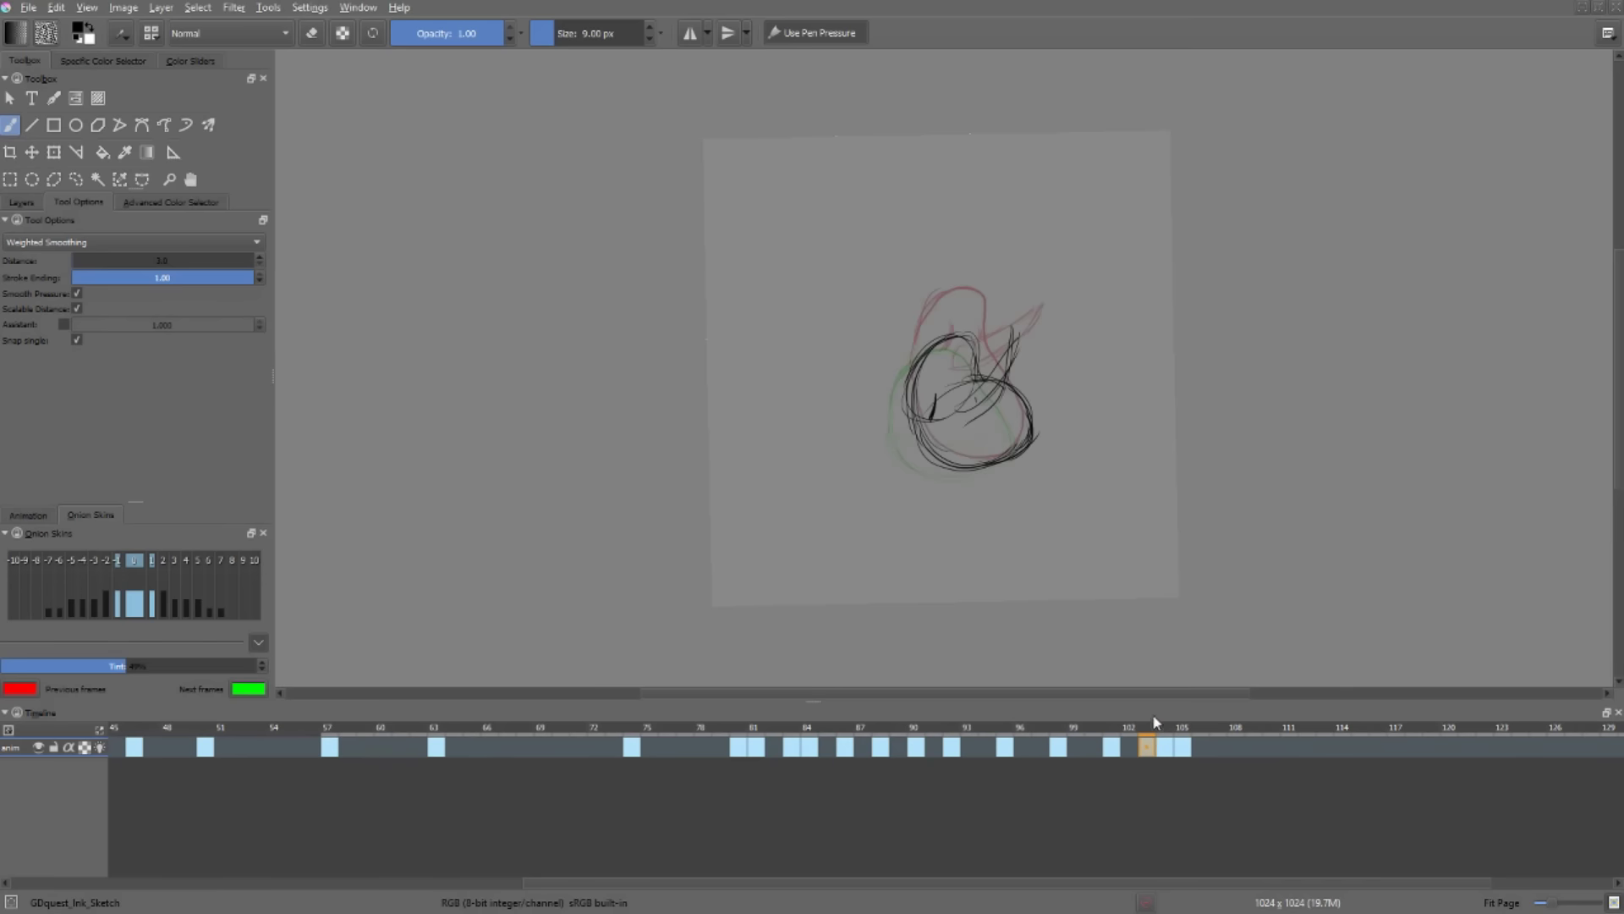
pyautogui.press('e')
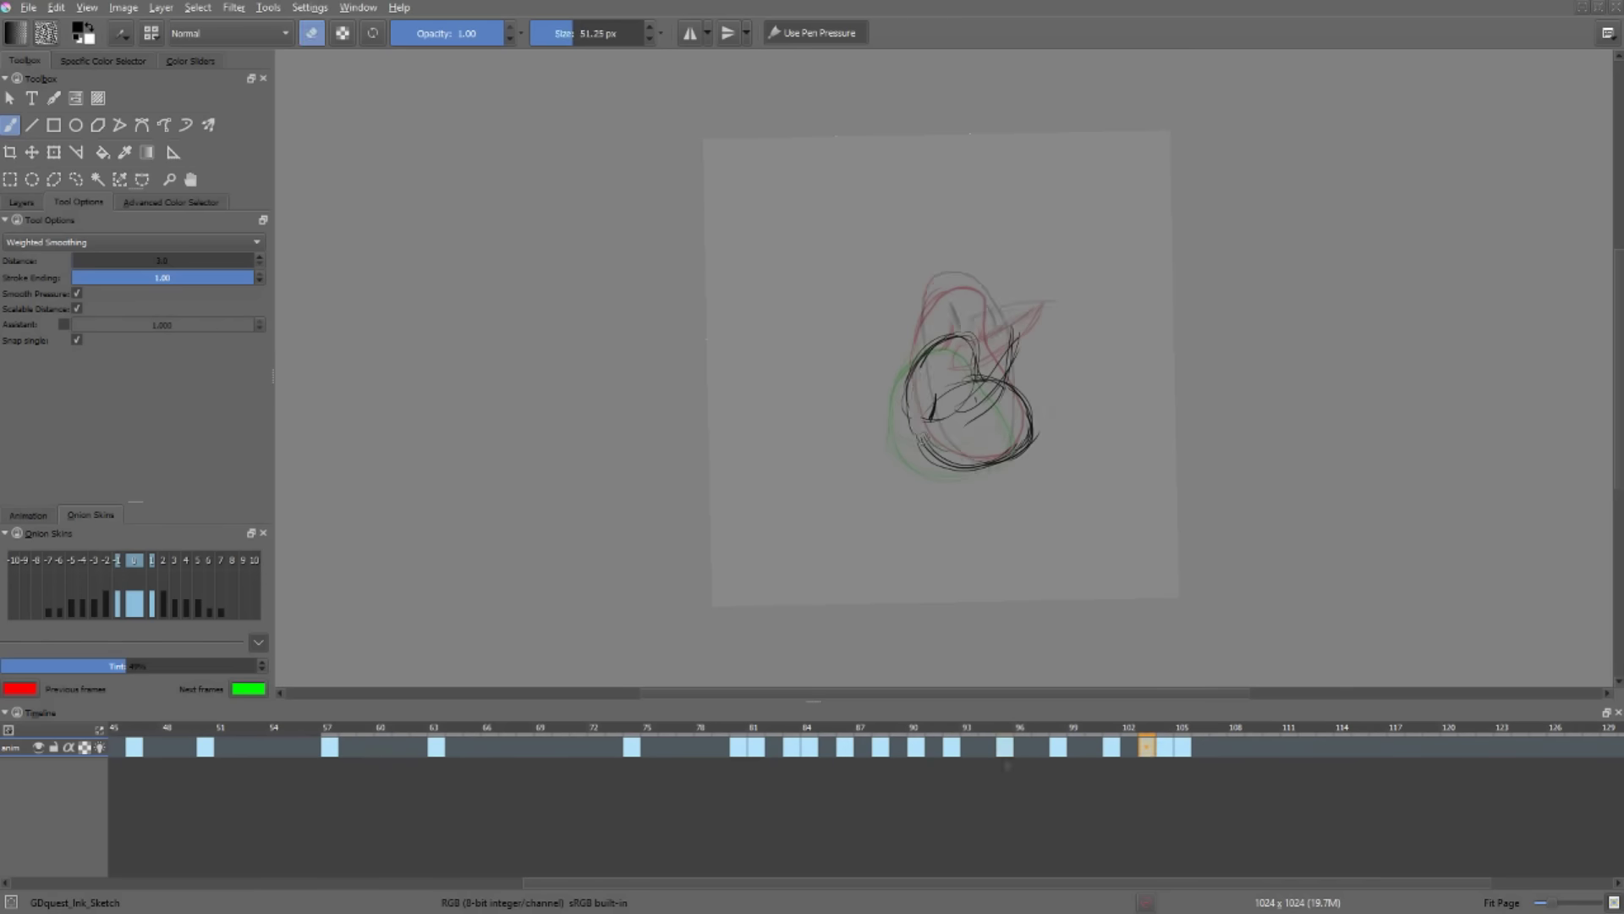
pyautogui.click(1219, 746)
pyautogui.click(156, 745)
pyautogui.moveTo(168, 735)
pyautogui.mouseDown()
pyautogui.moveTo(11, 756)
pyautogui.moveTo(900, 747)
pyautogui.moveTo(1544, 698)
pyautogui.moveTo(1619, 715)
pyautogui.mouseUp()
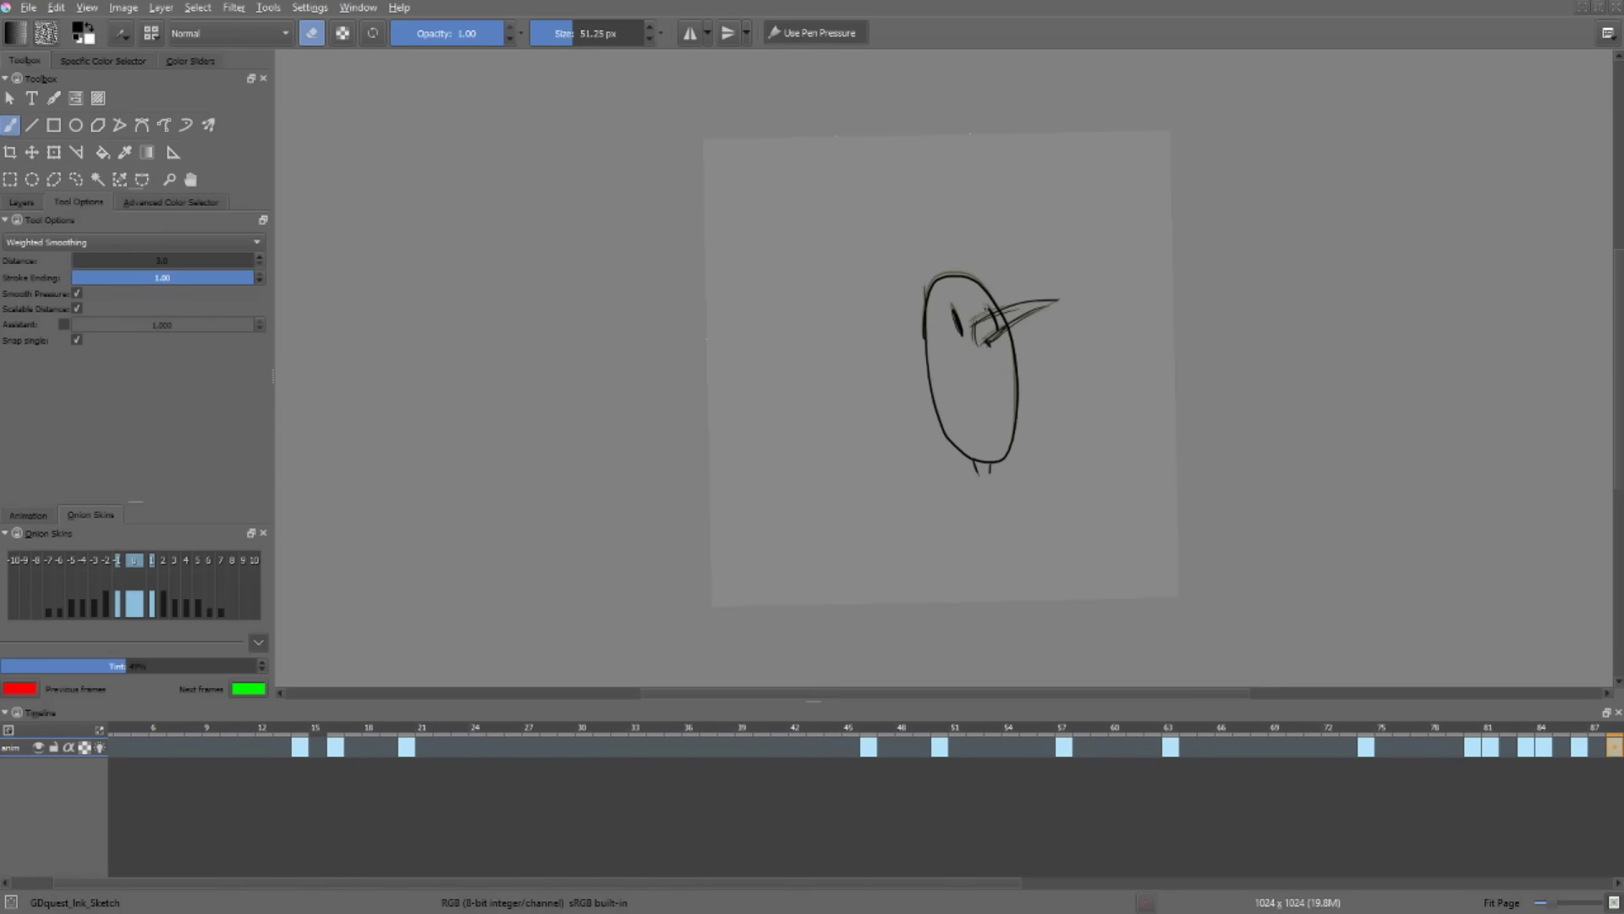
pyautogui.click(1607, 712)
pyautogui.moveTo(1338, 753); pyautogui.dragTo(1310, 829)
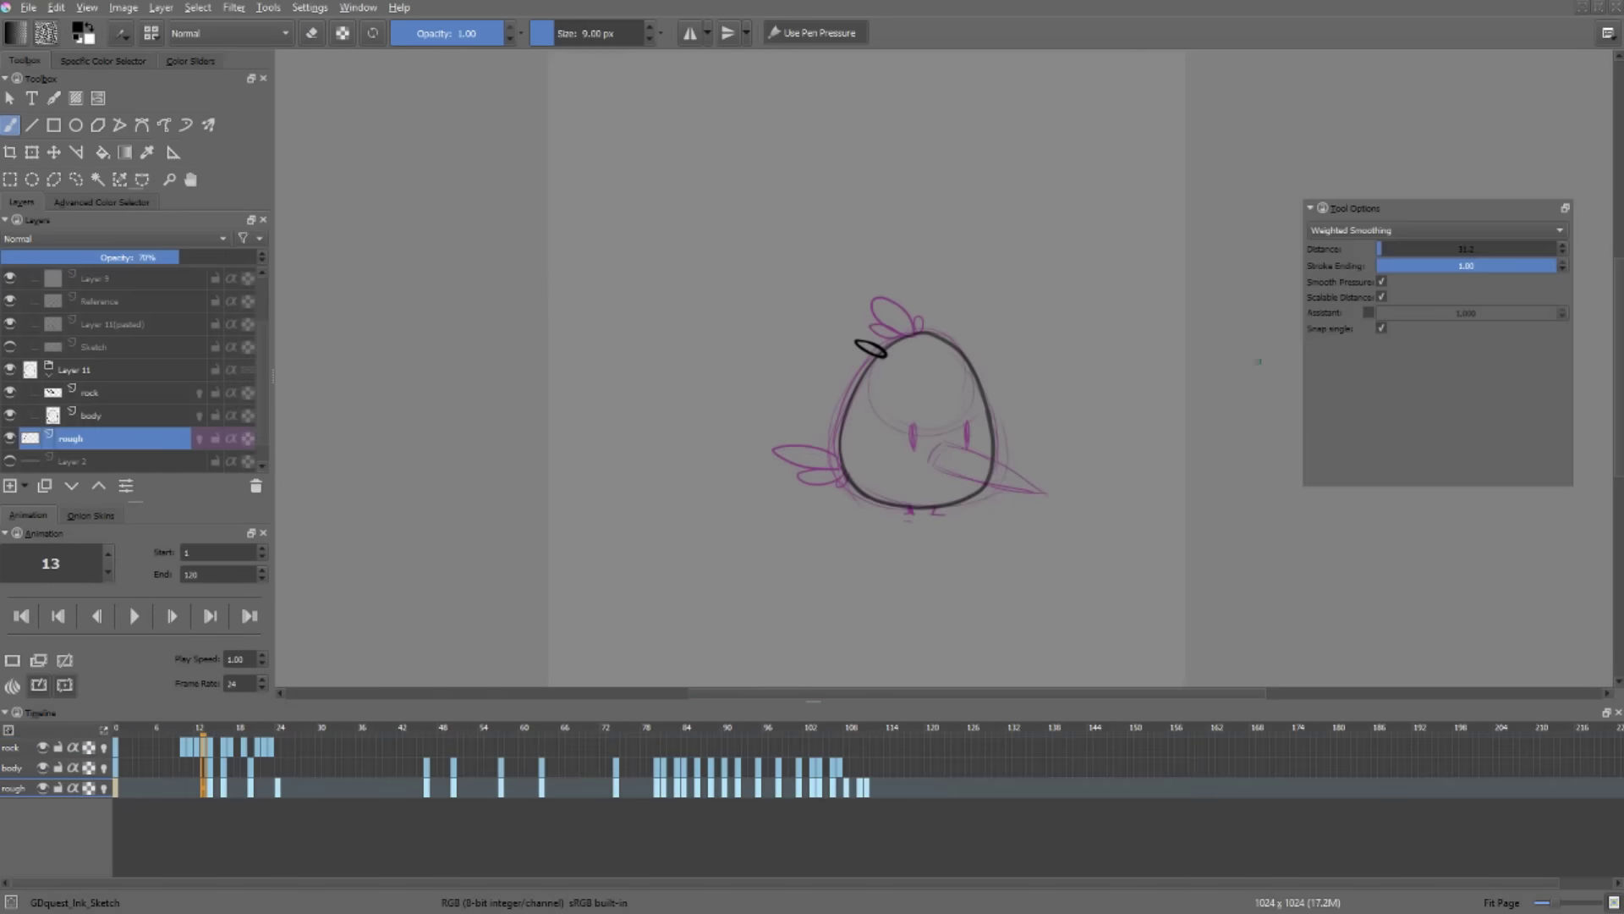
# - Assign an orange colour label to the body and rock layers together
pyautogui.click(130, 414)
pyautogui.keyDown('shift'); pyautogui.click(135, 393); pyautogui.keyUp('shift')
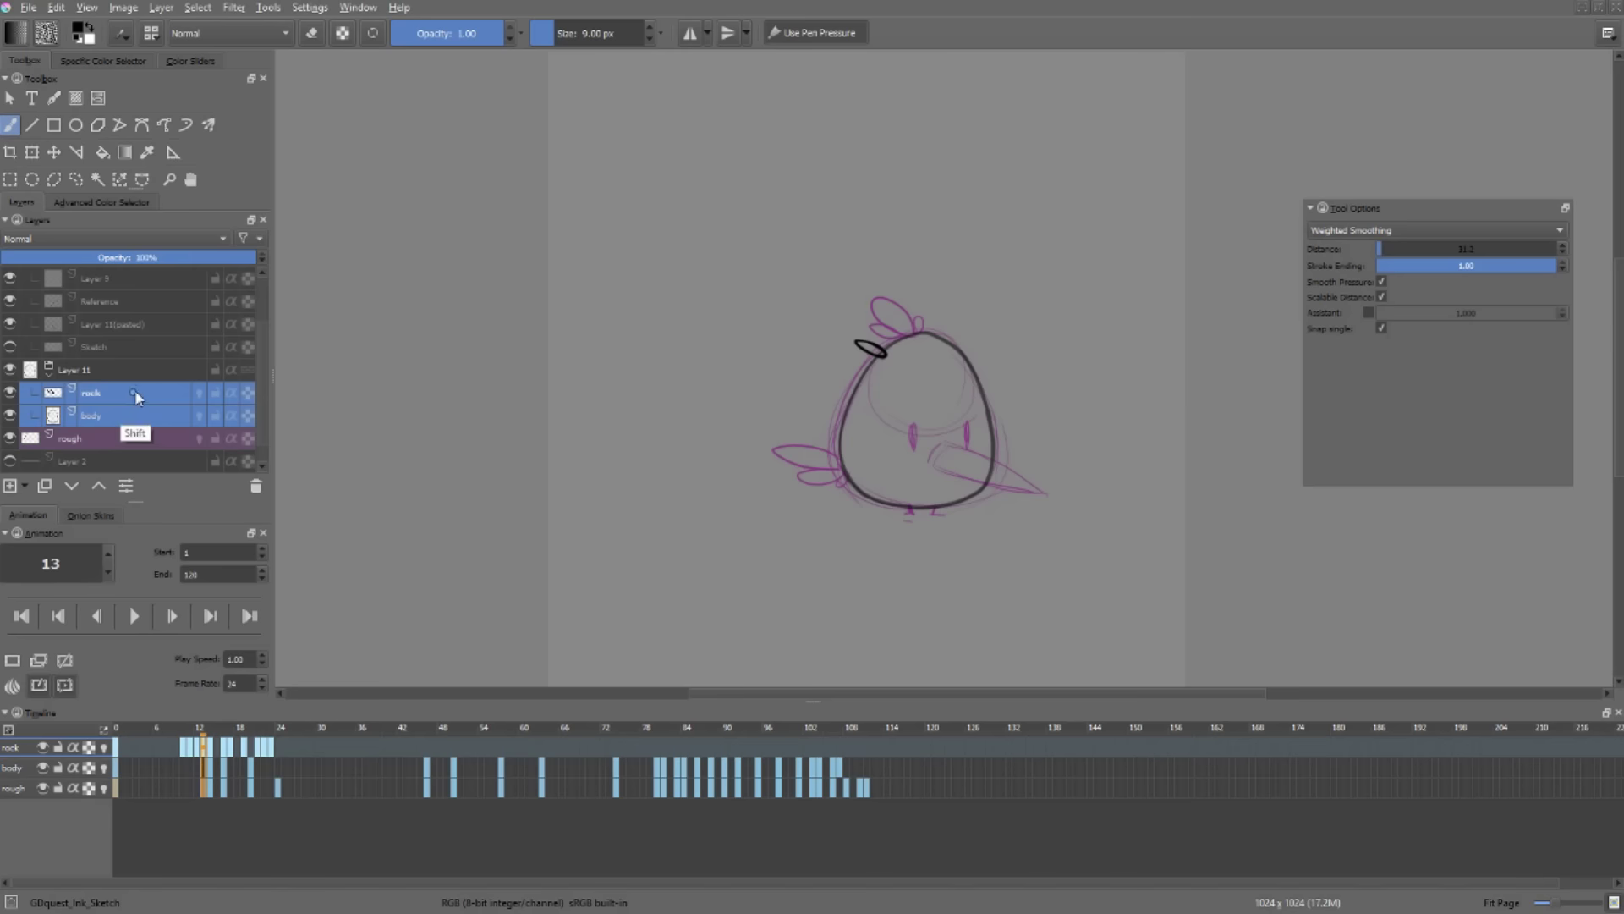
pyautogui.press('F3')
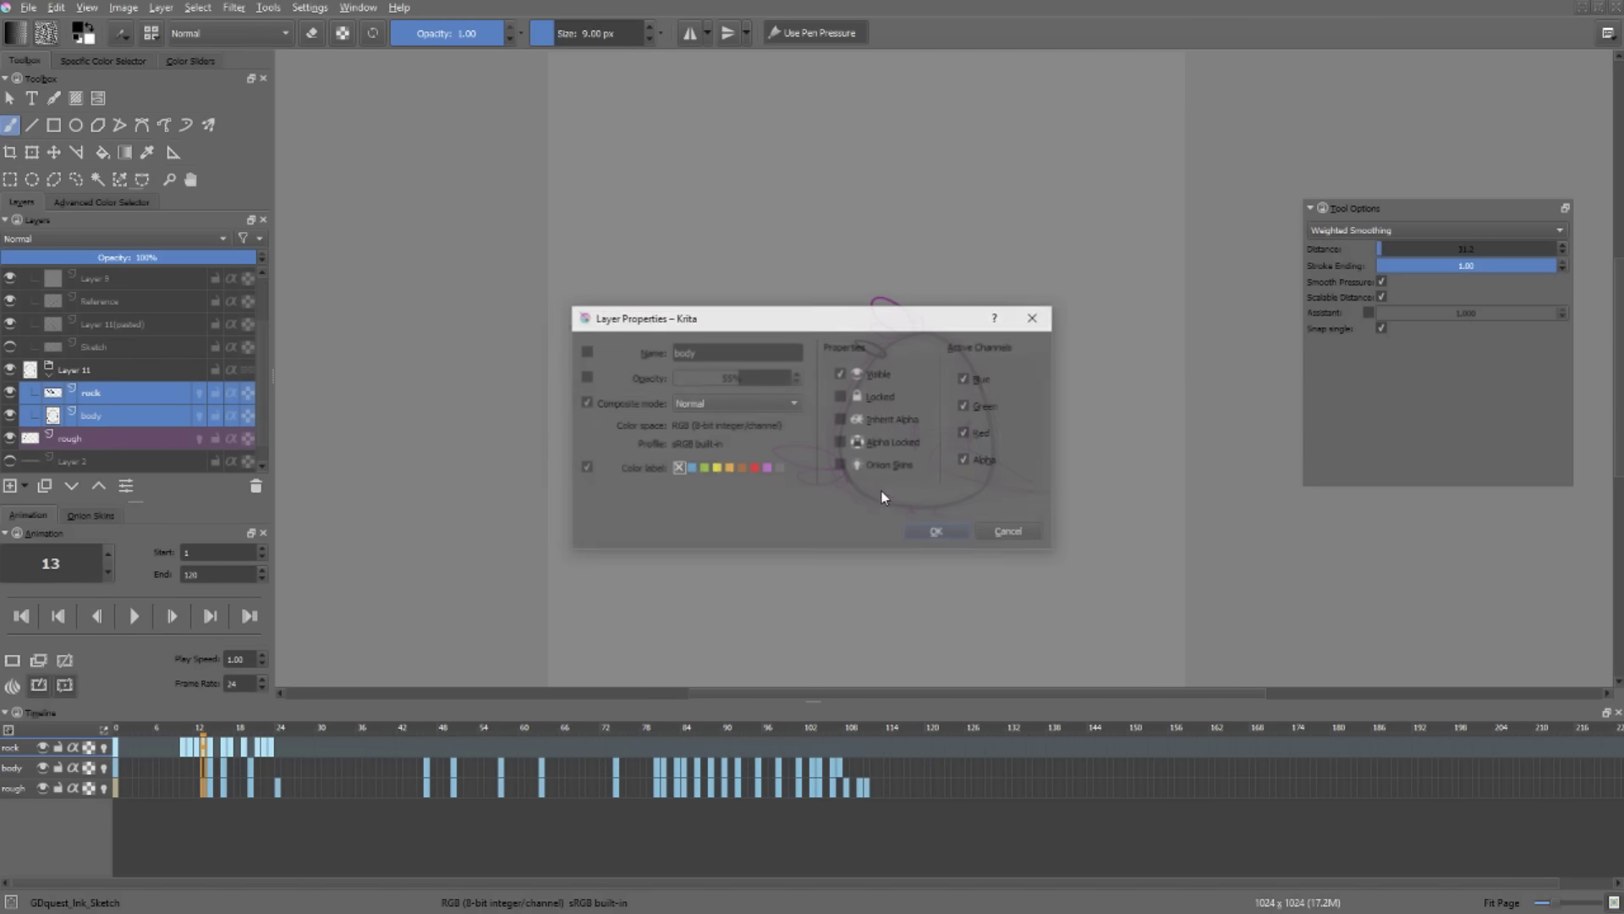
pyautogui.click(741, 467)
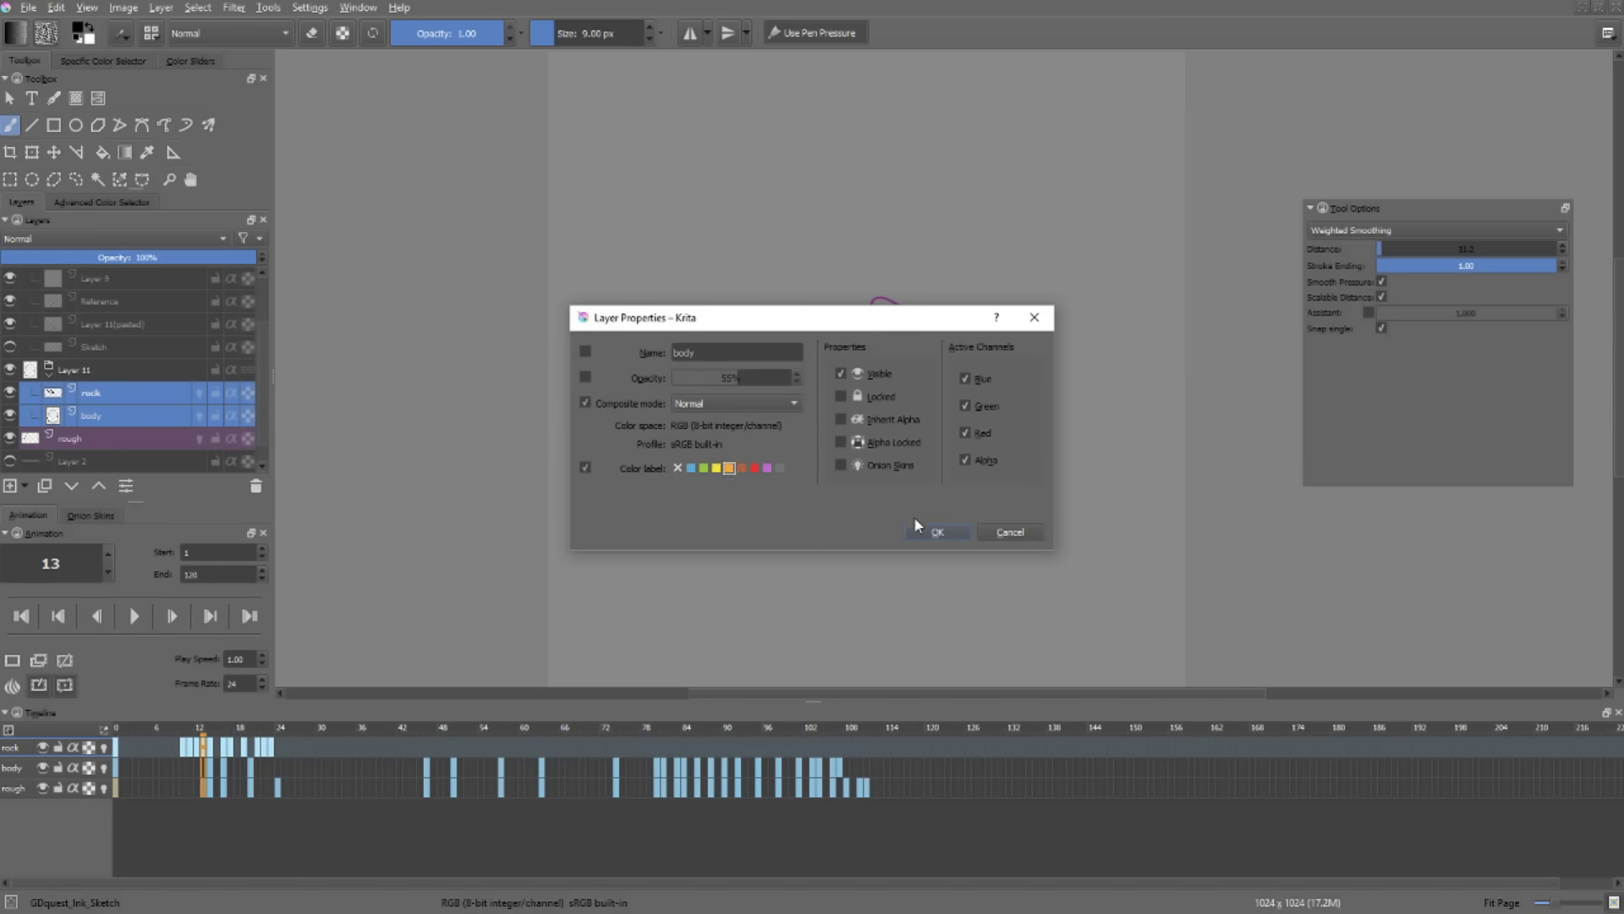
pyautogui.click(937, 532)
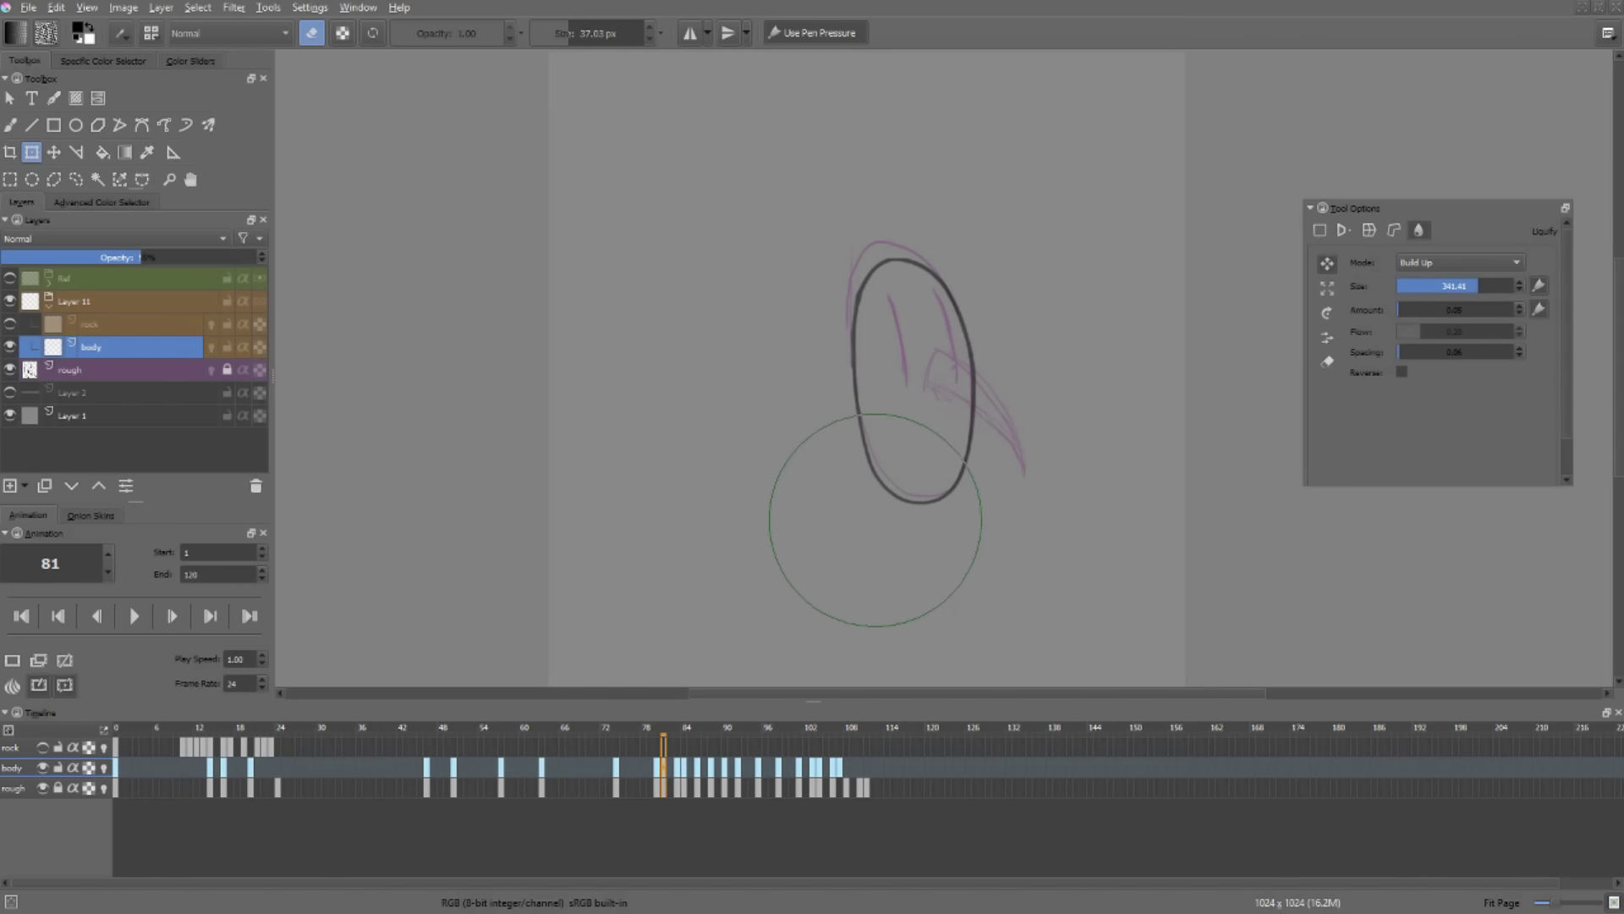
# - Liquify the body outline at frame 81 to fit the rough stretched pose
pyautogui.moveTo(910, 550)
pyautogui.mouseDown()
pyautogui.moveTo(921, 533)
pyautogui.moveTo(848, 482)
pyautogui.mouseUp()
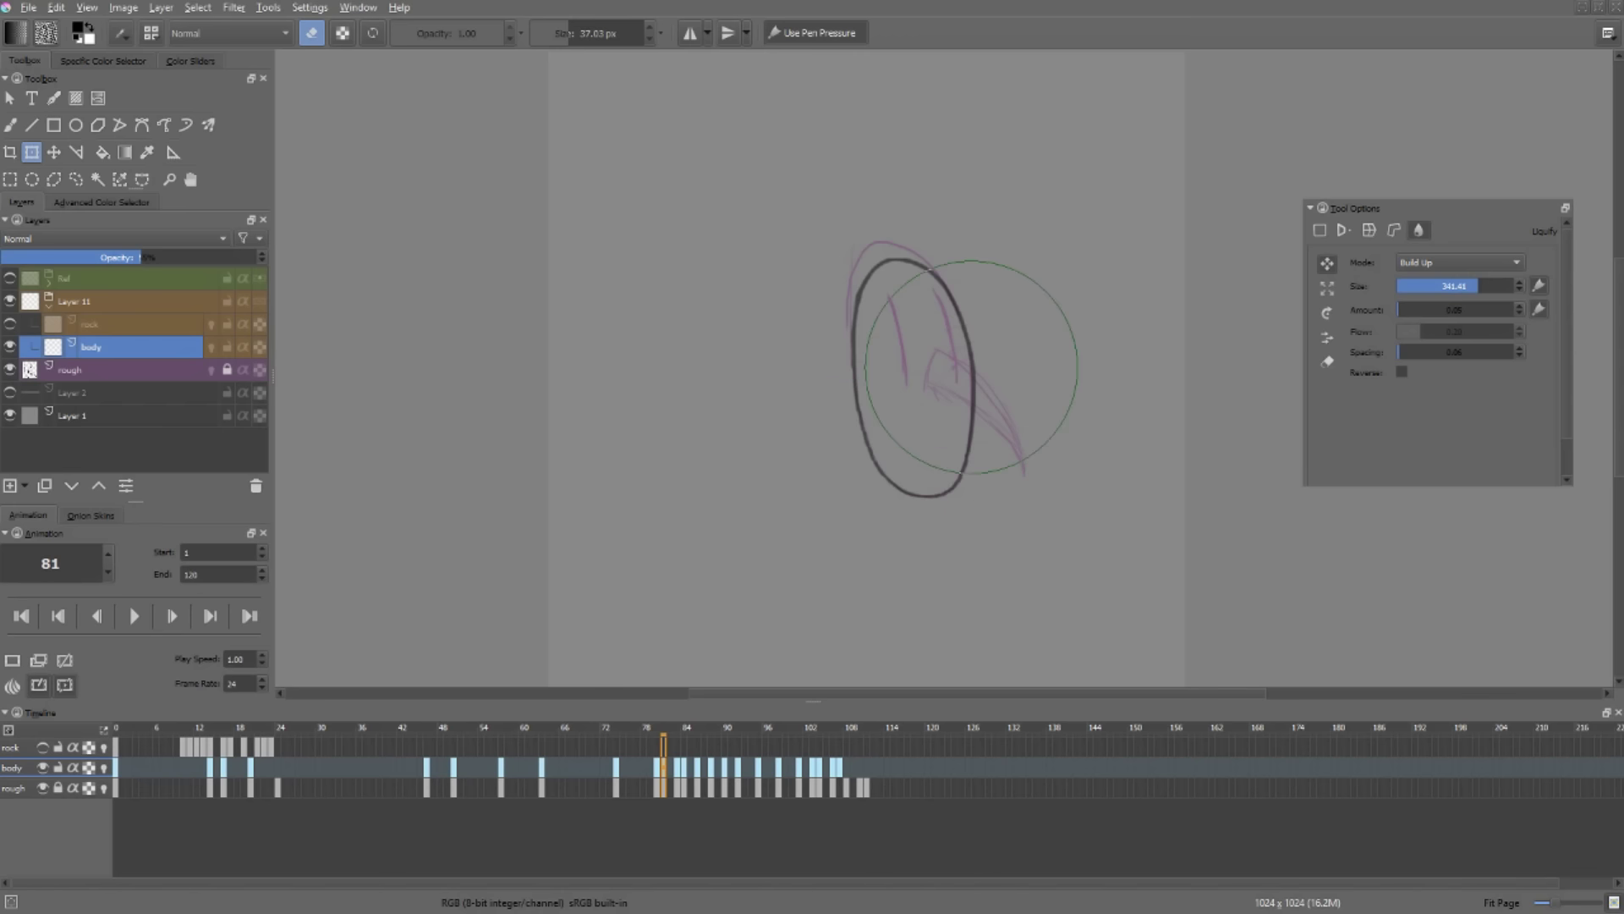
pyautogui.moveTo(915, 310)
pyautogui.keyDown('shift'); pyautogui.mouseDown()
pyautogui.moveTo(966, 310)
pyautogui.moveTo(880, 279)
pyautogui.moveTo(910, 272)
pyautogui.mouseUp(); pyautogui.keyUp('shift')
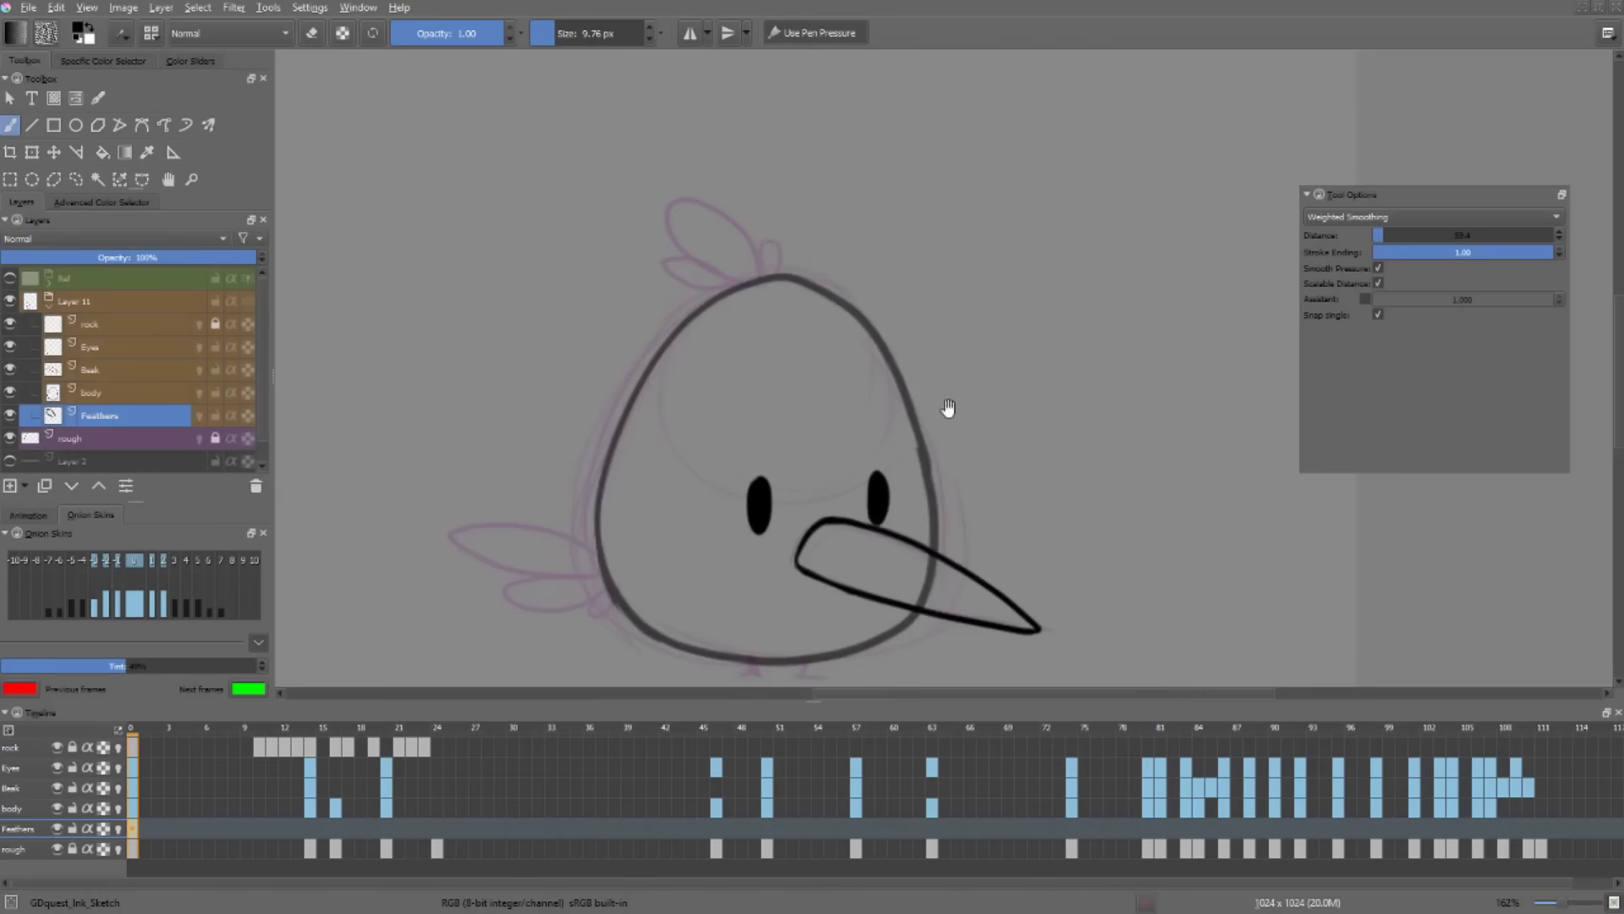
# - Ink the head crest feathers over the rough drawing on the Feathers layer at frame 0
pyautogui.moveTo(950, 409)
pyautogui.mouseDown()
pyautogui.moveTo(940, 248)
pyautogui.moveTo(903, 240)
pyautogui.moveTo(1089, 358)
pyautogui.moveTo(1067, 455)
pyautogui.moveTo(642, 312)
pyautogui.moveTo(647, 359)
pyautogui.moveTo(746, 357)
pyautogui.moveTo(655, 314)
pyautogui.moveTo(629, 335)
pyautogui.moveTo(741, 366)
pyautogui.mouseUp()
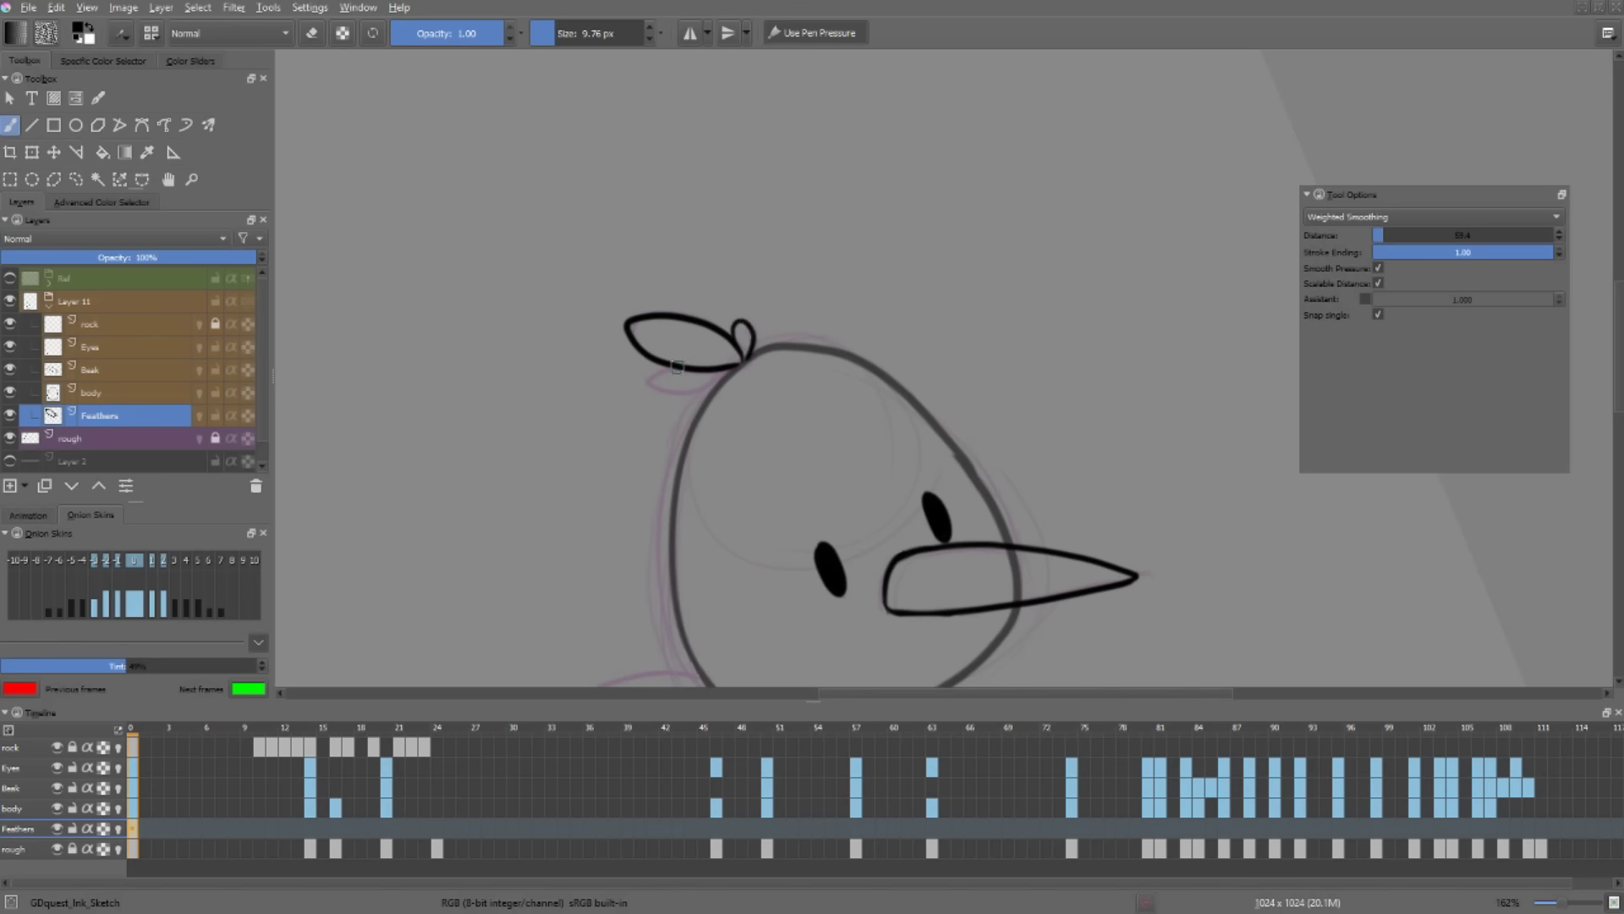
pyautogui.moveTo(652, 377)
pyautogui.mouseDown()
pyautogui.moveTo(685, 391)
pyautogui.moveTo(749, 364)
pyautogui.mouseUp()
pyautogui.press('5')
pyautogui.press('2')
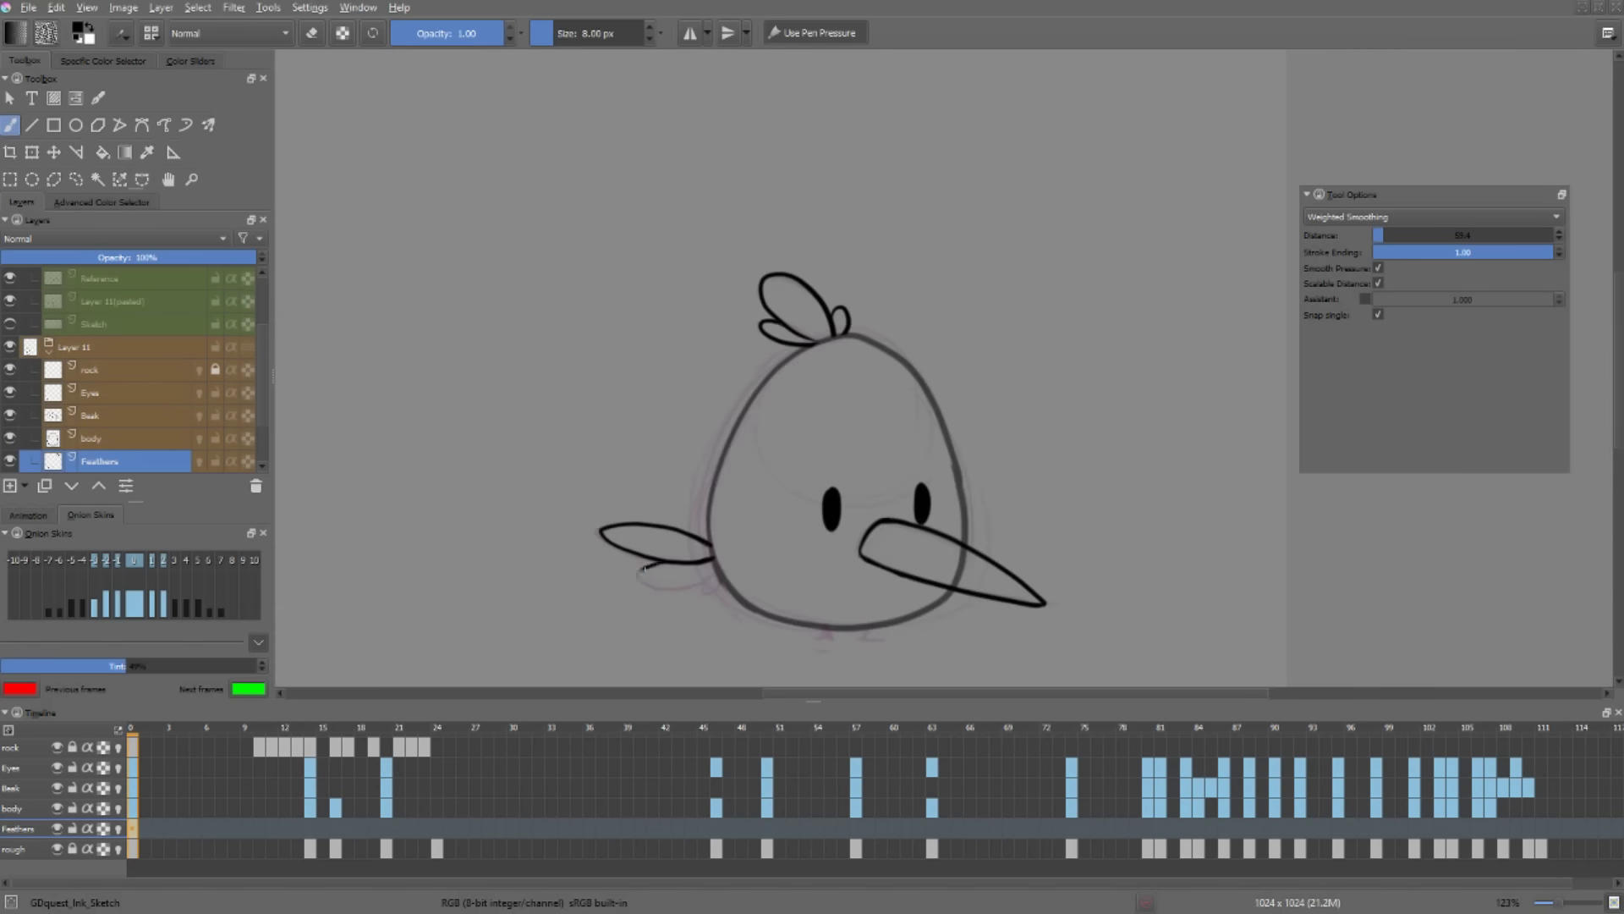
# - Ink the tail feathers and the two small feet on the Feathers layer at frame 0, redoing unsatisfactory strokes
pyautogui.moveTo(639, 575); pyautogui.dragTo(719, 572)
pyautogui.hotkey('ctrl', 'z')
pyautogui.hotkey('ctrl', 'z')
pyautogui.moveTo(833, 639); pyautogui.dragTo(832, 642)
pyautogui.hotkey('ctrl', 'z')
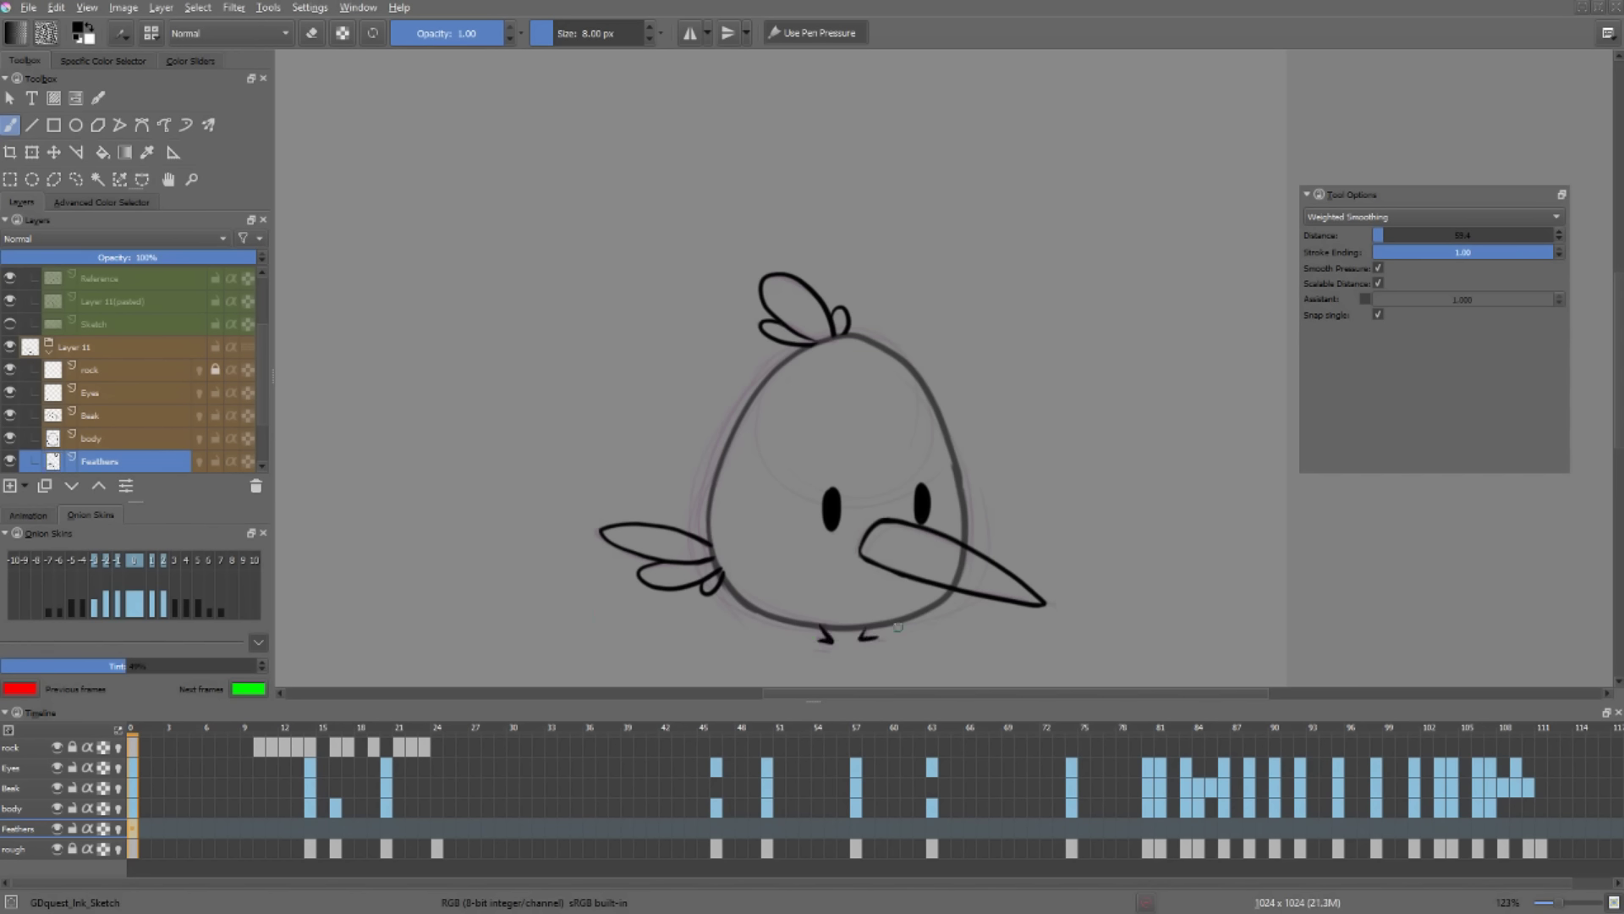
pyautogui.hotkey('ctrl', 'z')
# - Set the body layer's opacity to 100%, and go to frame 14 on the Feathers layer in eraser mode
pyautogui.click(123, 441)
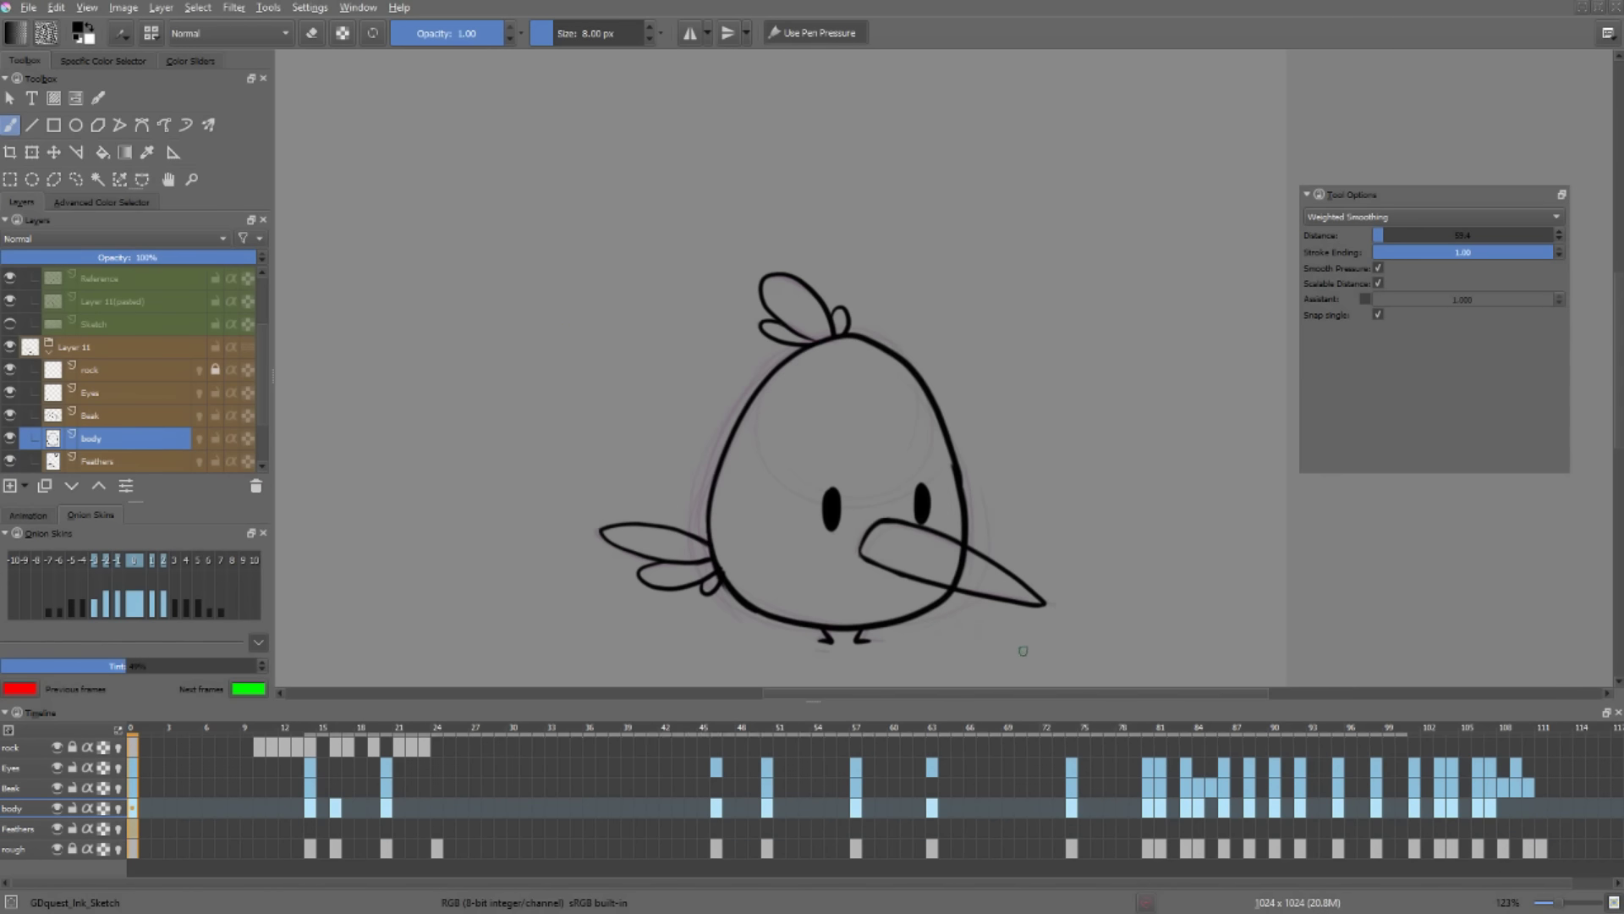
pyautogui.press('e')
pyautogui.press('pagedown')
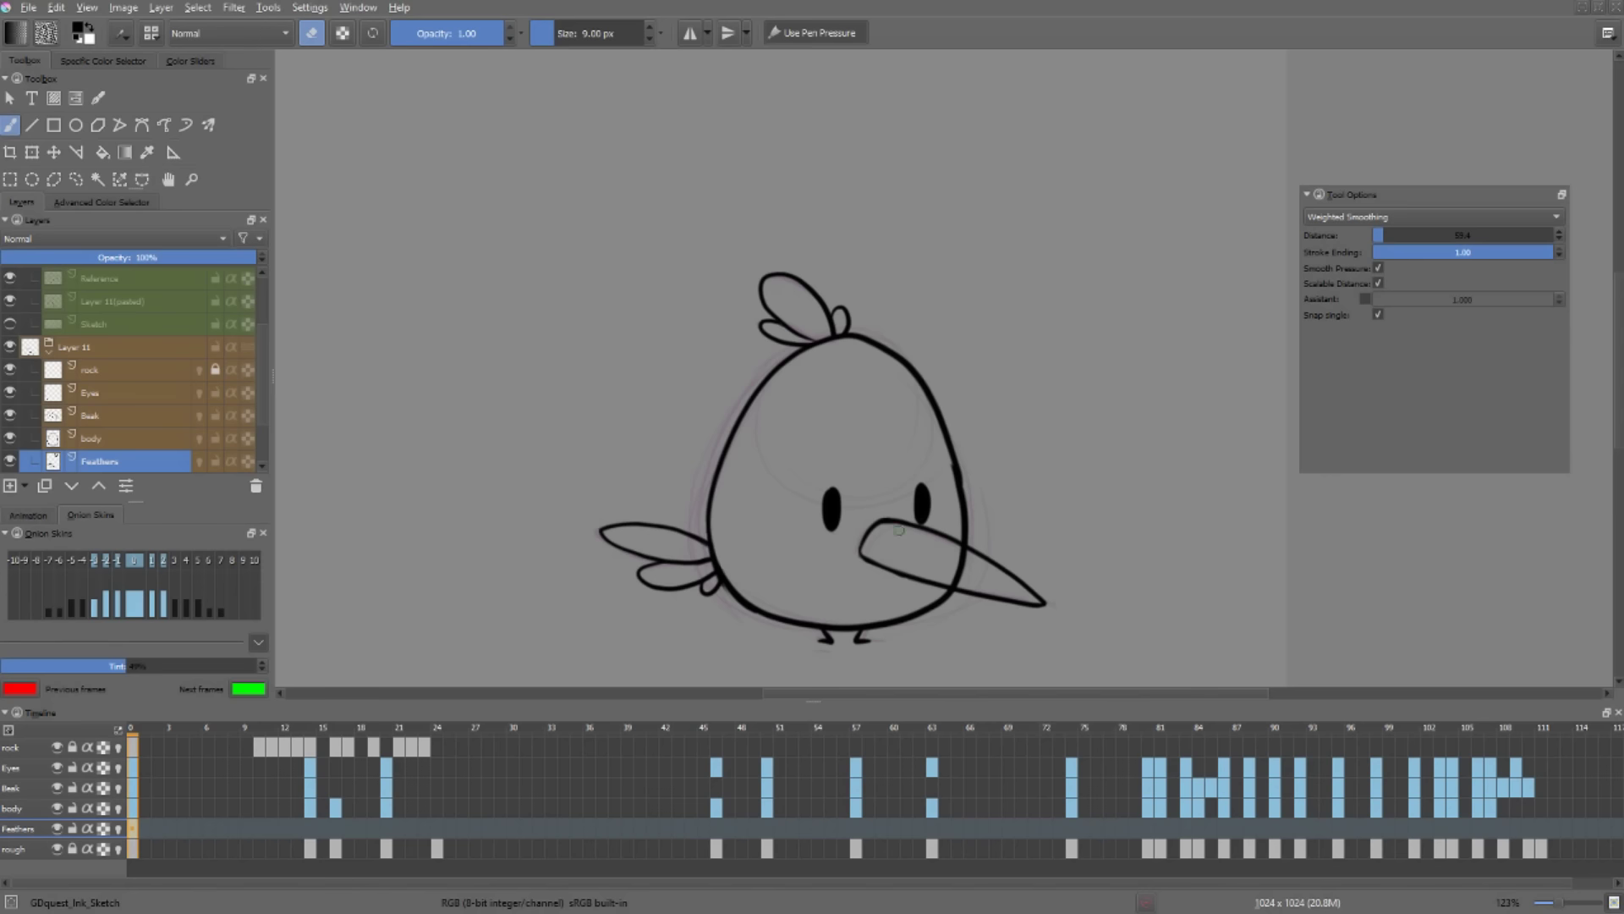
pyautogui.click(314, 828)
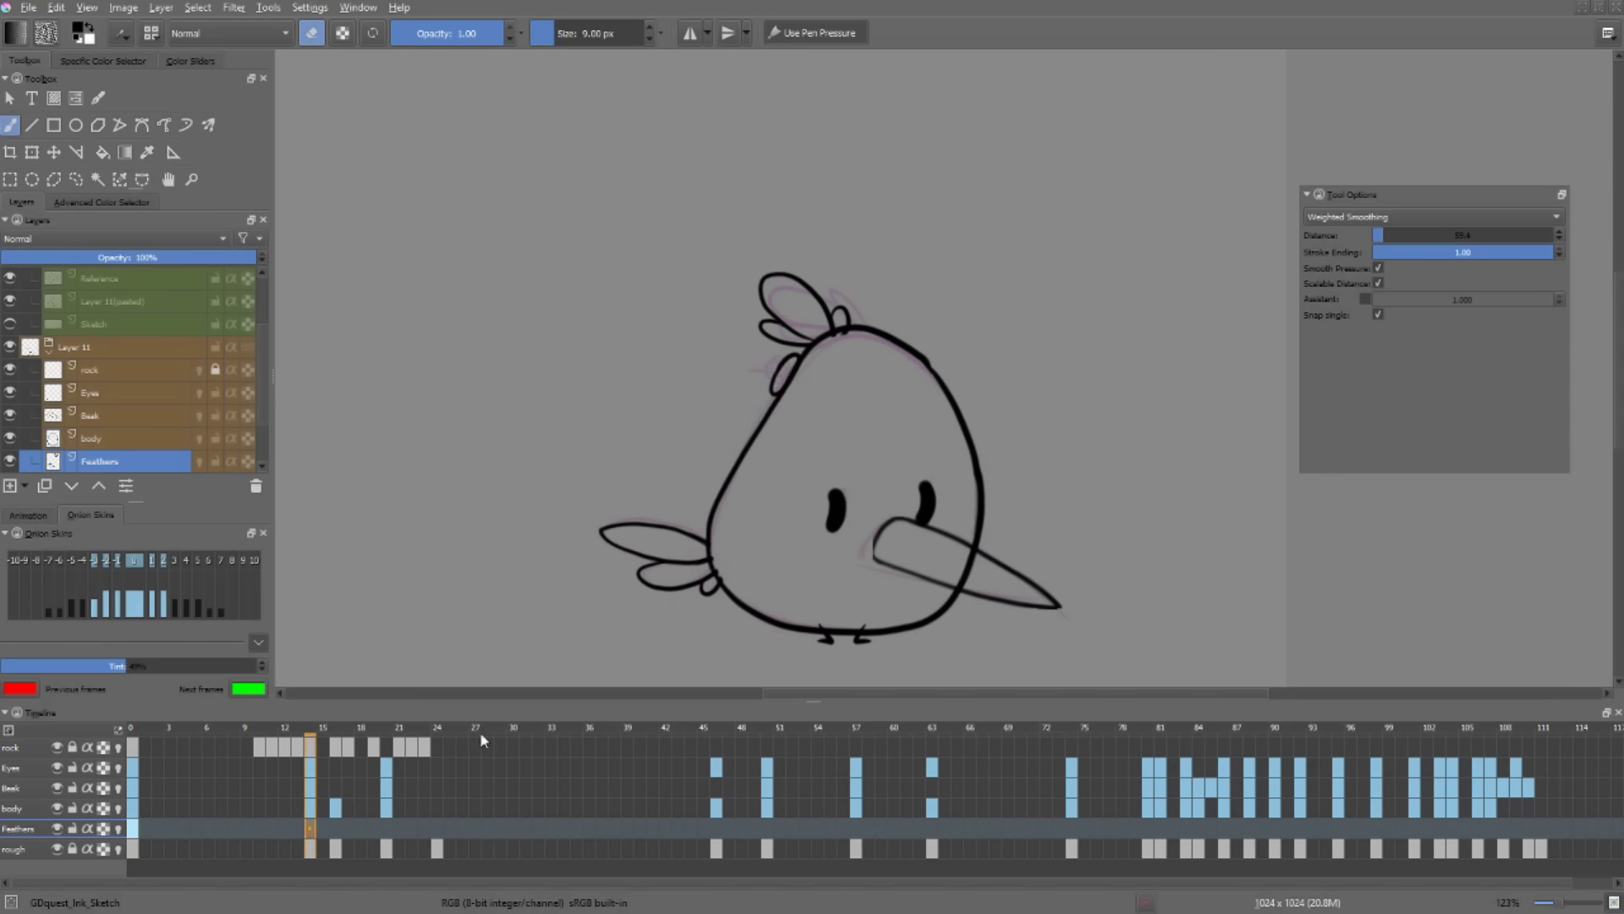
# - Liquify the head crest feathers at frame 14 on the Feathers layer to fit the rough pose, undoing an unsatisfactory push
pyautogui.click(310, 828)
pyautogui.hotkey('ctrl', 't')
pyautogui.click(1414, 217)
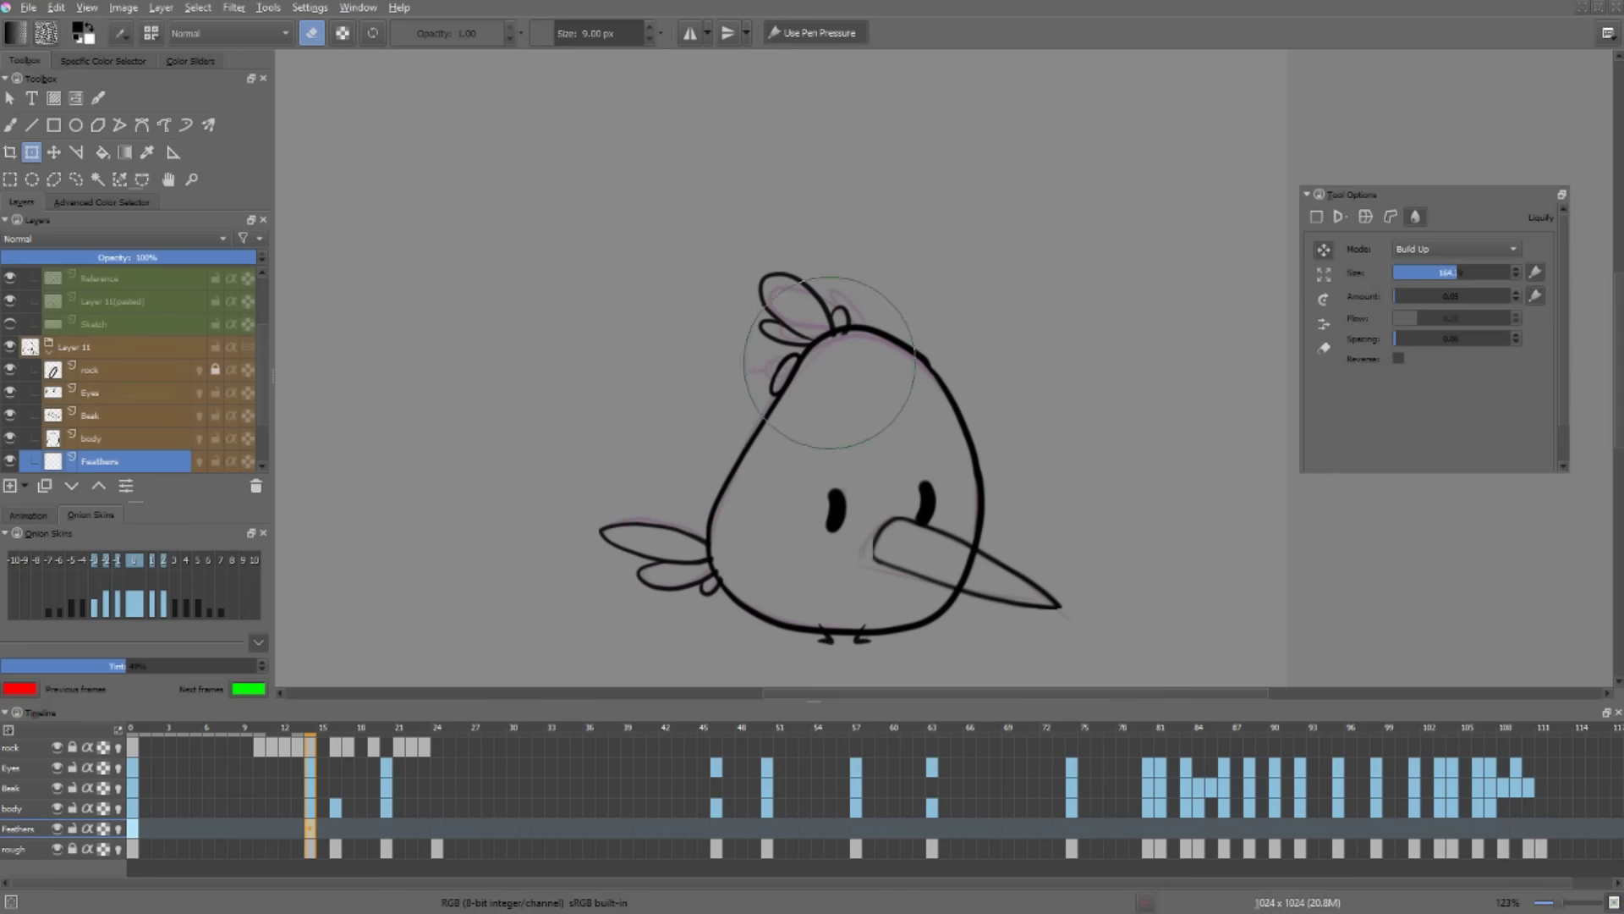
pyautogui.moveTo(829, 362)
pyautogui.mouseDown()
pyautogui.moveTo(804, 362)
pyautogui.moveTo(856, 362)
pyautogui.mouseUp()
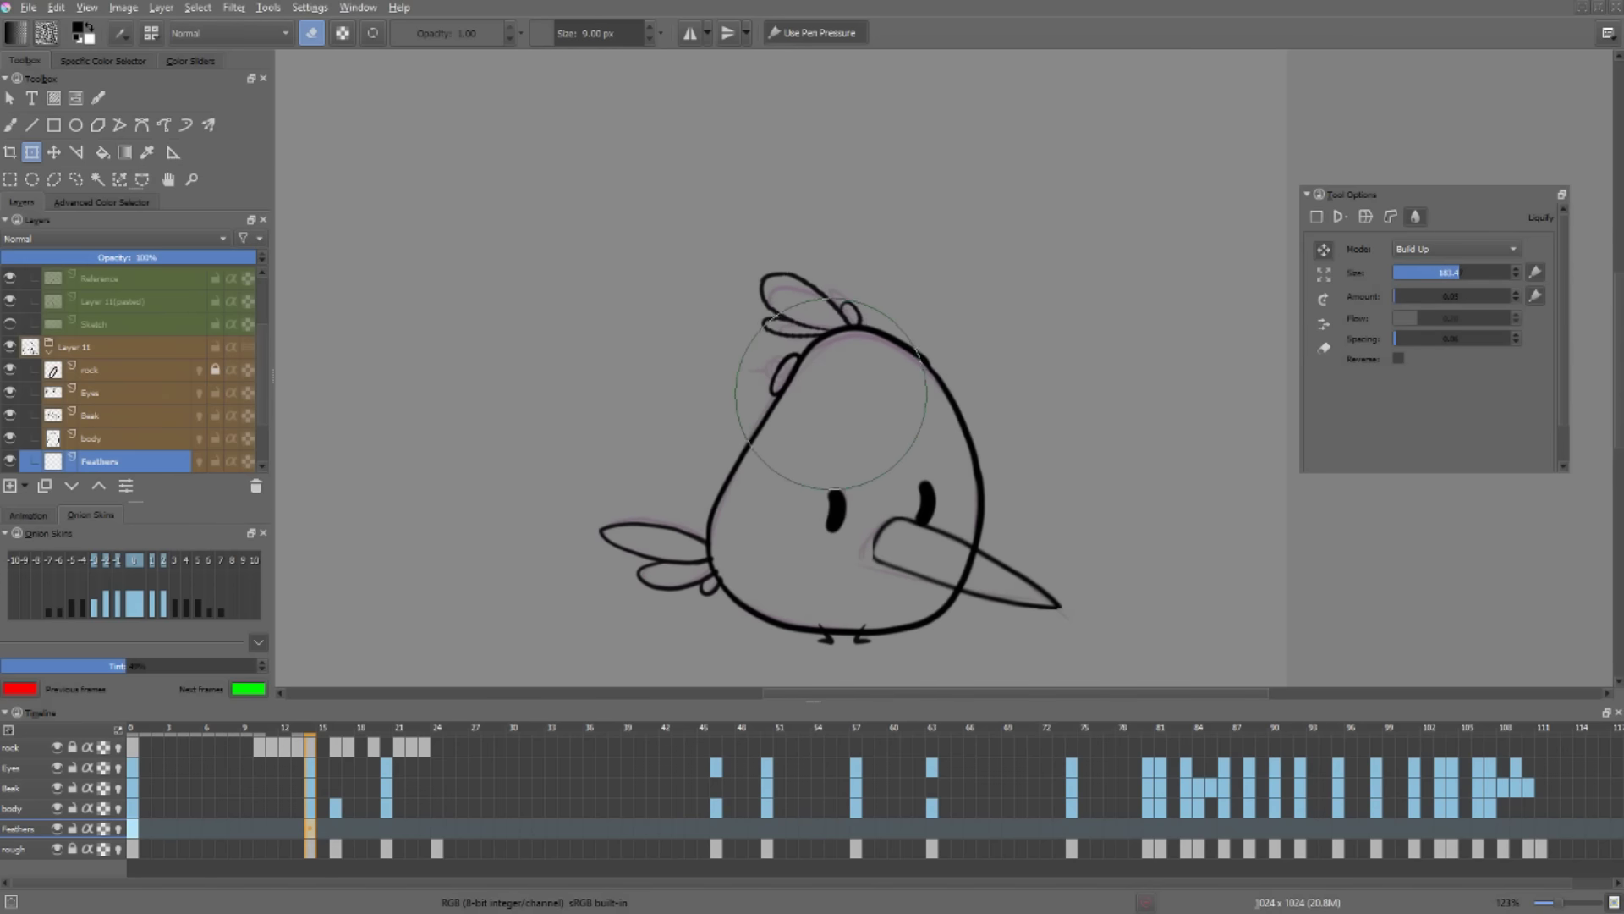
pyautogui.hotkey('ctrl', 'z')
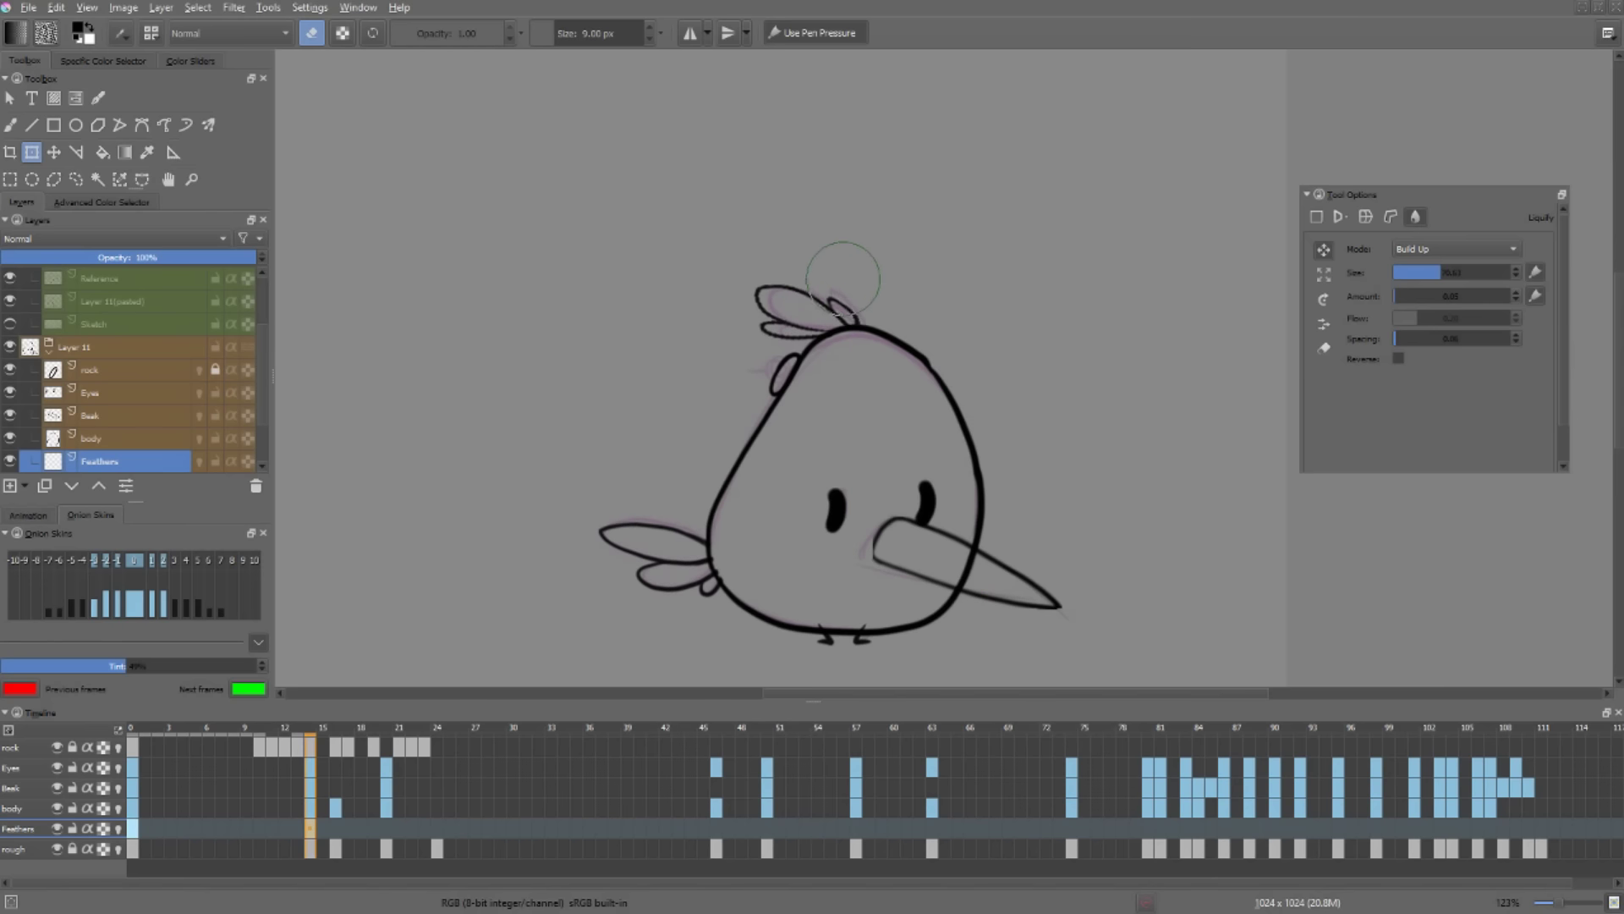
# - Liquify the tail feathers at frame 14 slightly toward the body and apply the deformation
pyautogui.moveTo(685, 576); pyautogui.dragTo(740, 581)
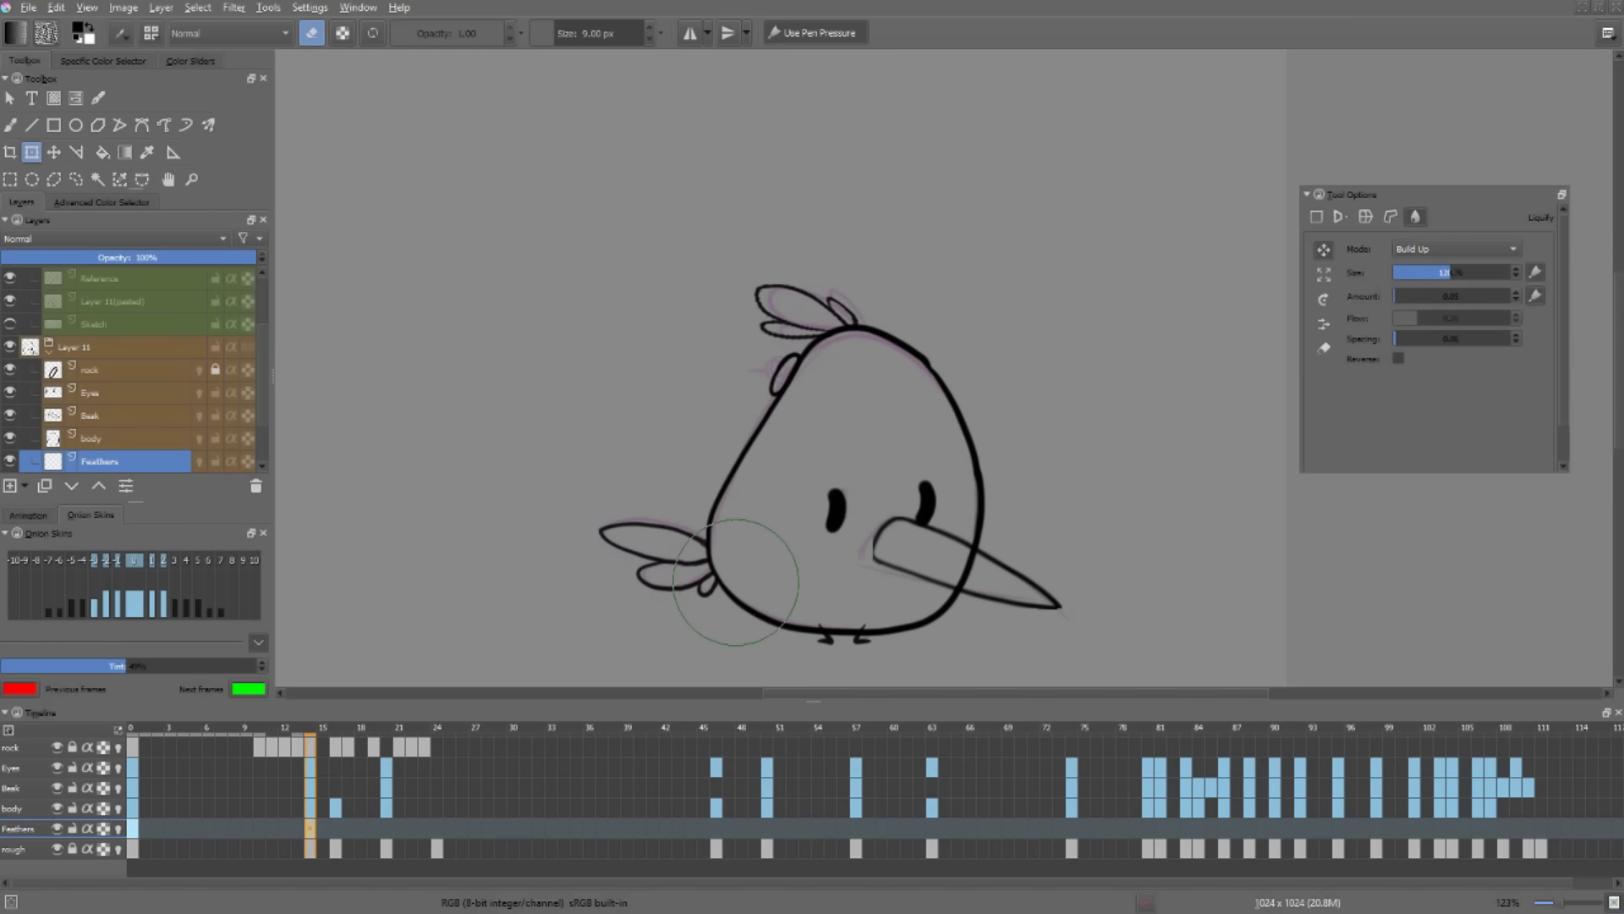
pyautogui.moveTo(606, 565); pyautogui.dragTo(621, 558)
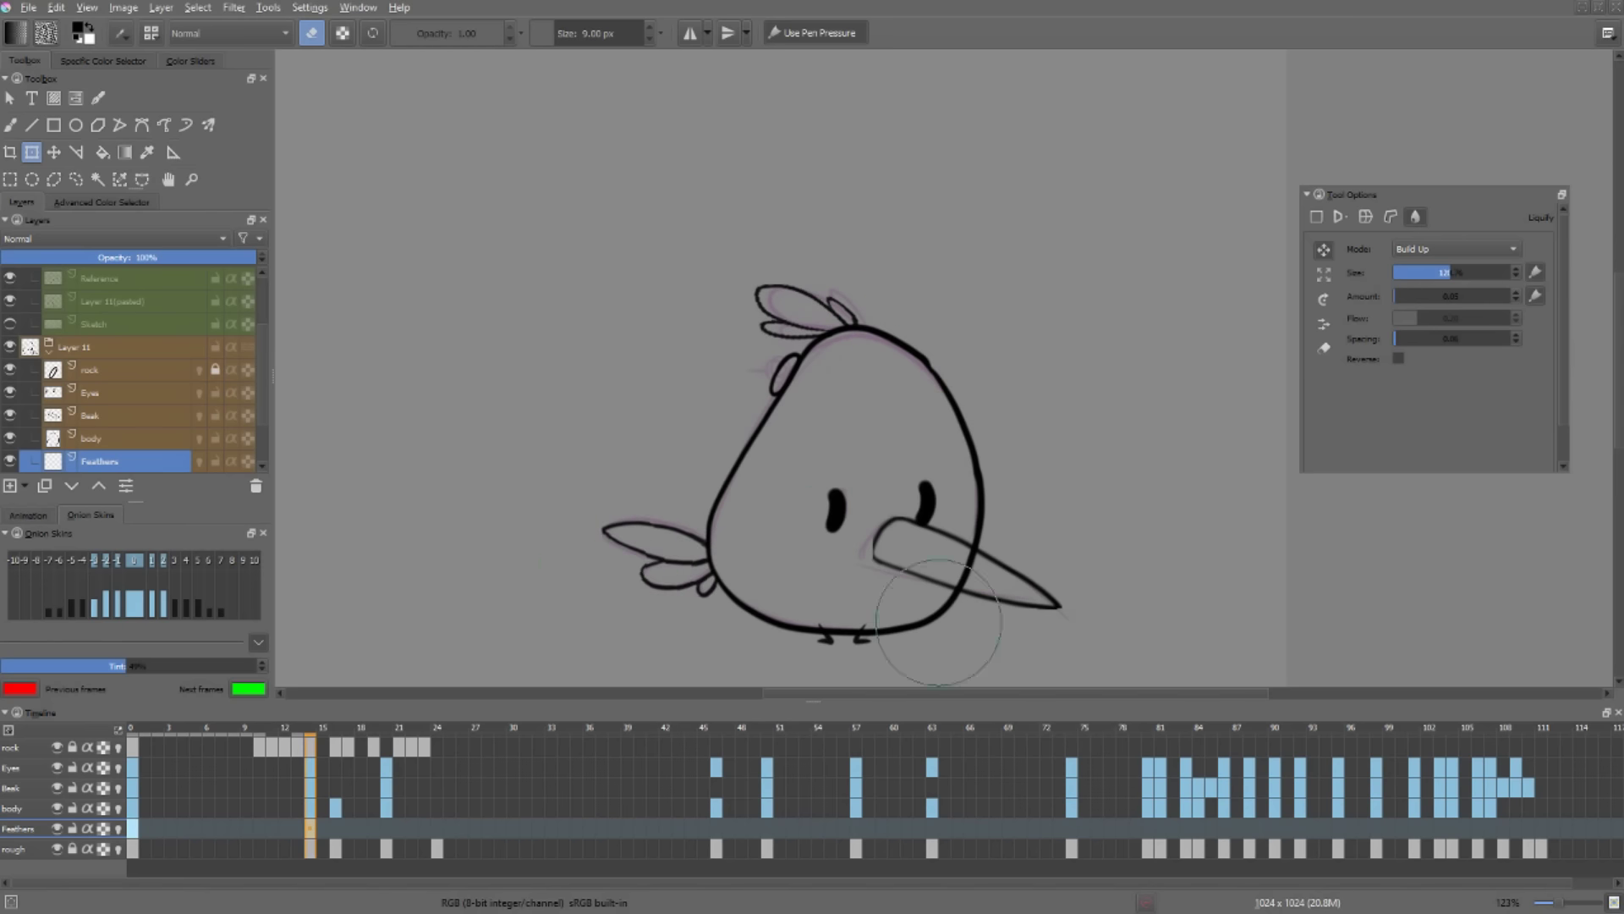
pyautogui.press('Return')
# - Flip between frames 0 and 14 to compare the crest and tail feather poses
pyautogui.press('Left')
pyautogui.press('Right')
pyautogui.press('Left')
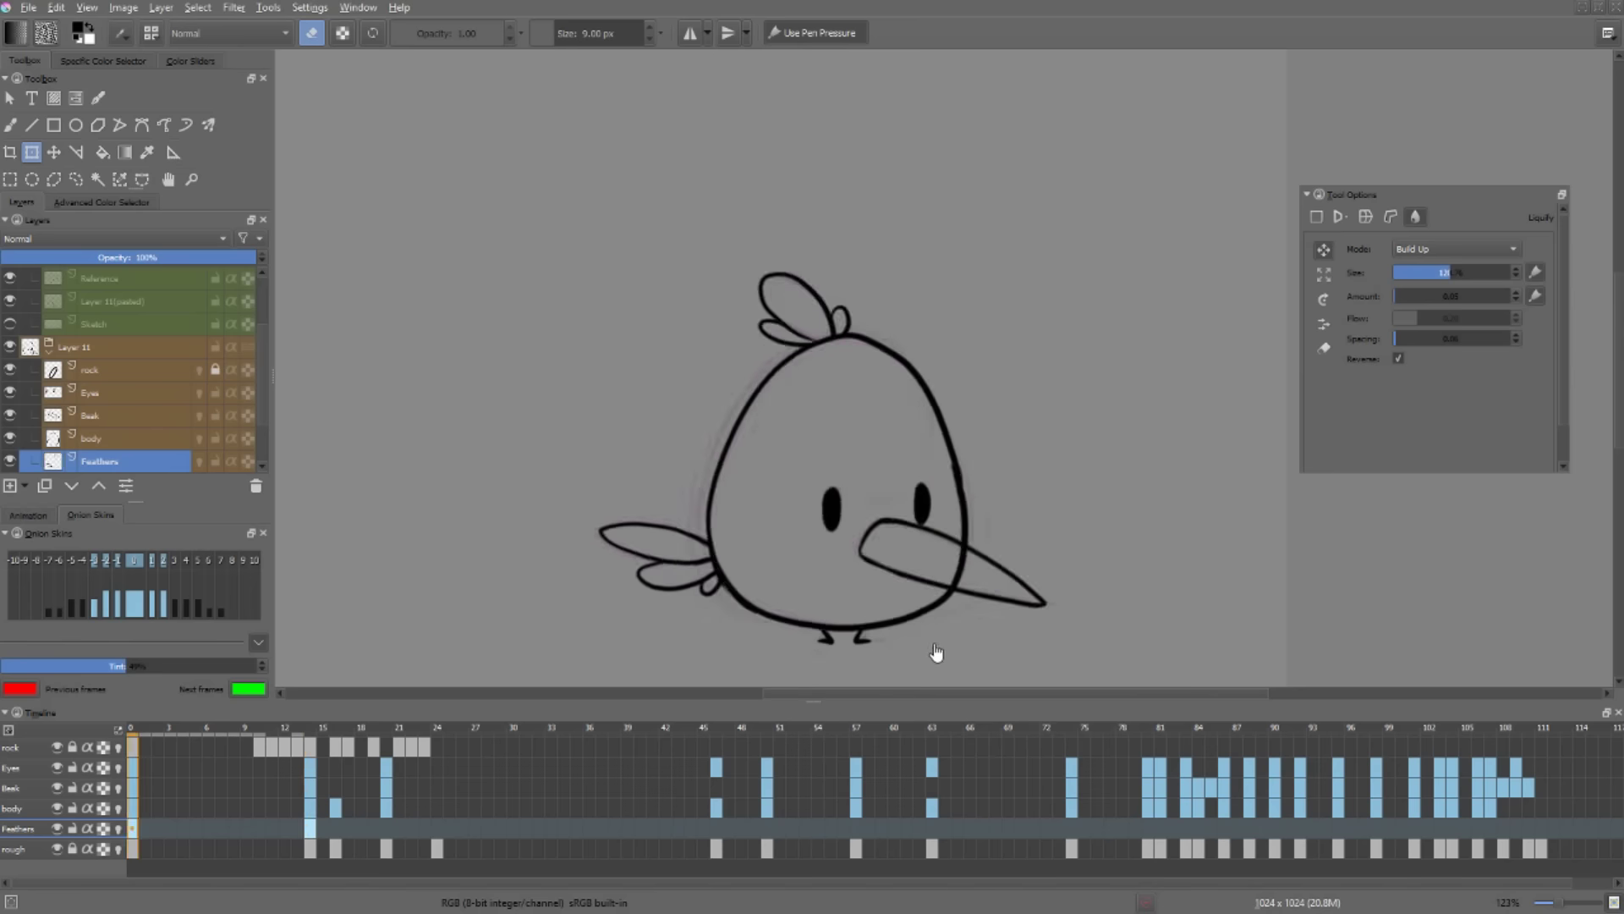
pyautogui.press('Right')
pyautogui.press('Left')
pyautogui.press('Right')
pyautogui.click(800, 298)
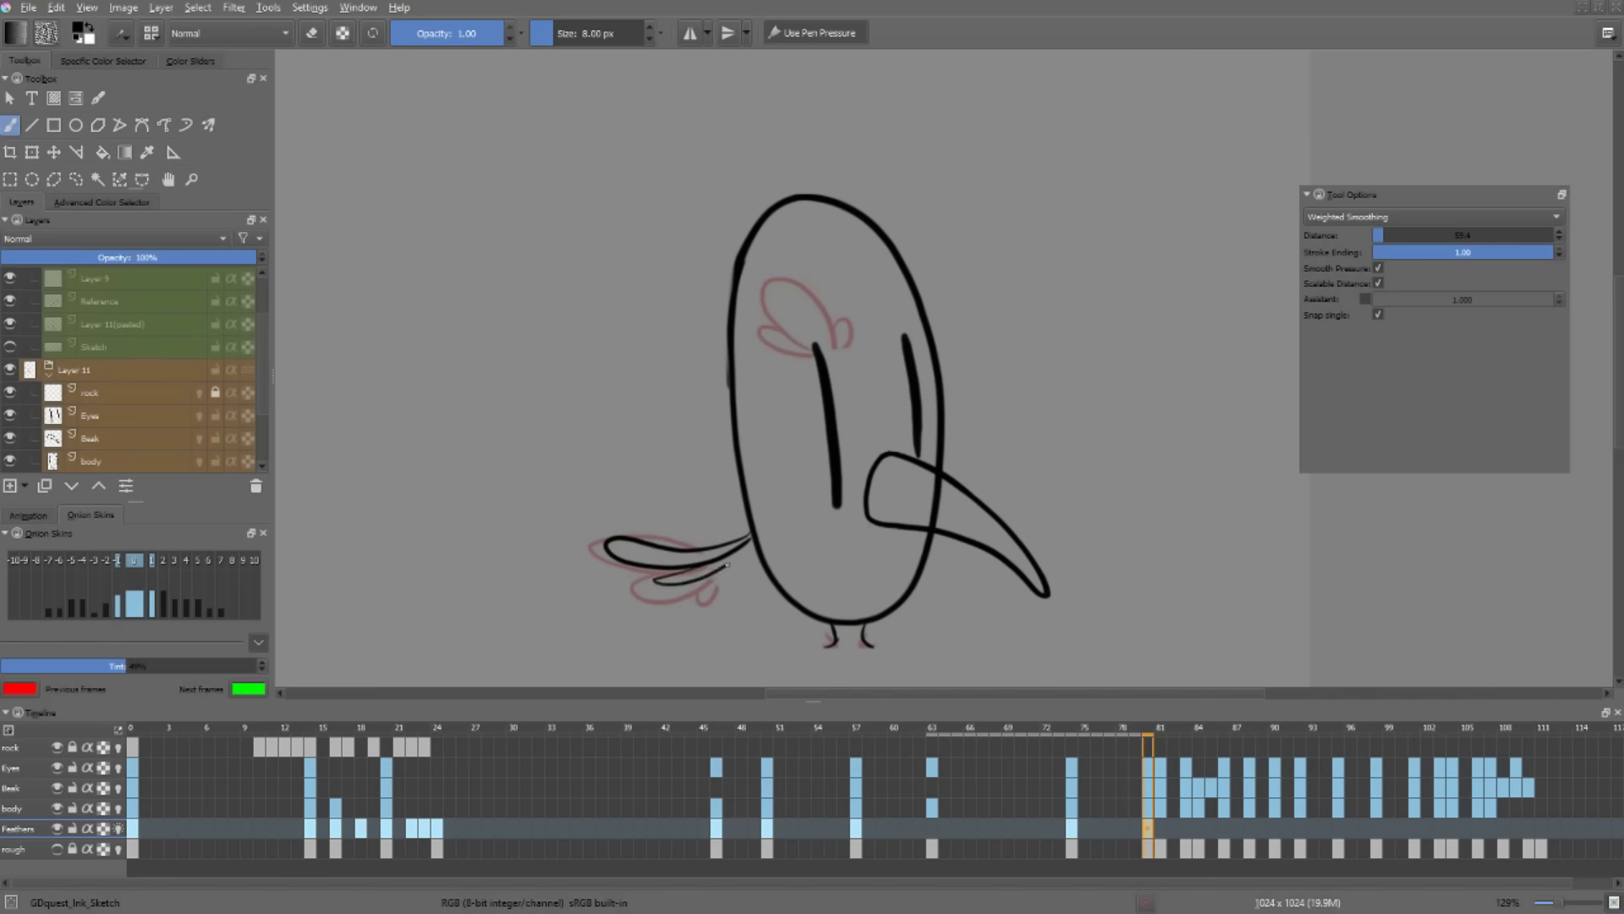
# - Ink the three head crest feathers at frame 86 on the Feathers layer, undoing unsatisfactory strokes
pyautogui.moveTo(1150, 755)
pyautogui.mouseDown()
pyautogui.moveTo(1124, 736)
pyautogui.moveTo(1220, 739)
pyautogui.mouseUp()
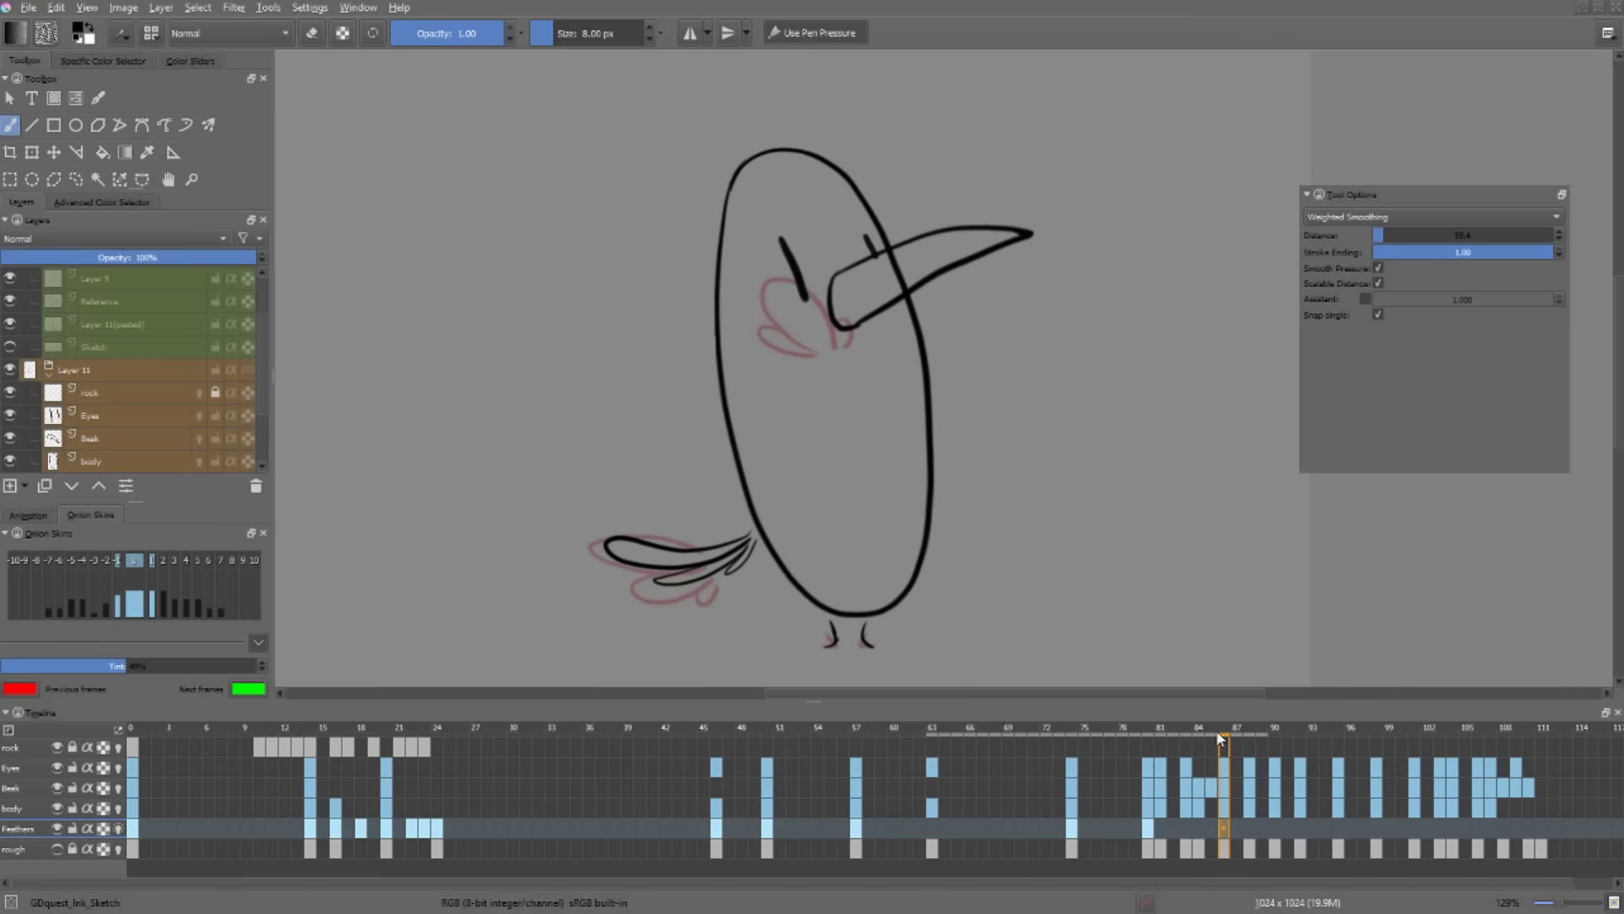
pyautogui.moveTo(827, 270); pyautogui.dragTo(795, 368)
pyautogui.moveTo(709, 258)
pyautogui.mouseDown()
pyautogui.moveTo(735, 236)
pyautogui.moveTo(712, 142)
pyautogui.moveTo(732, 251)
pyautogui.mouseUp()
pyautogui.hotkey('ctrl', 'z')
pyautogui.hotkey('ctrl', 'z')
pyautogui.hotkey('ctrl', 'z')
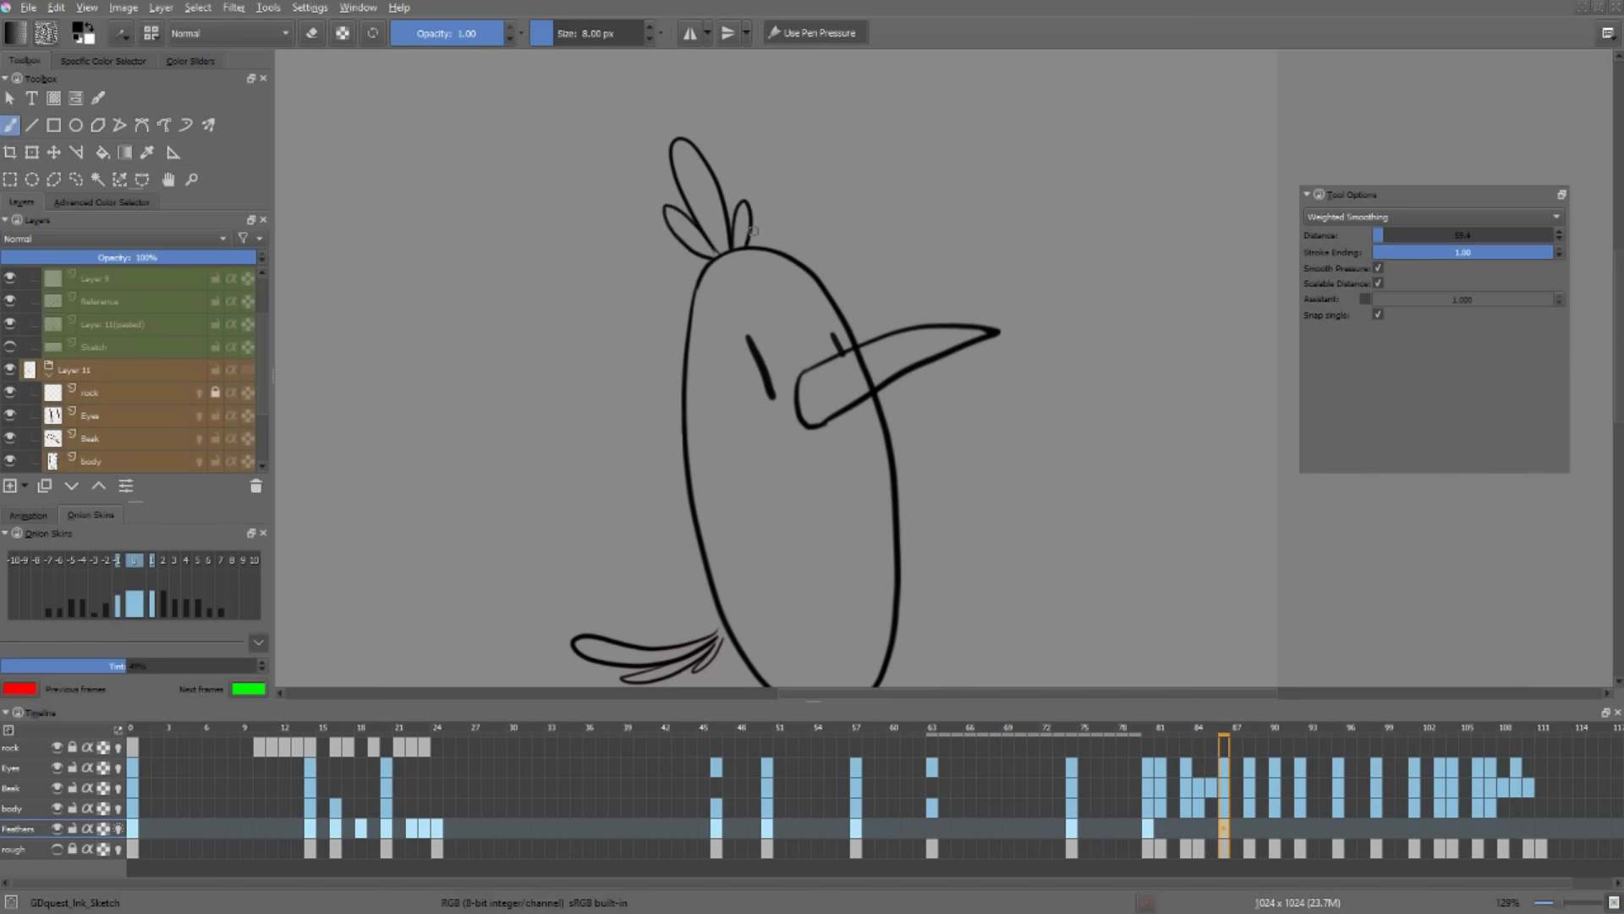
# - Select the small front crest feather at frame 86, adjust it with the Transform tool, and return to the brush
pyautogui.press('l')
pyautogui.moveTo(734, 195); pyautogui.dragTo(733, 202)
pyautogui.hotkey('ctrl', 't')
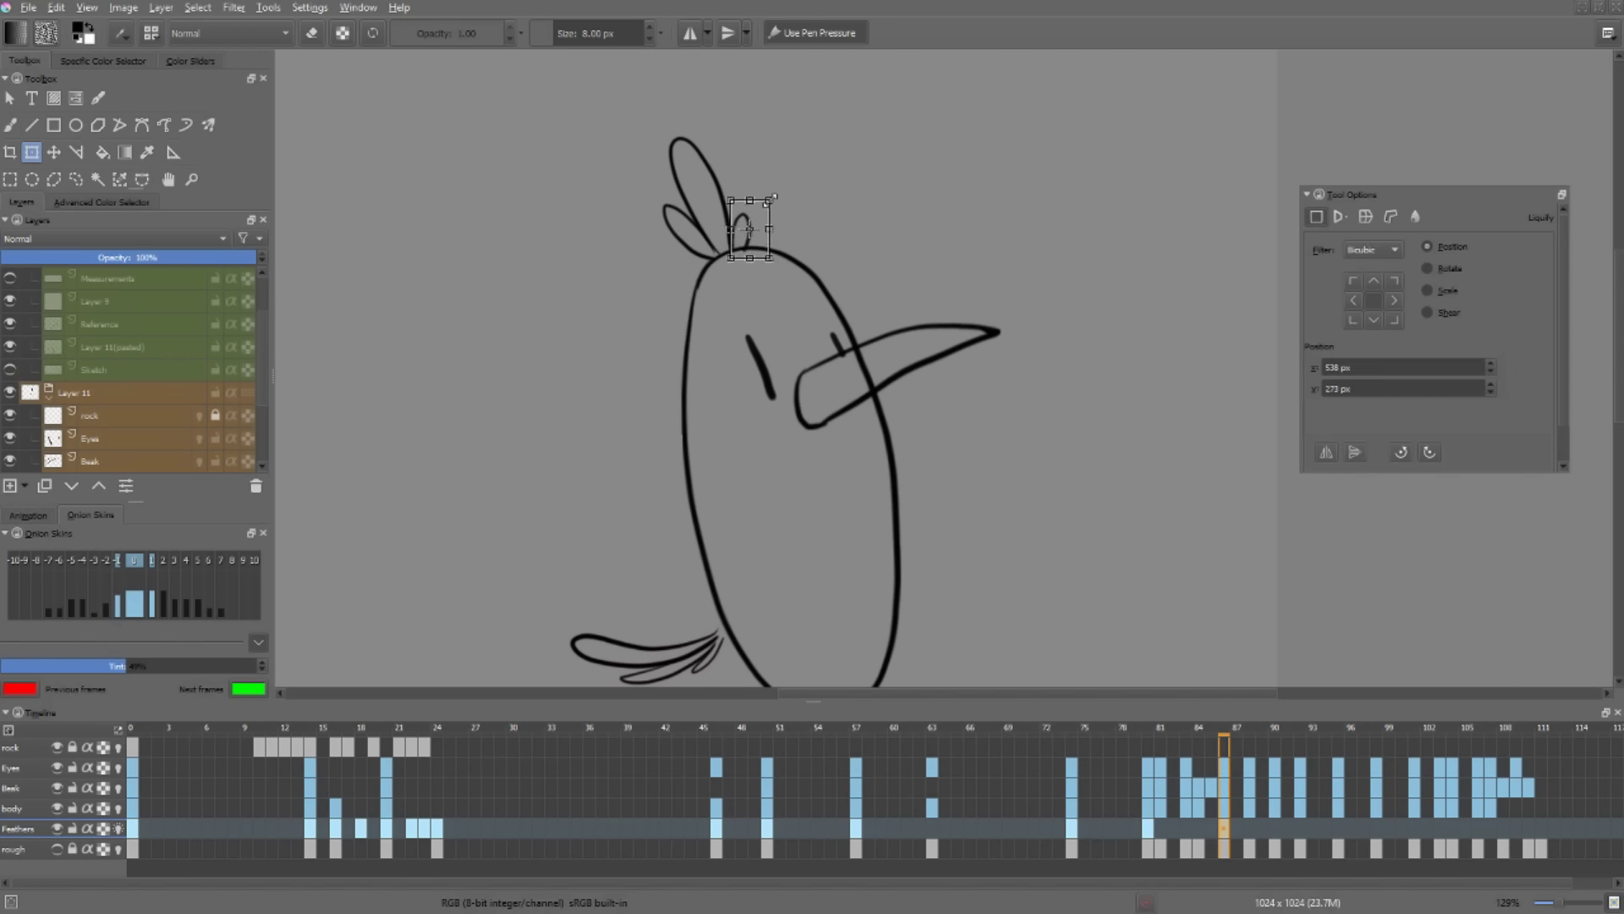
pyautogui.press('b')
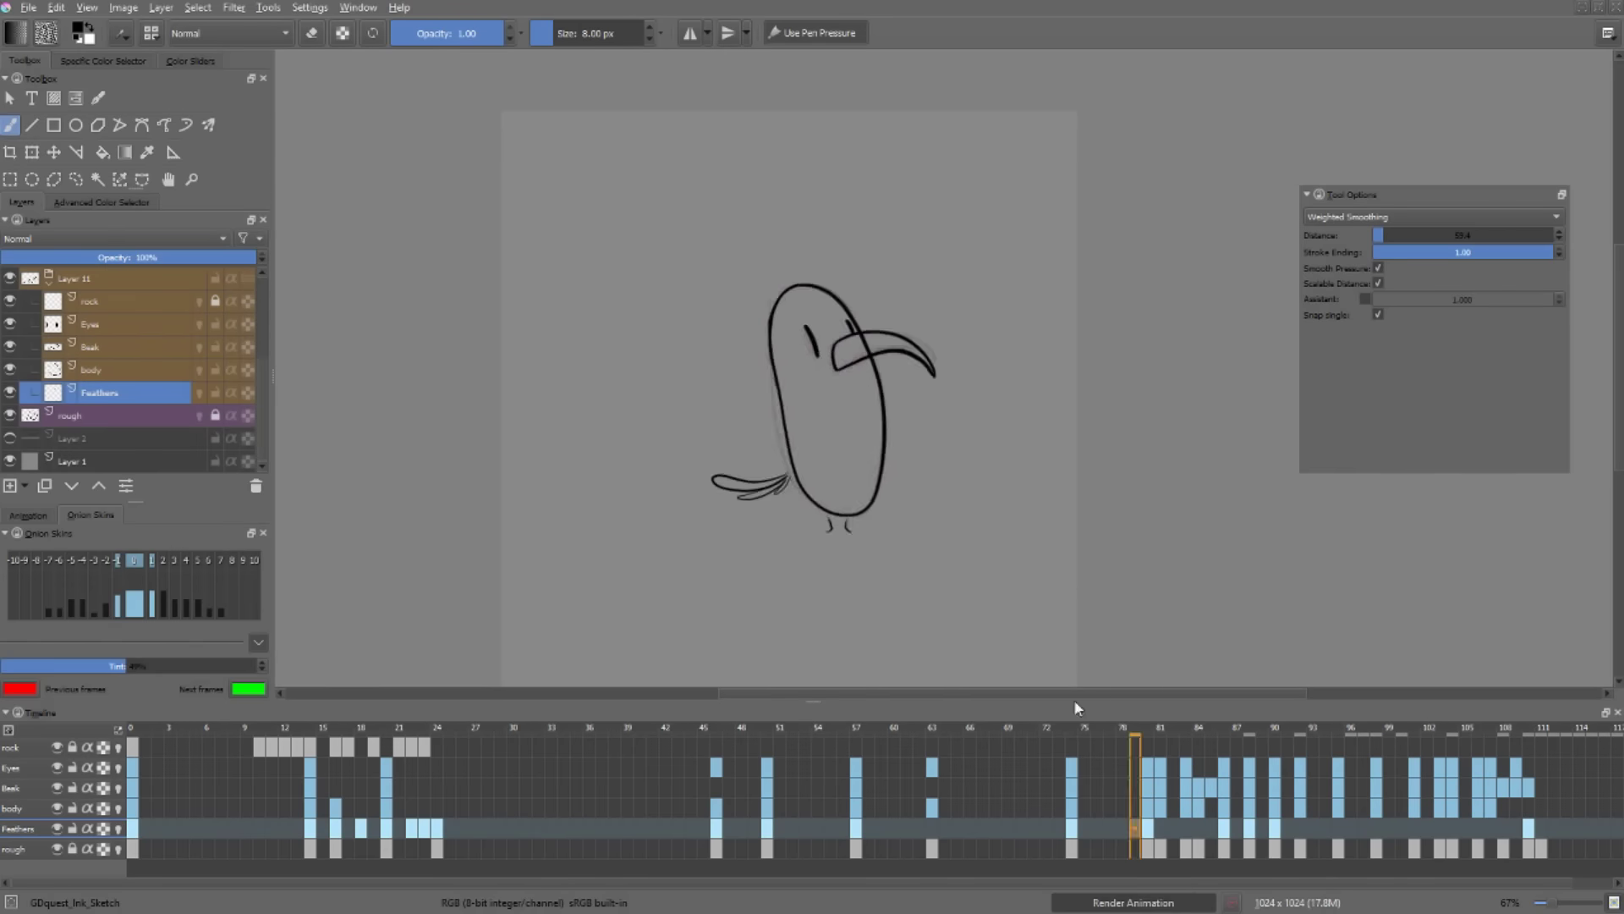
# - At frame 111 on the Feathers layer, select the head crest feathers, shear them slightly, apply the transform and deselect
pyautogui.moveTo(1074, 730)
pyautogui.mouseDown()
pyautogui.moveTo(430, 736)
pyautogui.moveTo(1328, 778)
pyautogui.moveTo(1537, 759)
pyautogui.mouseUp()
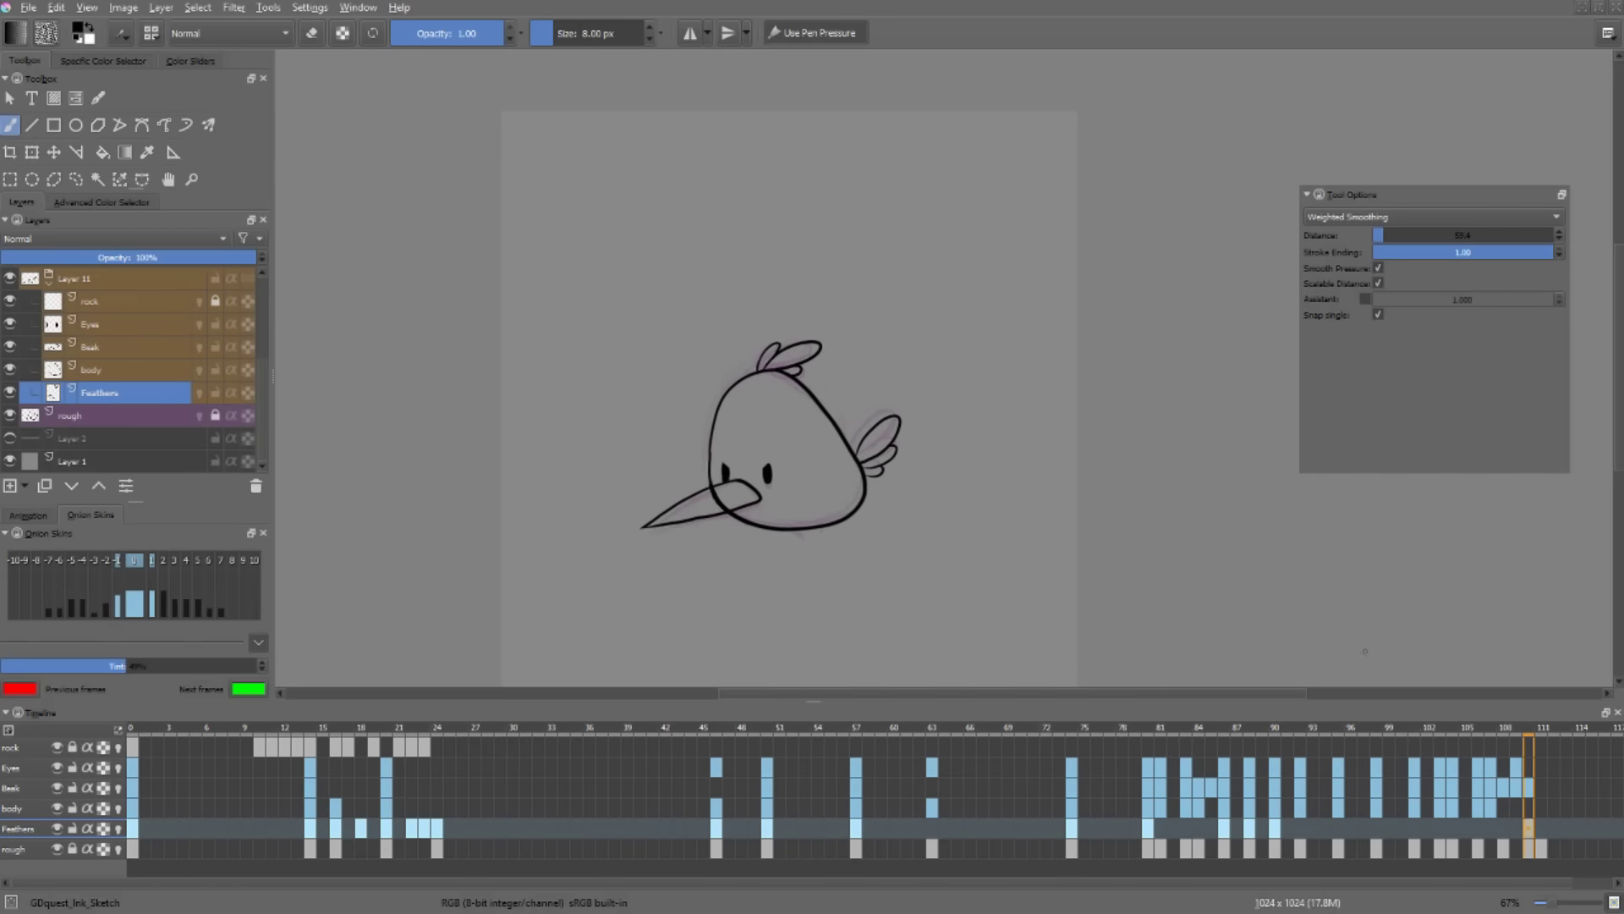
pyautogui.click(135, 732)
pyautogui.click(1550, 732)
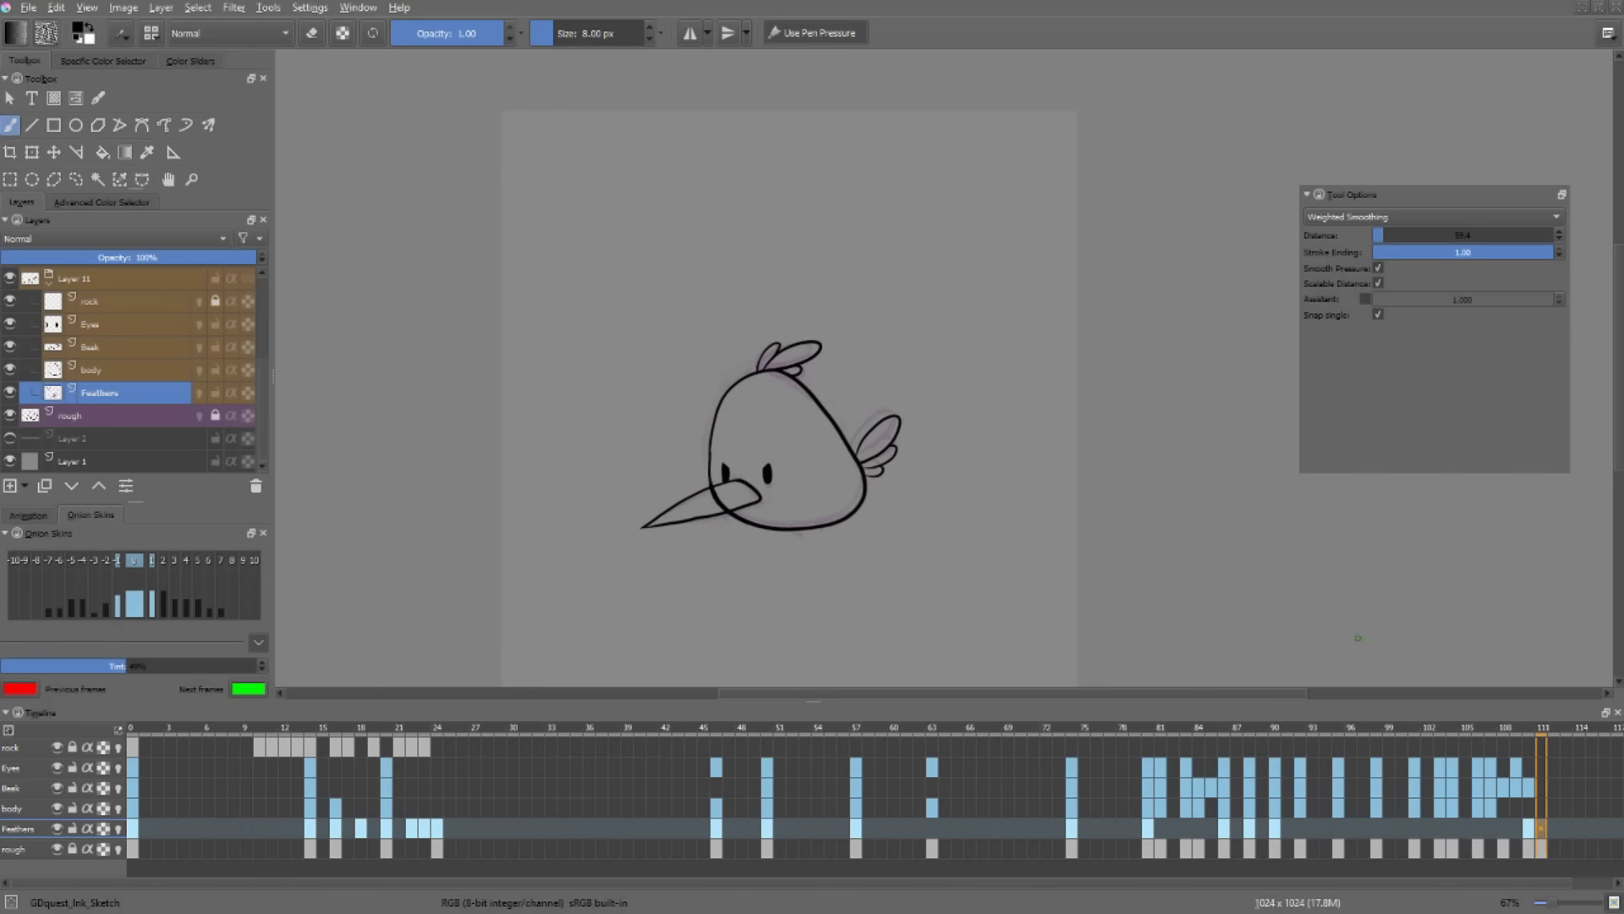
pyautogui.hotkey('ctrl', 't')
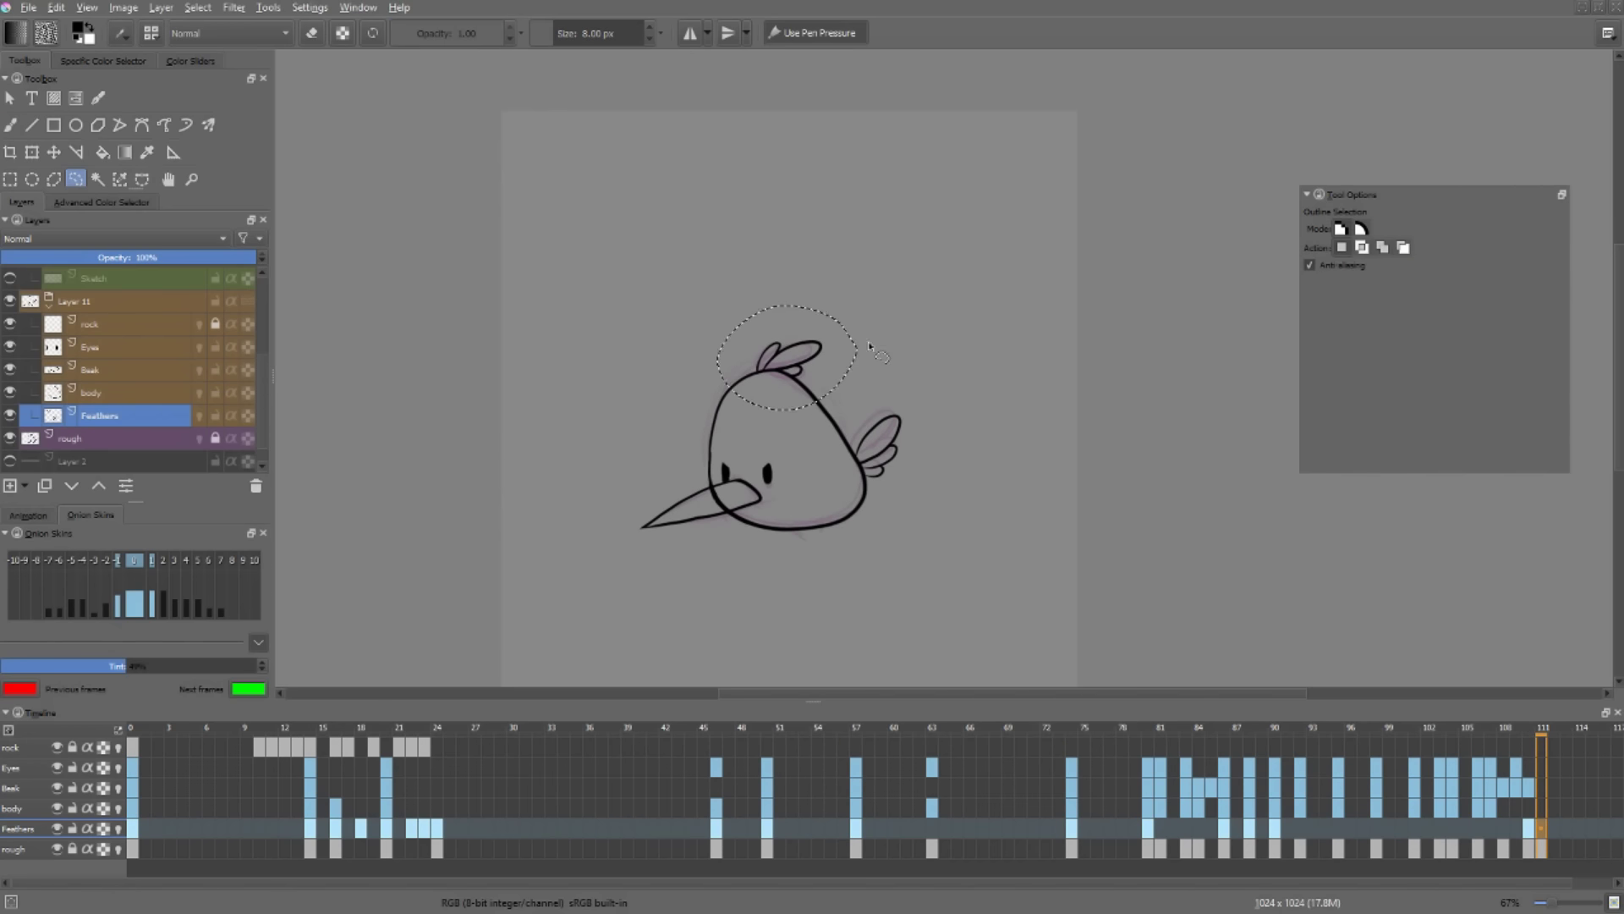
pyautogui.moveTo(839, 404); pyautogui.dragTo(843, 407)
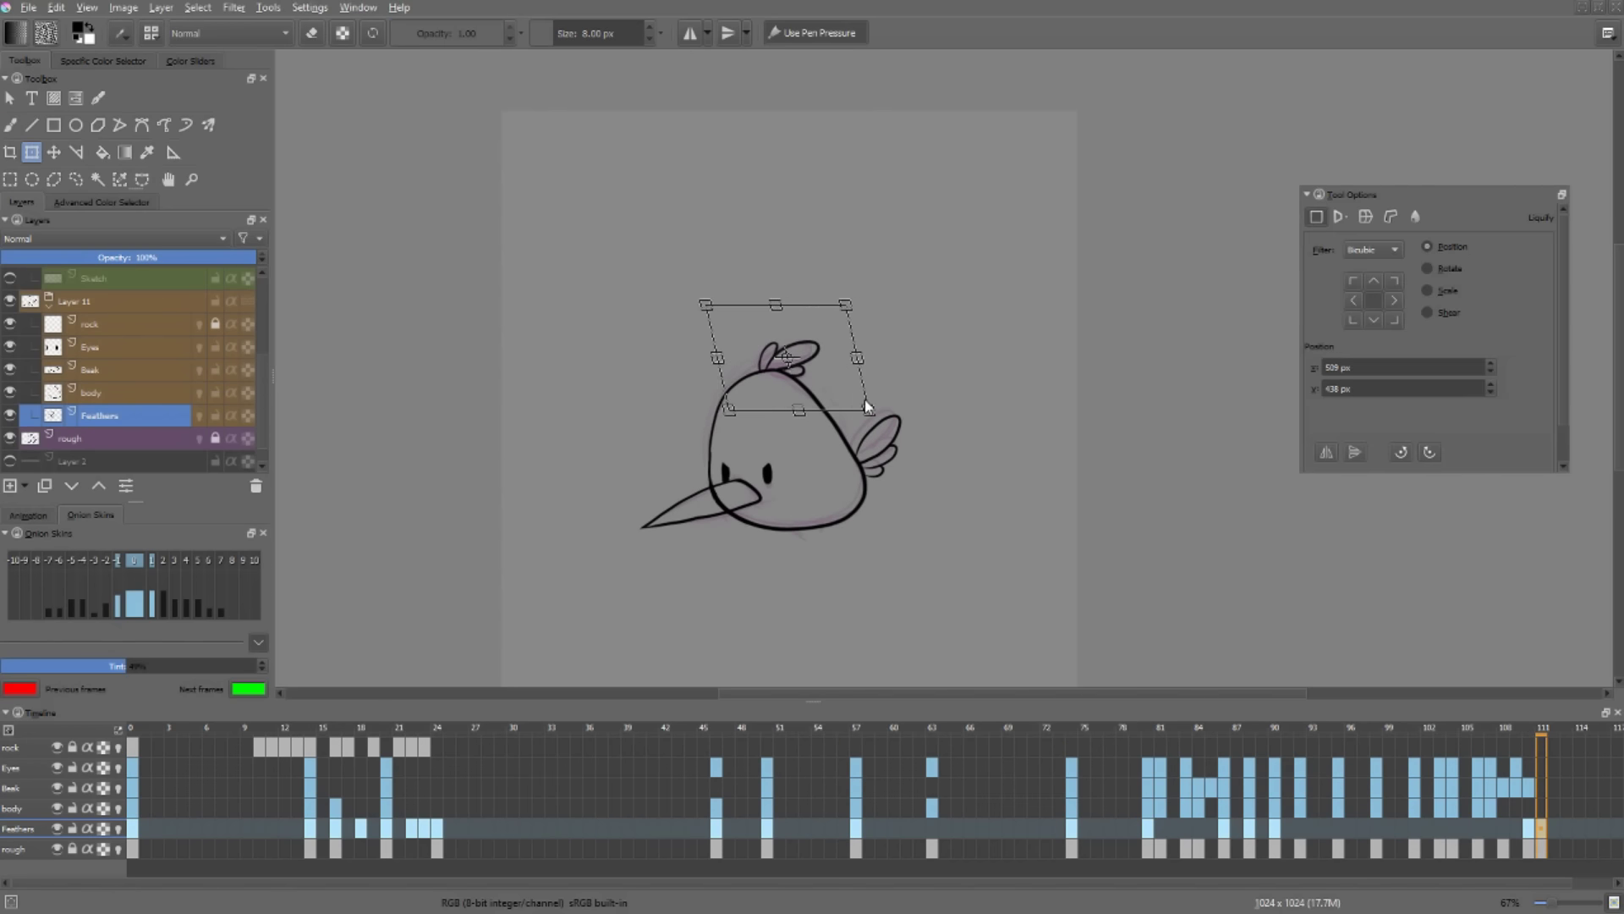
pyautogui.press('Return')
pyautogui.hotkey('ctrl', 'shift', 'a')
# - Return to frame 110 on the Feathers layer and scrub the animation back to frame 81
pyautogui.click(1531, 834)
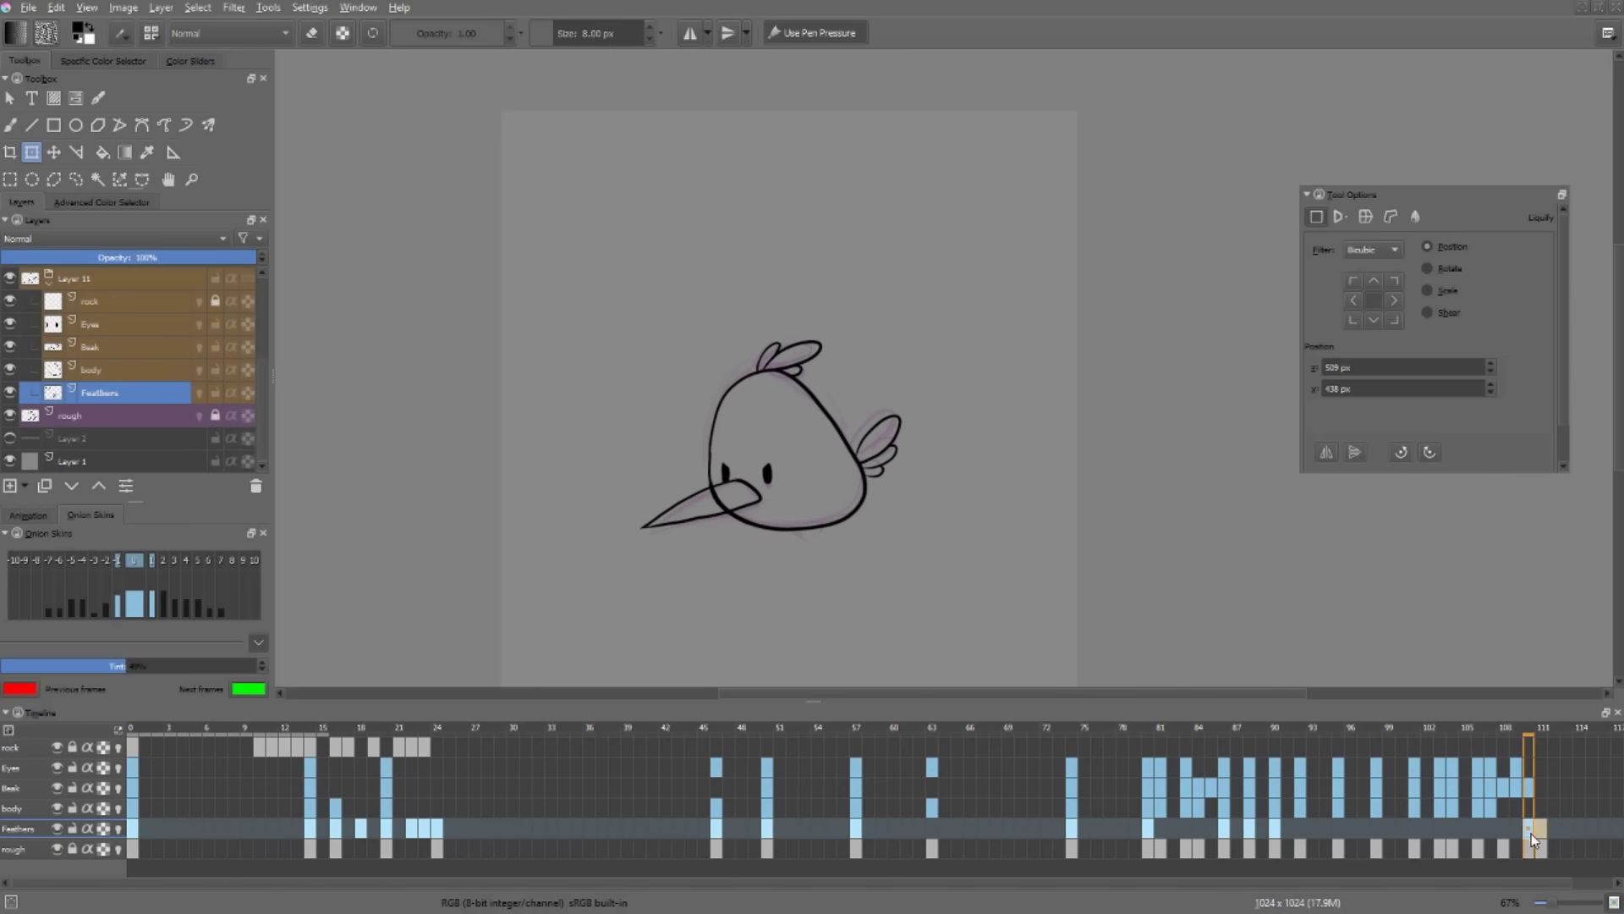
pyautogui.moveTo(1523, 729)
pyautogui.mouseDown()
pyautogui.moveTo(949, 725)
pyautogui.moveTo(1256, 734)
pyautogui.moveTo(1157, 774)
pyautogui.mouseUp()
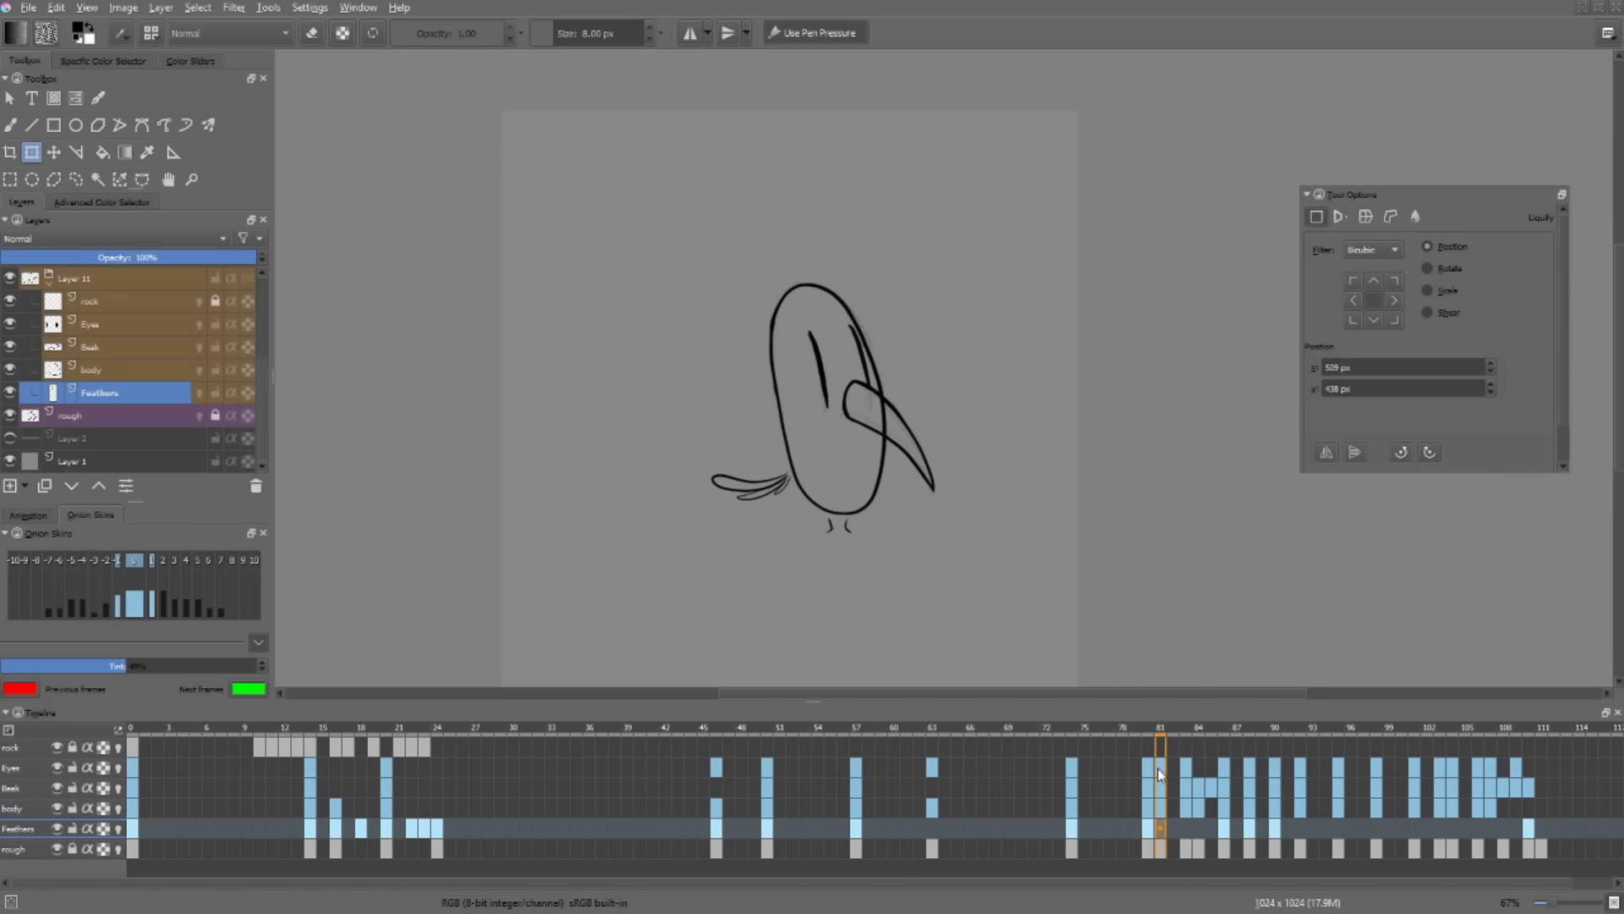